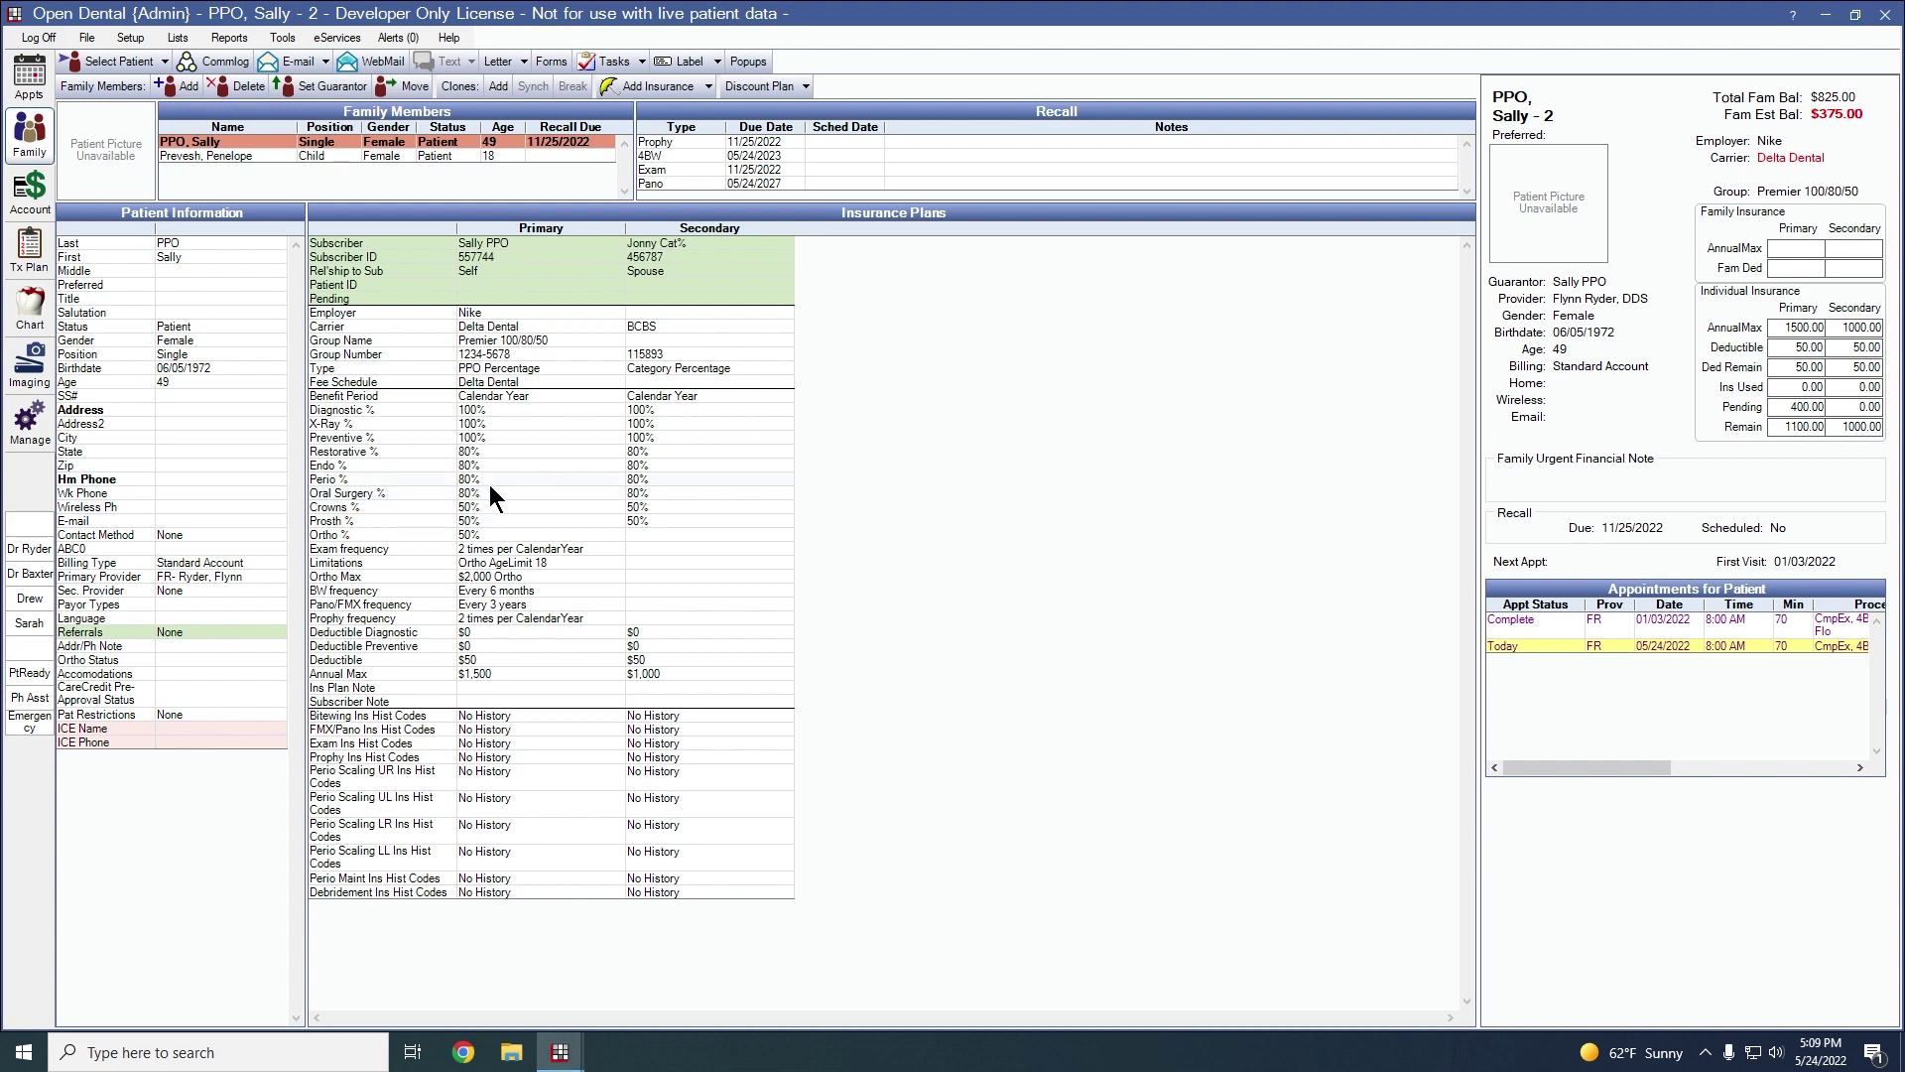
# - Open the primary plan's Benefit Information and add a new benefit
pyautogui.doubleClick(490, 484)
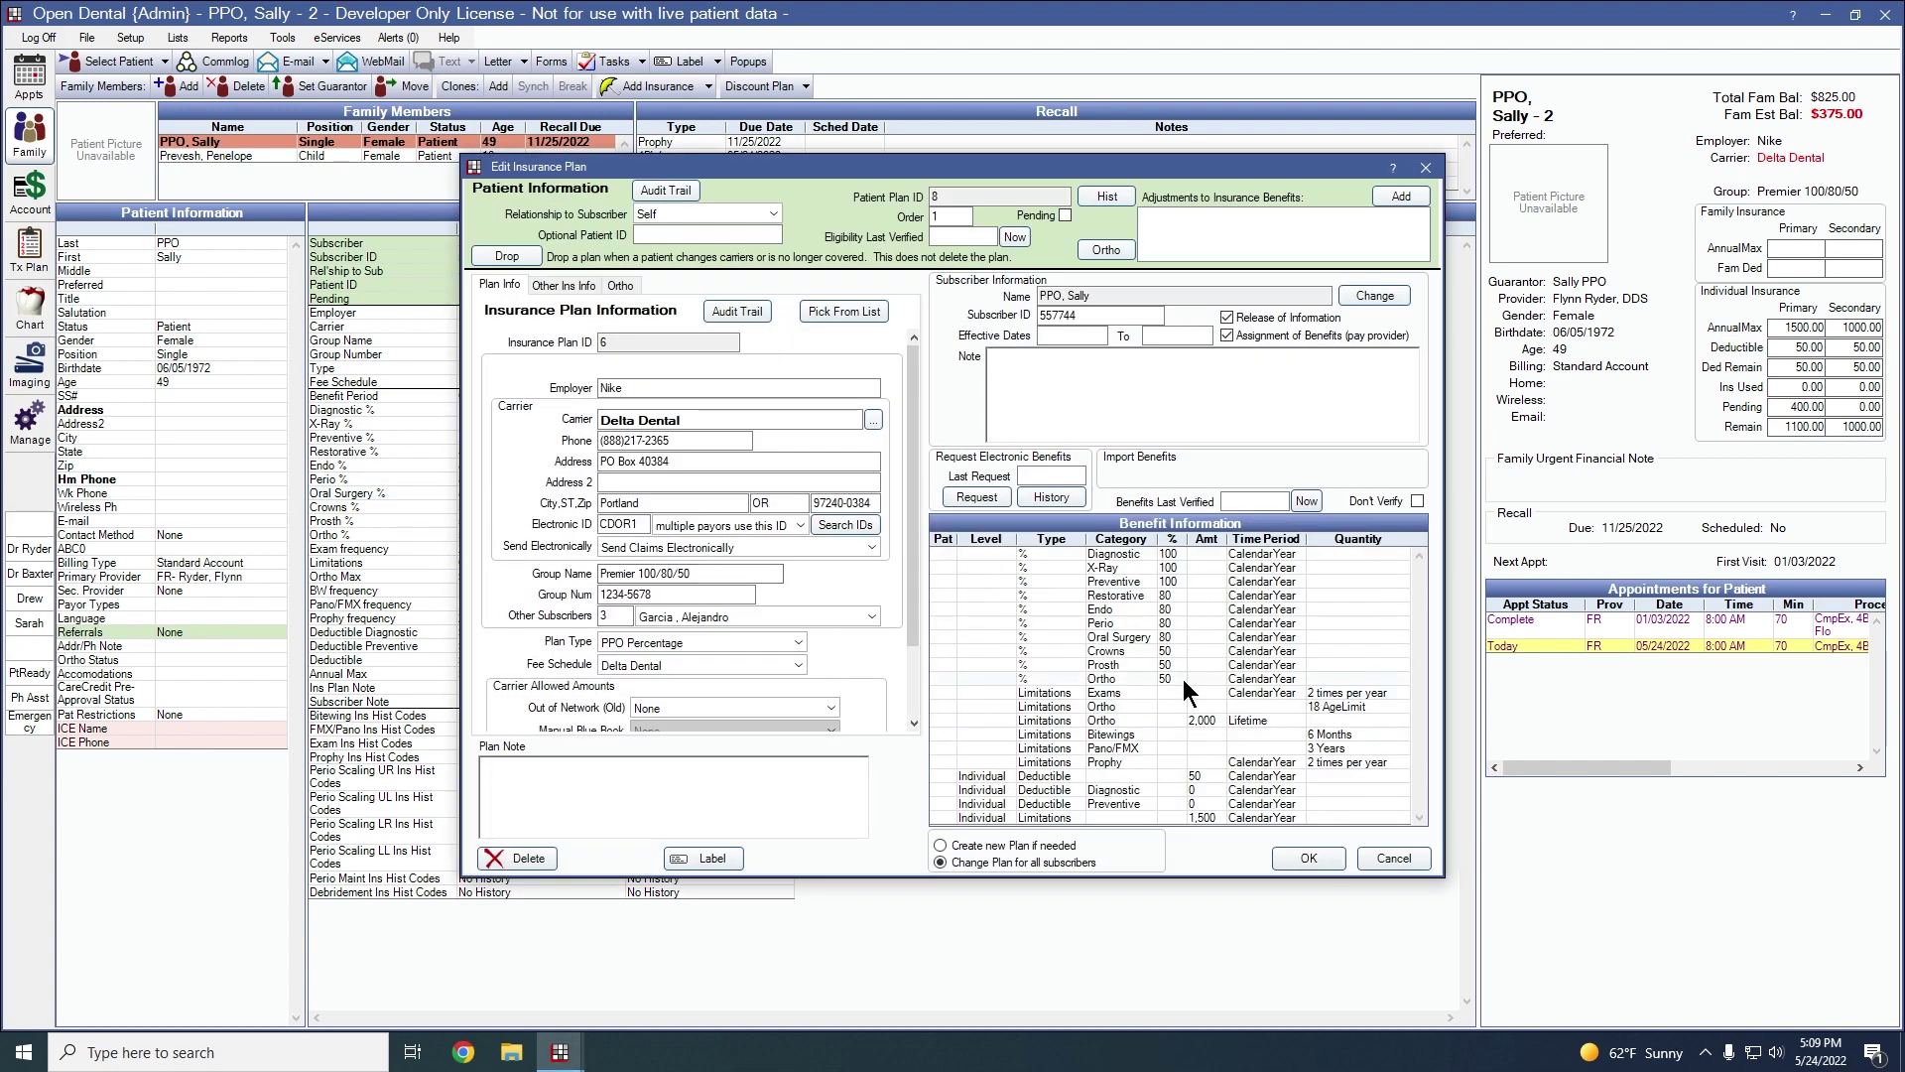
pyautogui.doubleClick(1207, 653)
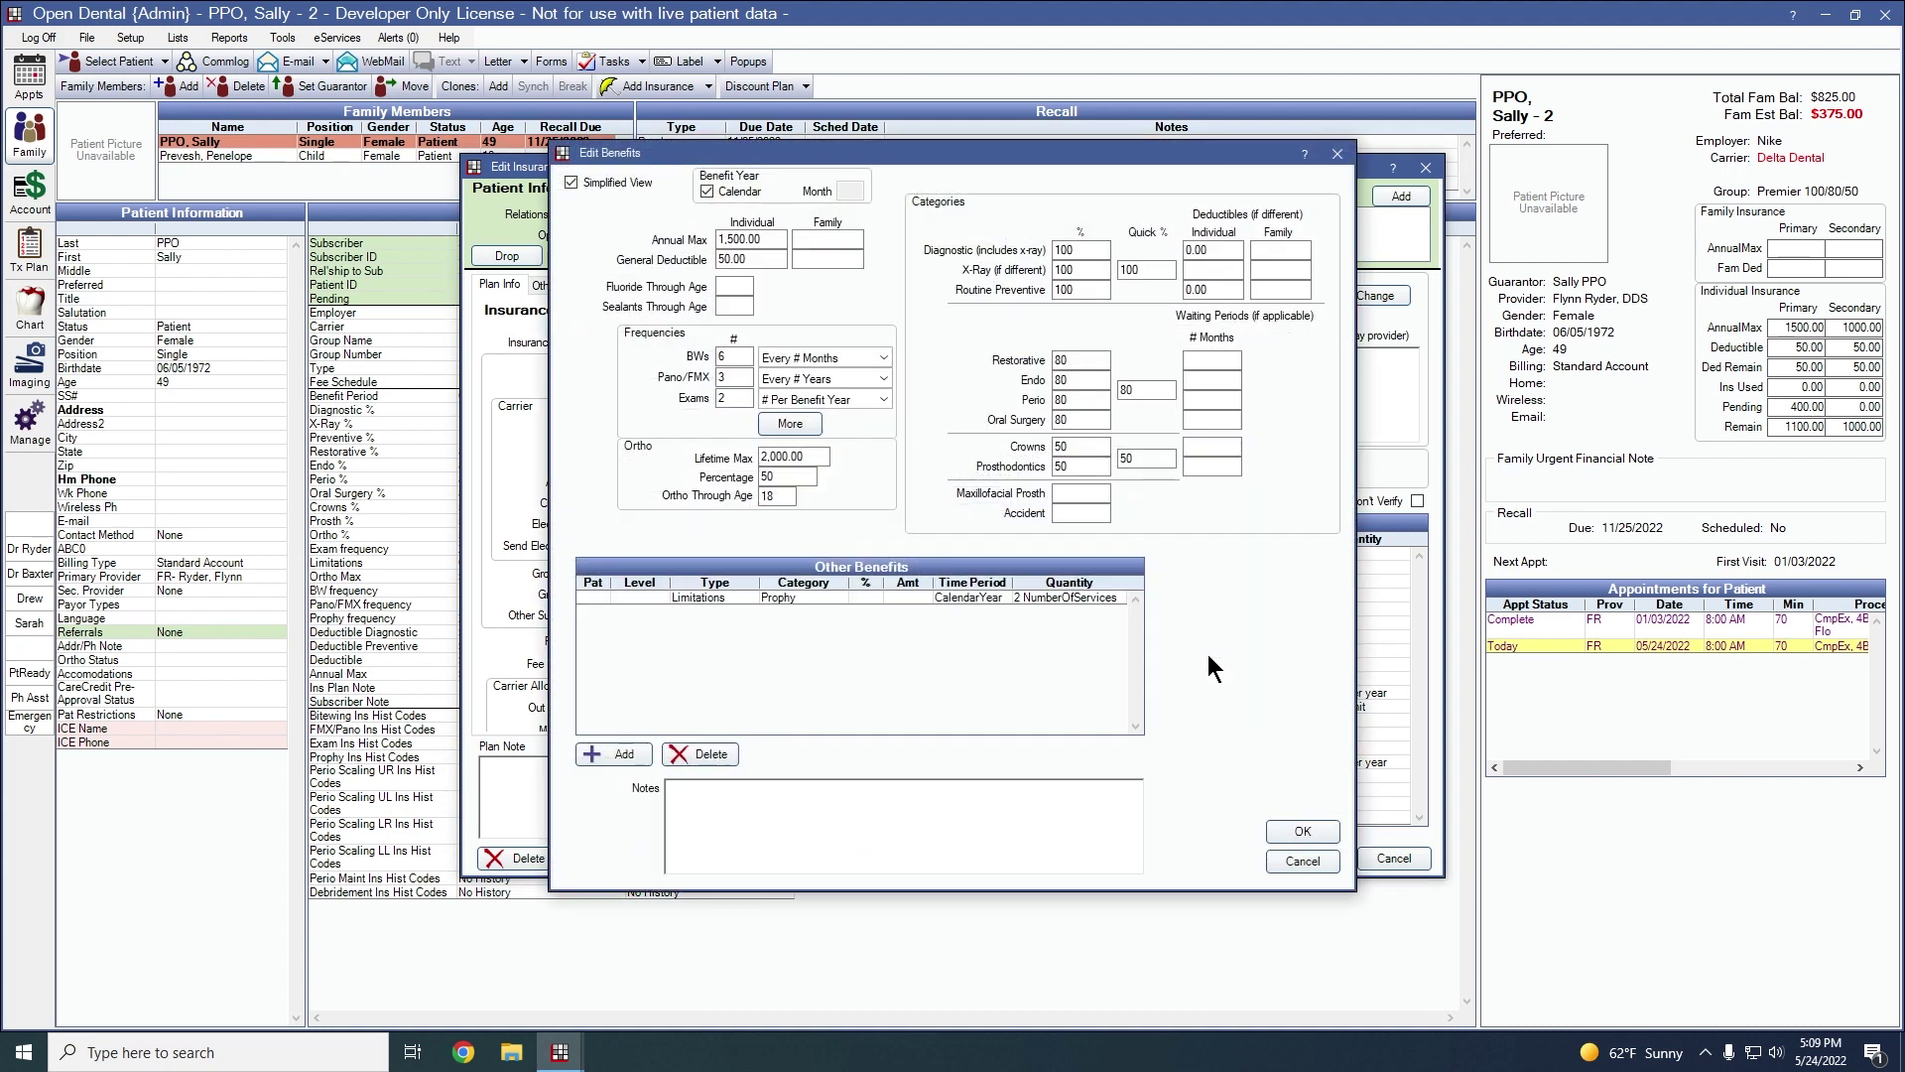
pyautogui.click(615, 753)
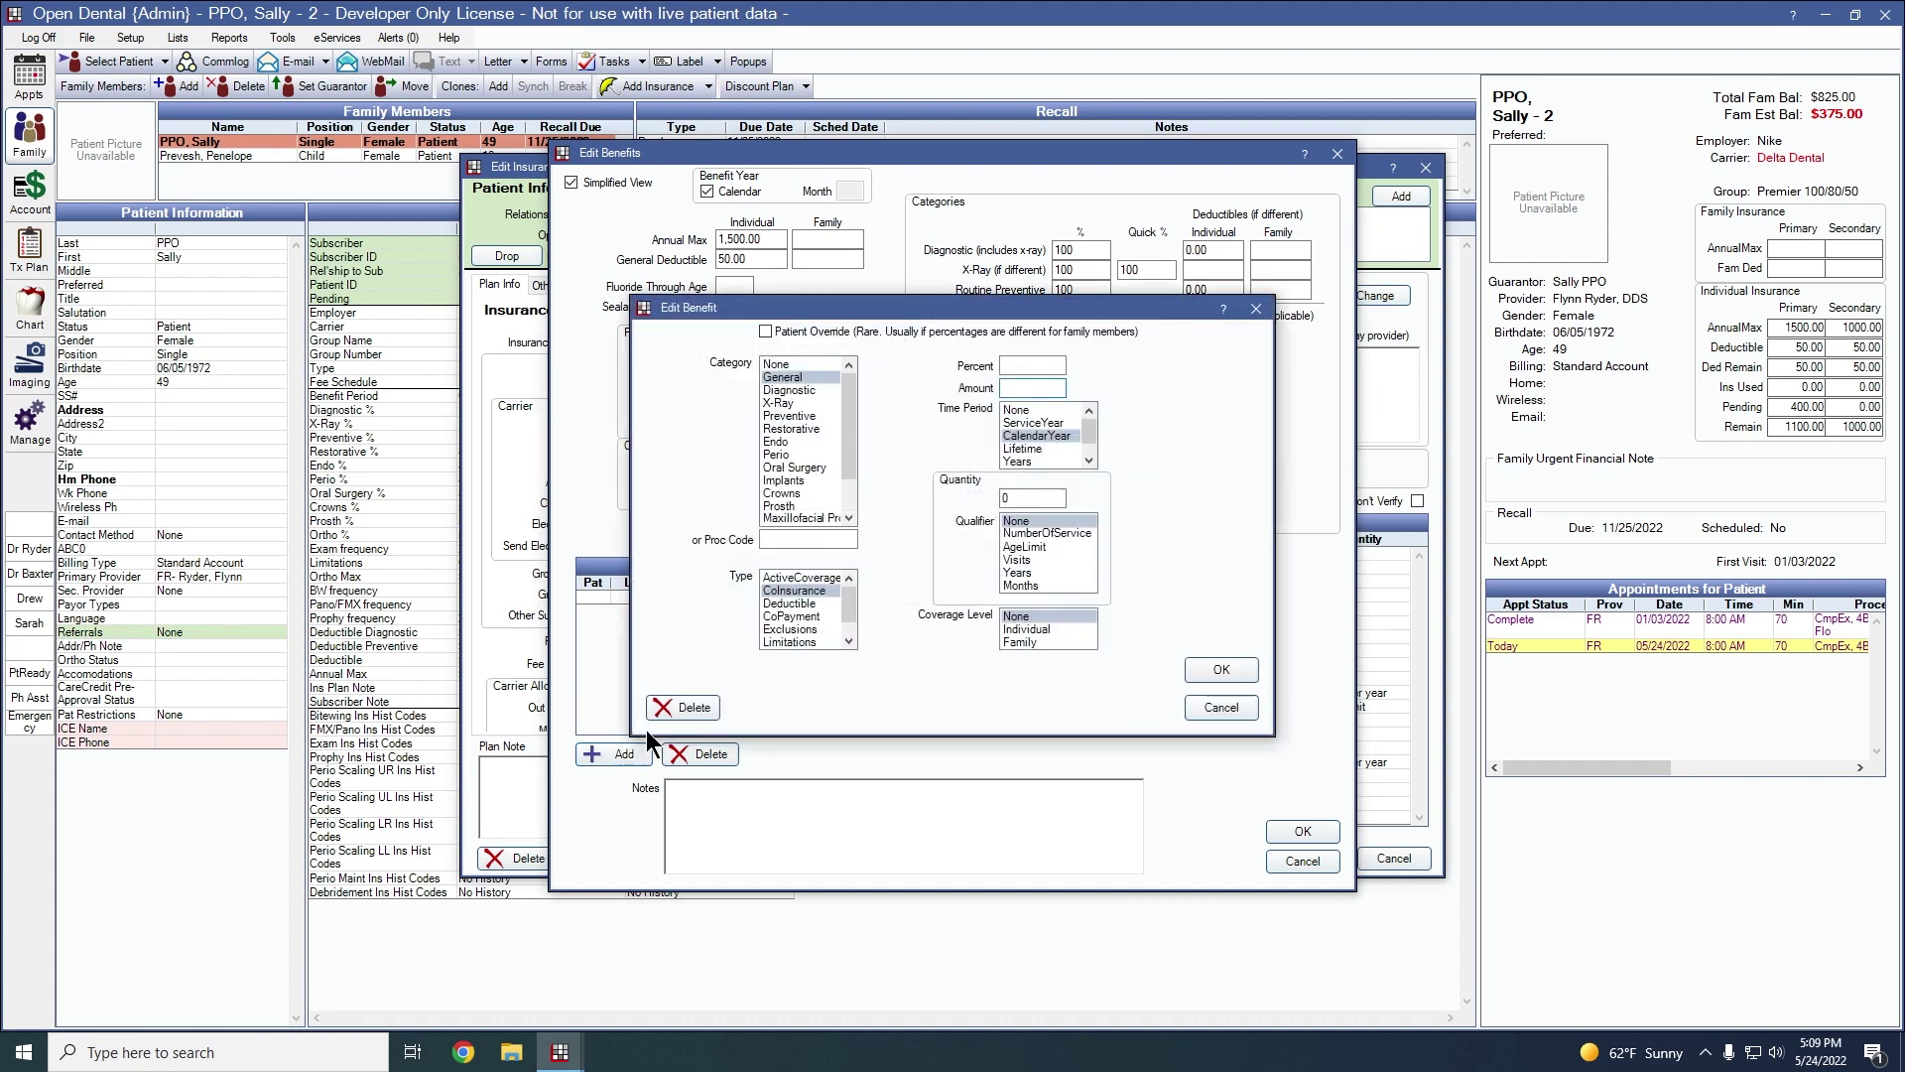
# - Make it a patient override with category None, procedure D1110, quantity 3
pyautogui.click(765, 331)
pyautogui.click(774, 367)
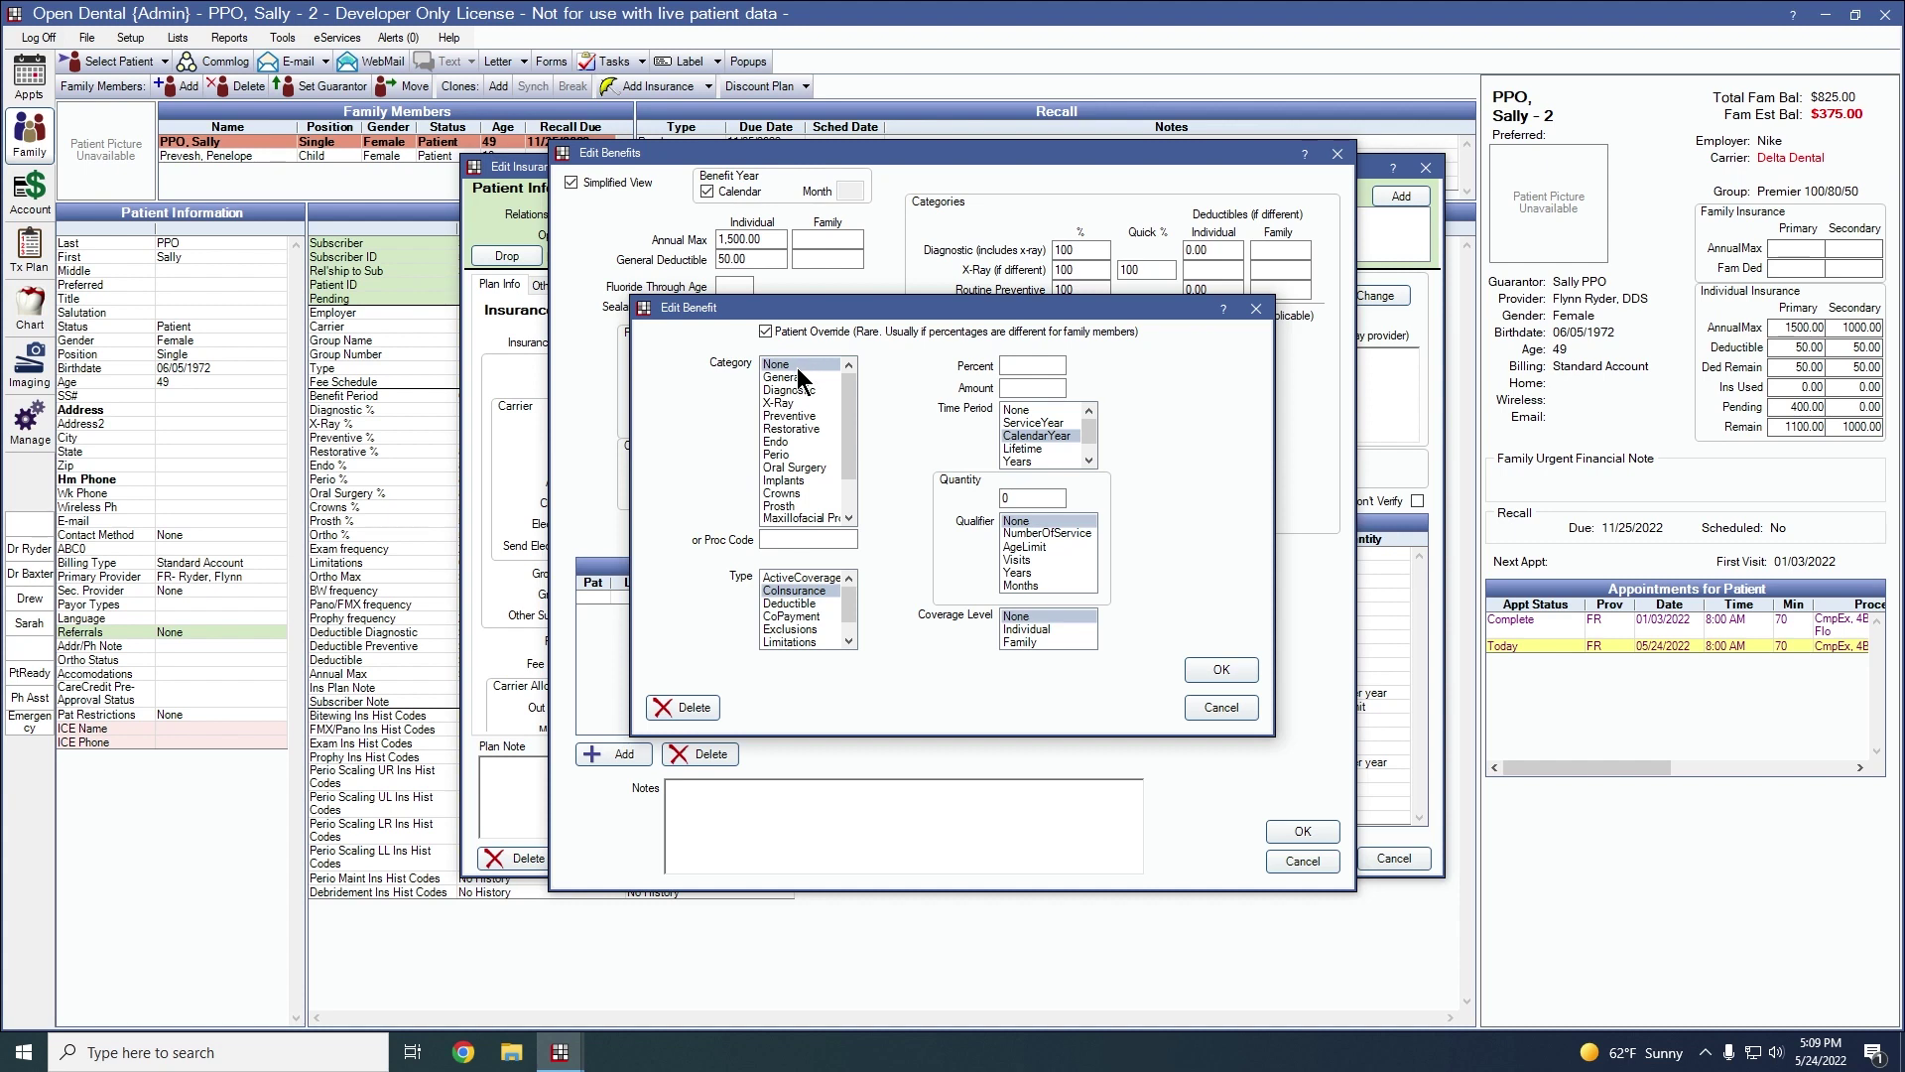
pyautogui.click(799, 540)
pyautogui.write('D1110')
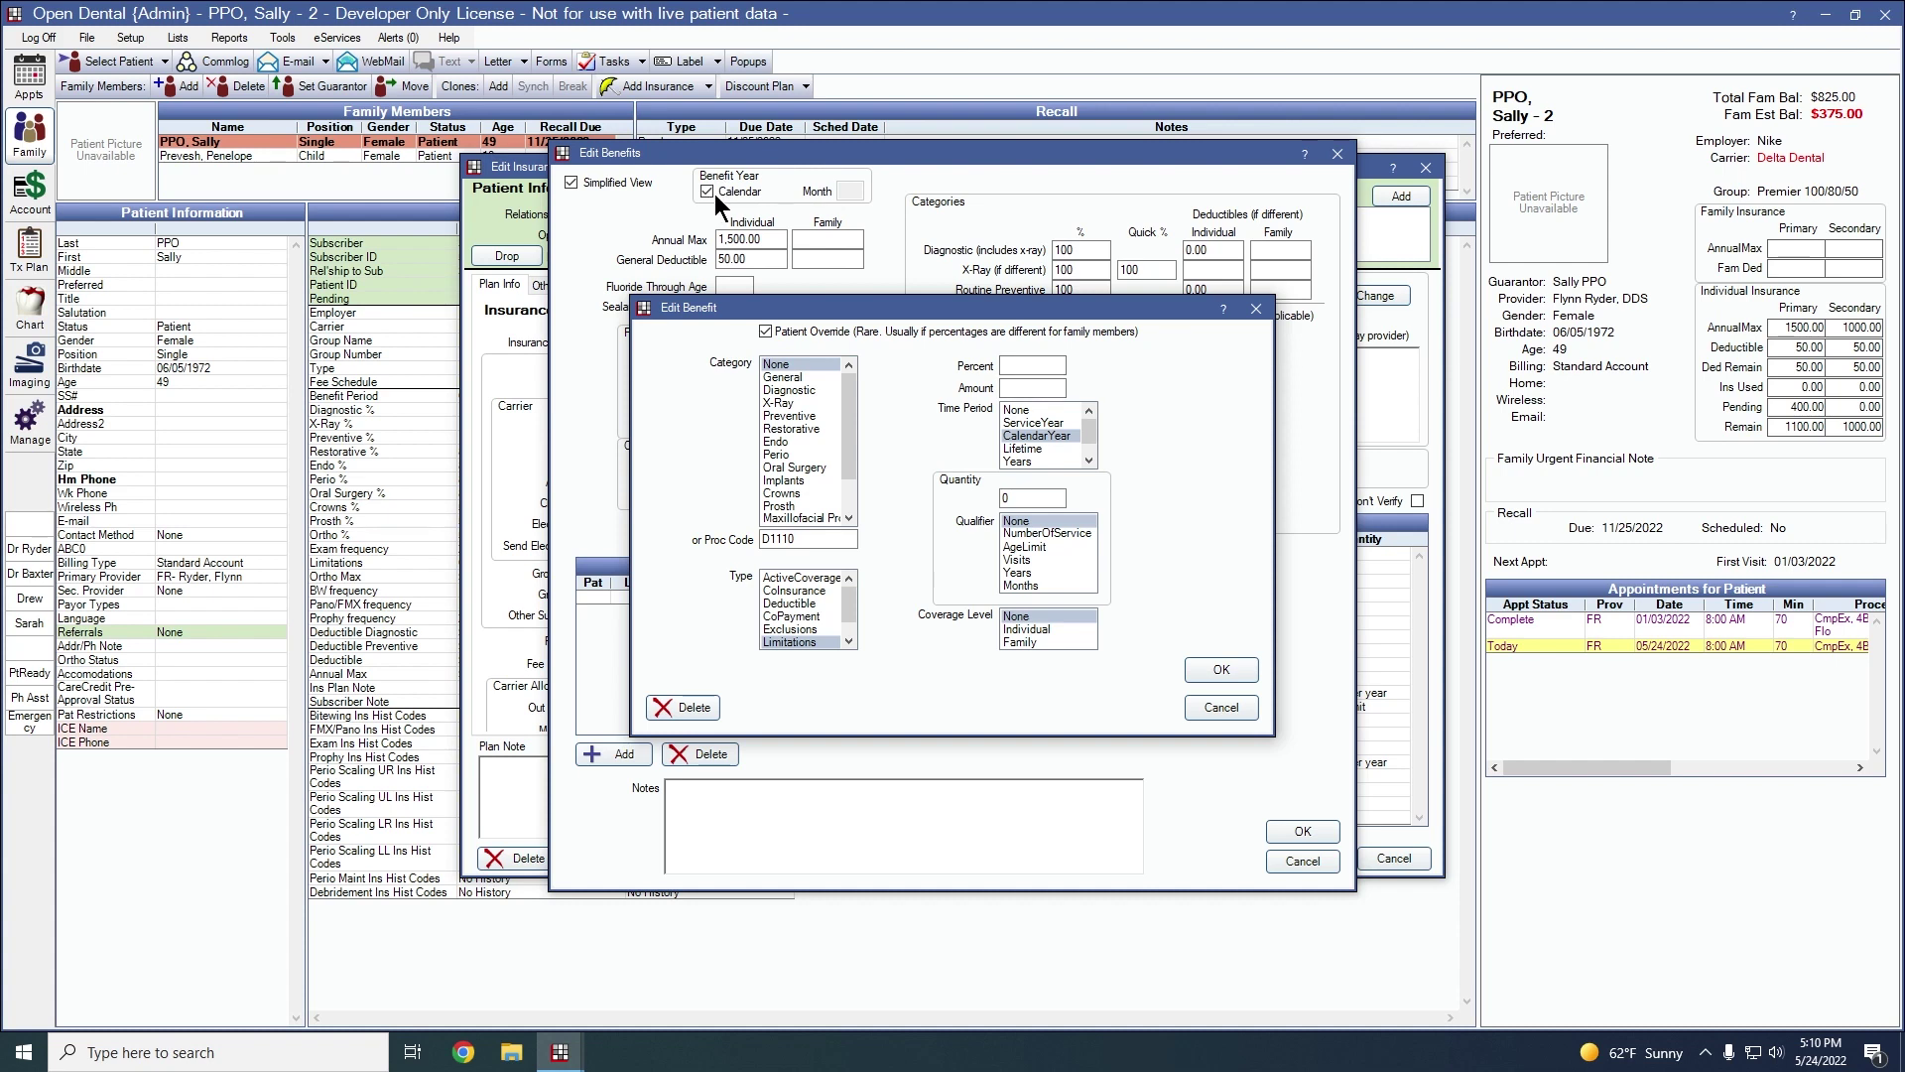
pyautogui.click(1032, 497)
pyautogui.write('3')
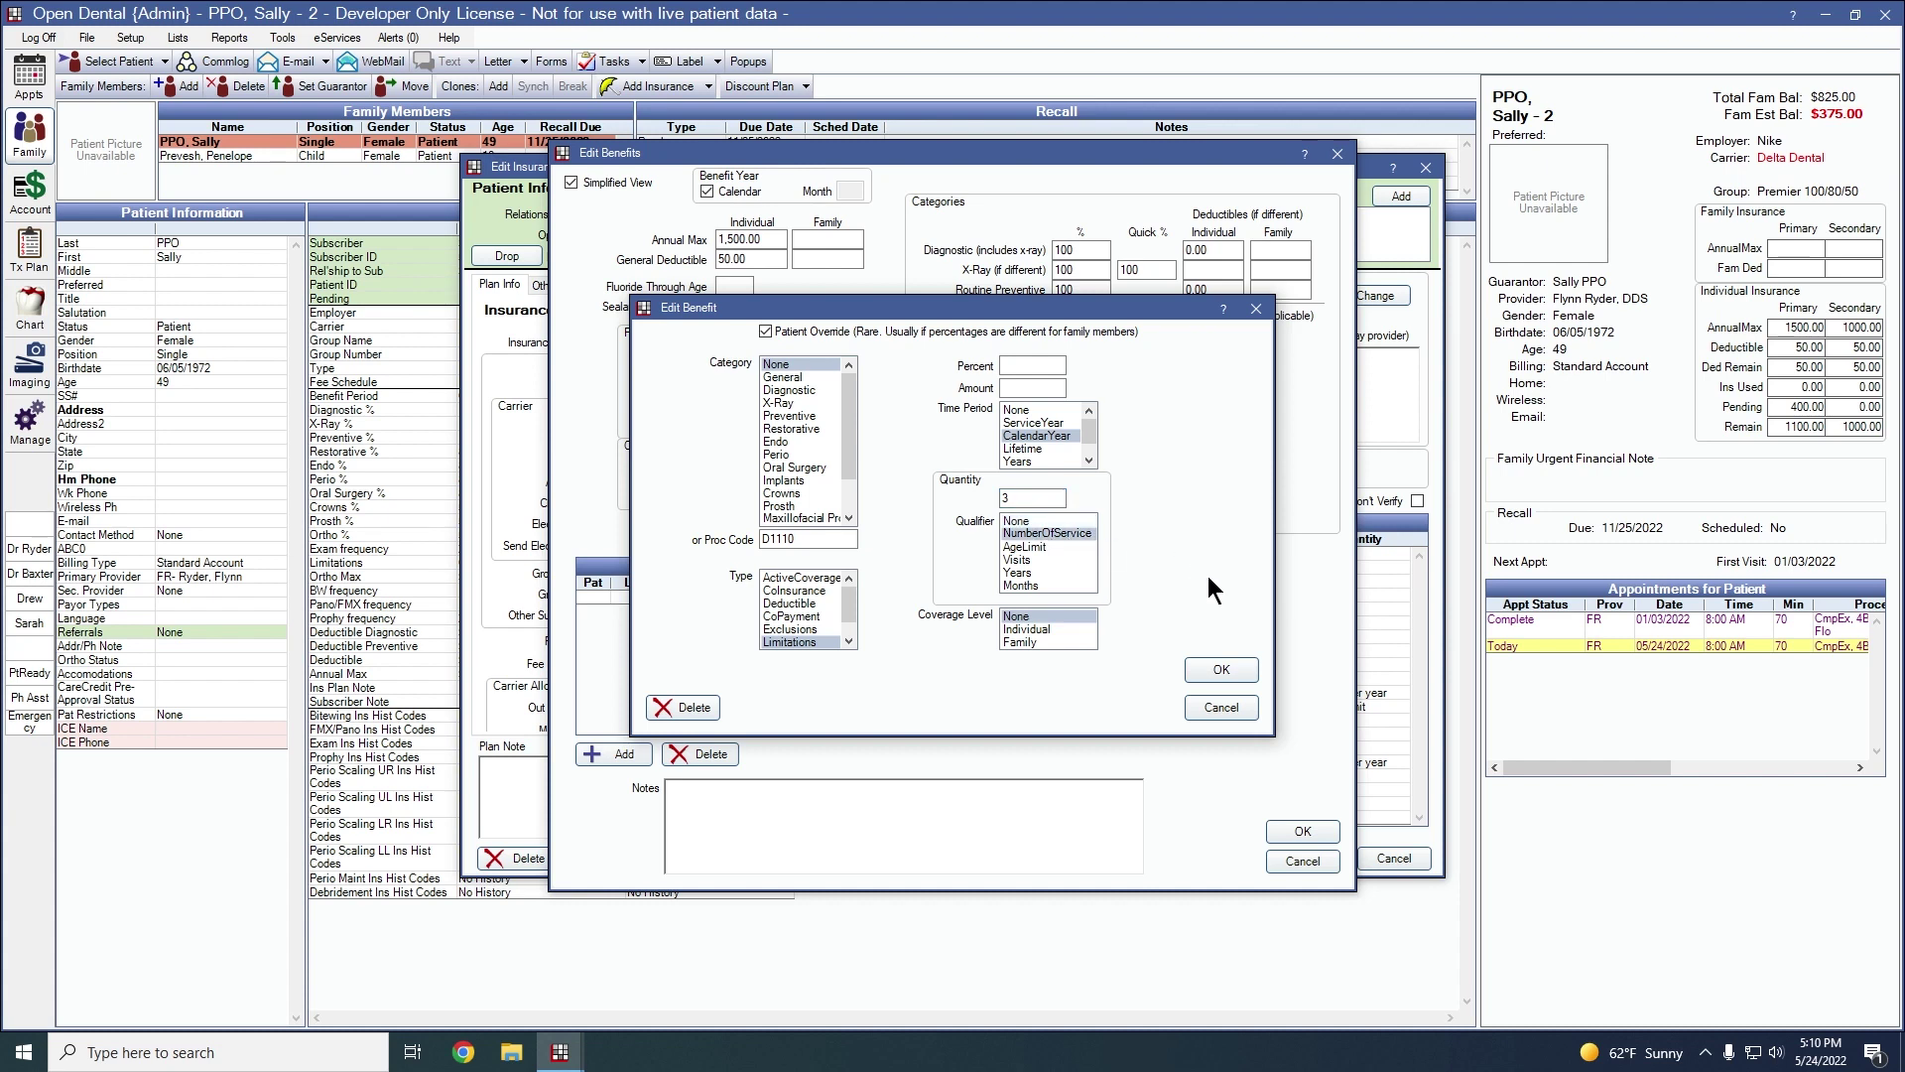
# - Save the D1110-Pro 3-per-calendar-year limitation after comparing it with the Prophy limitation
pyautogui.click(1230, 665)
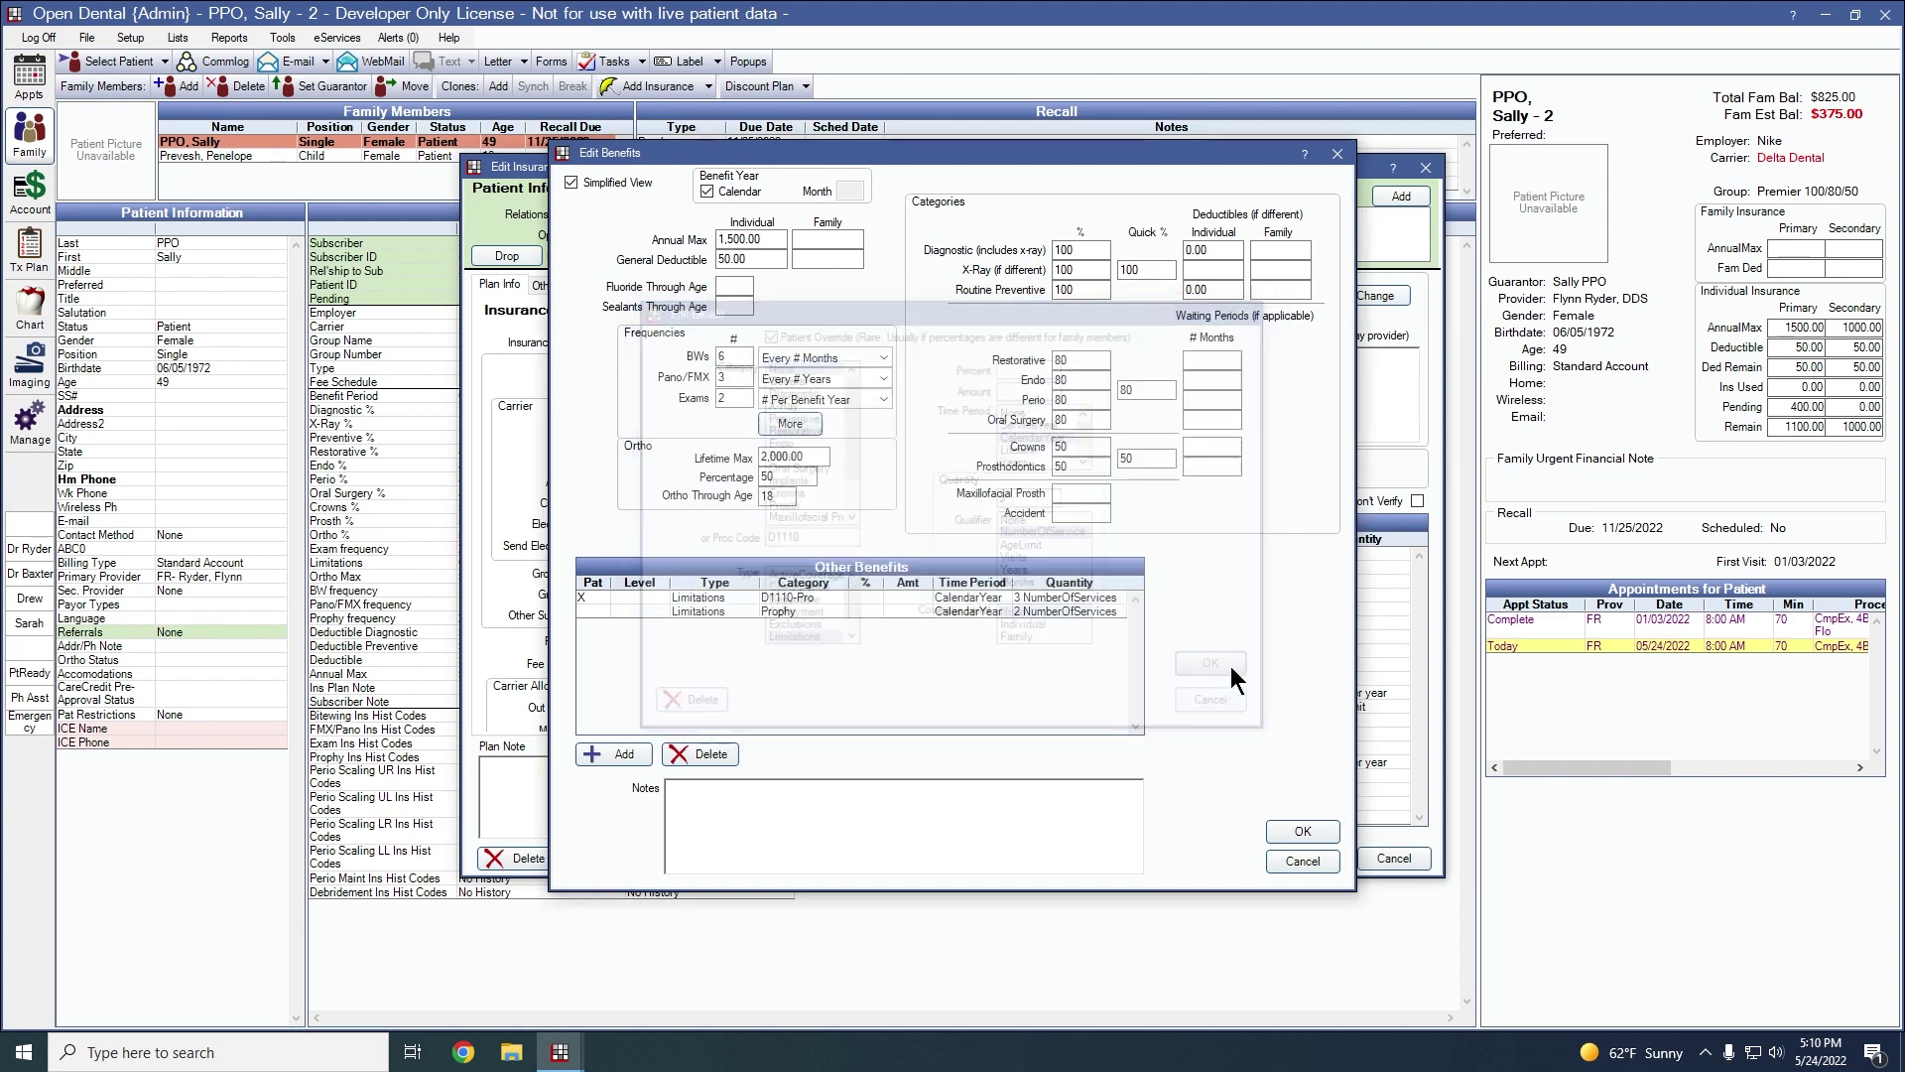
pyautogui.click(591, 595)
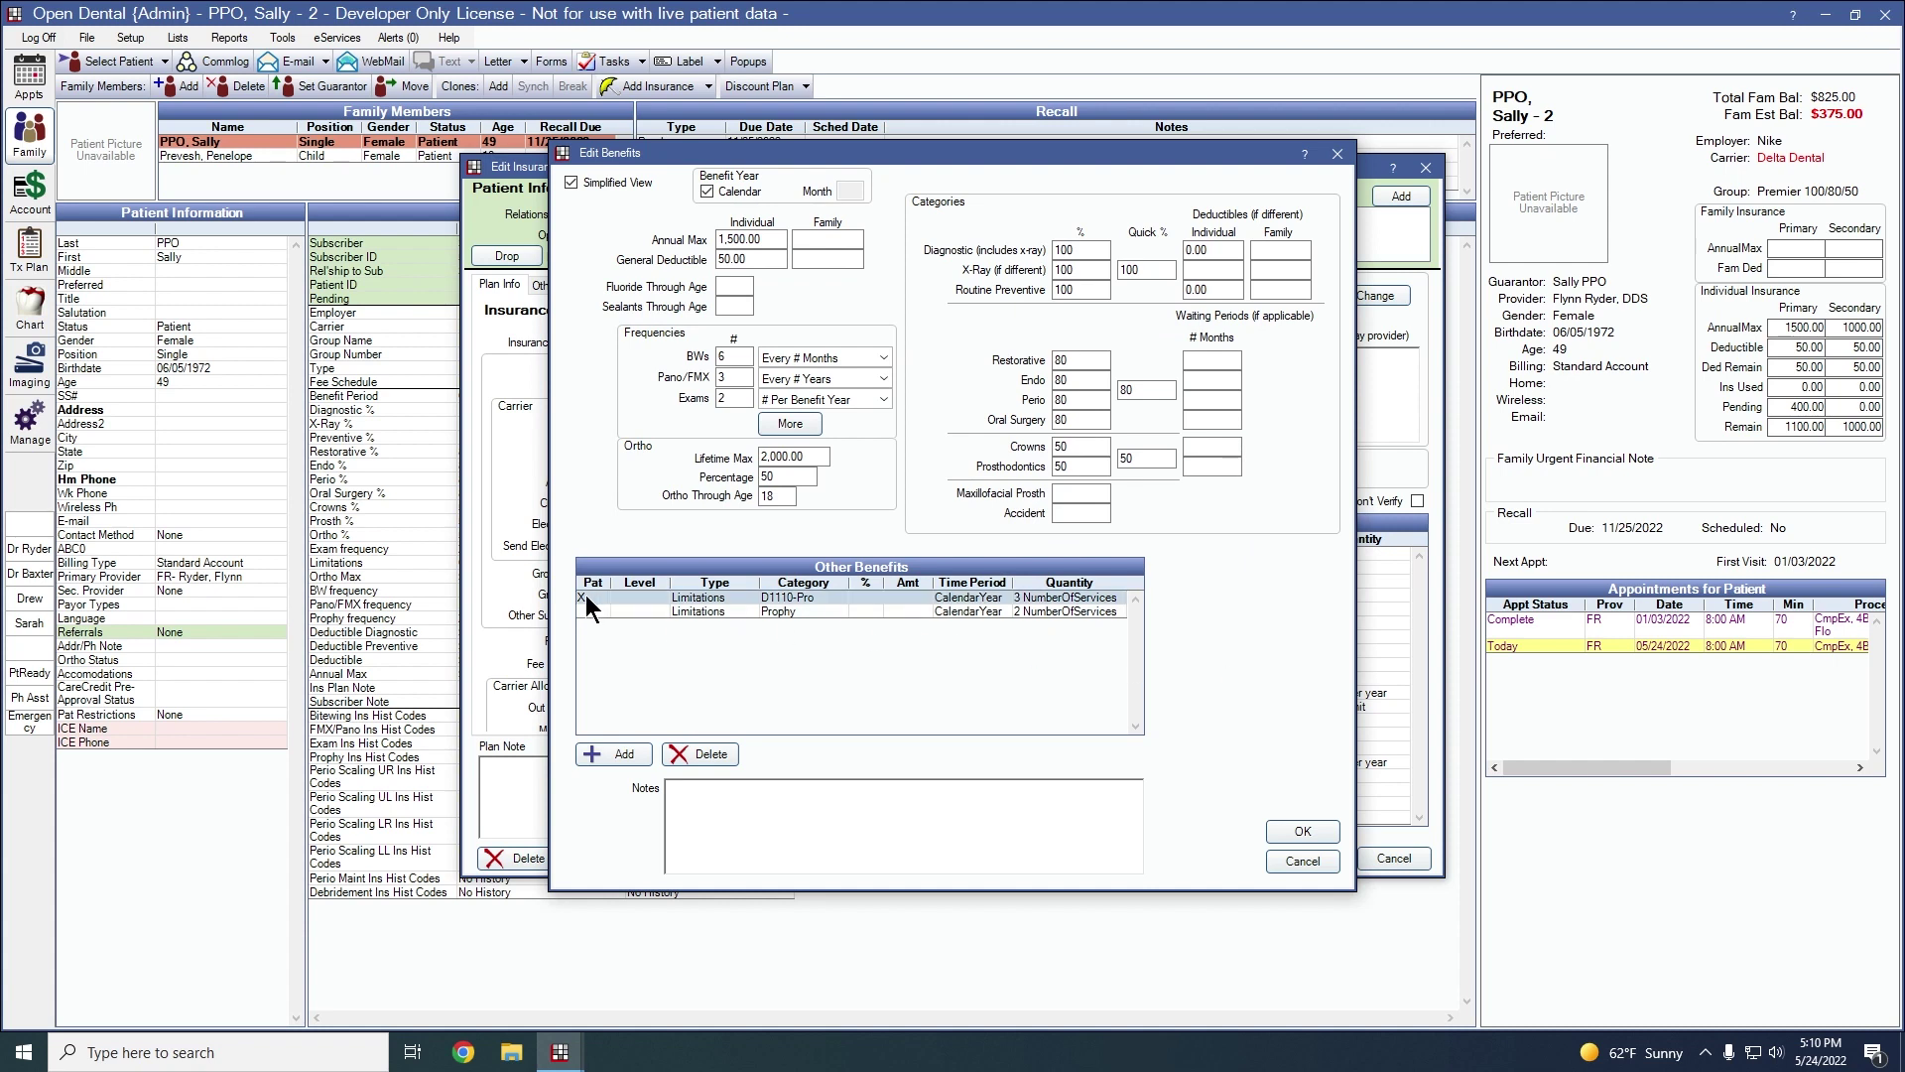
pyautogui.click(1088, 610)
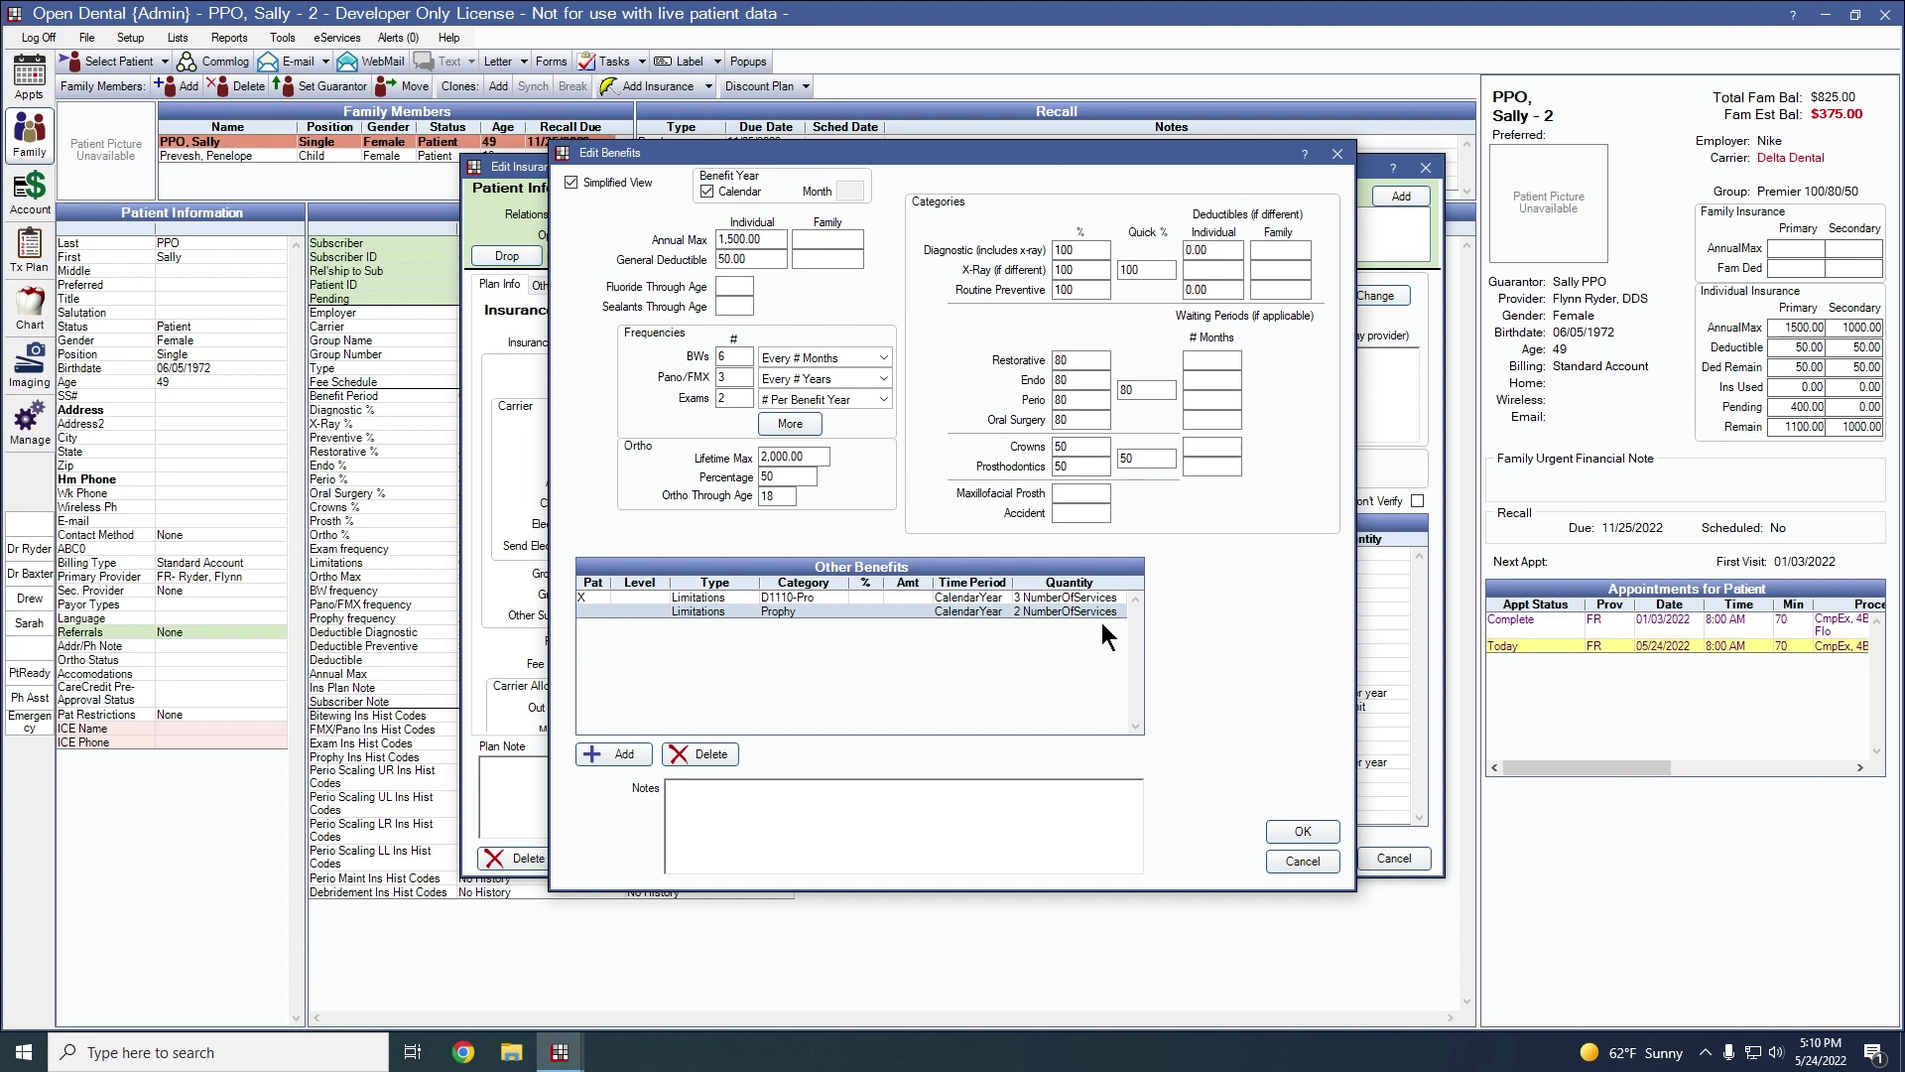
pyautogui.click(1302, 830)
pyautogui.click(1315, 864)
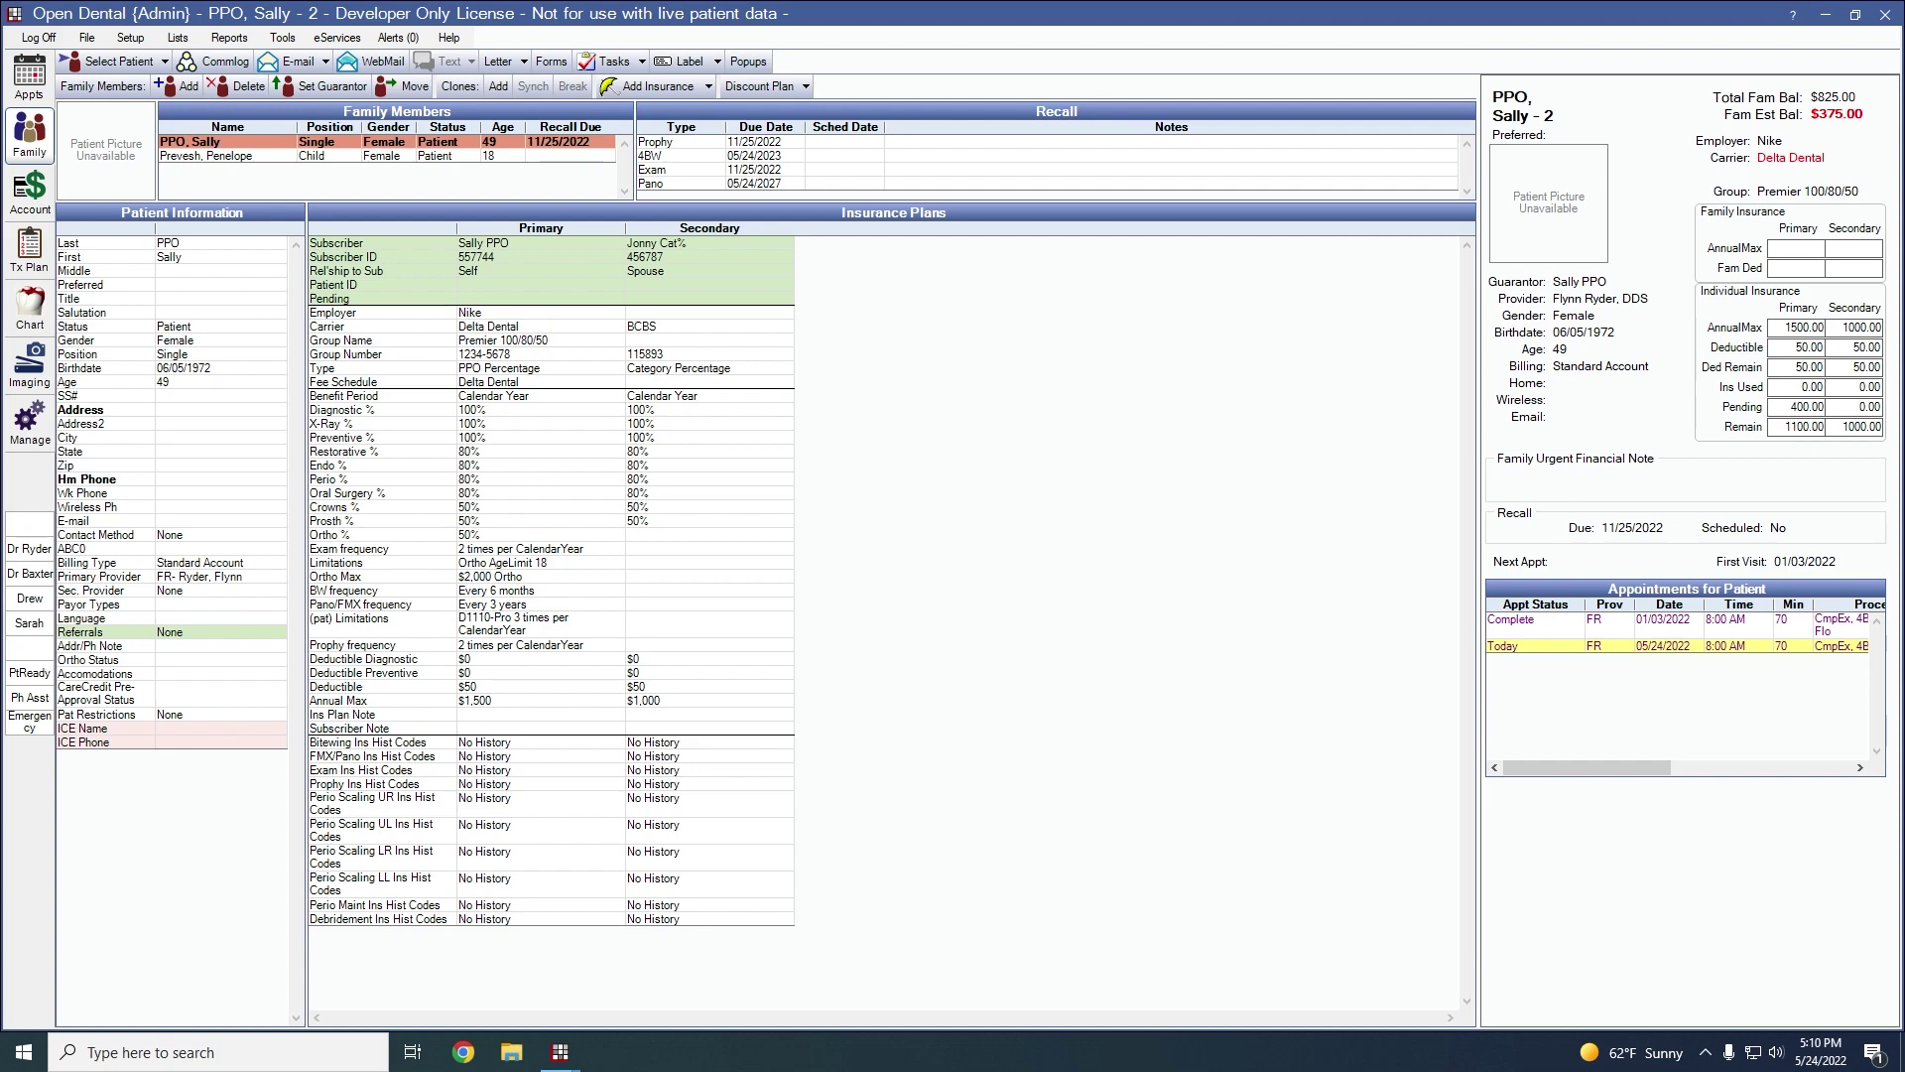
# - Enter the $400 Delta Dental payment by procedure on the primary claim with check 1234
pyautogui.click(39, 208)
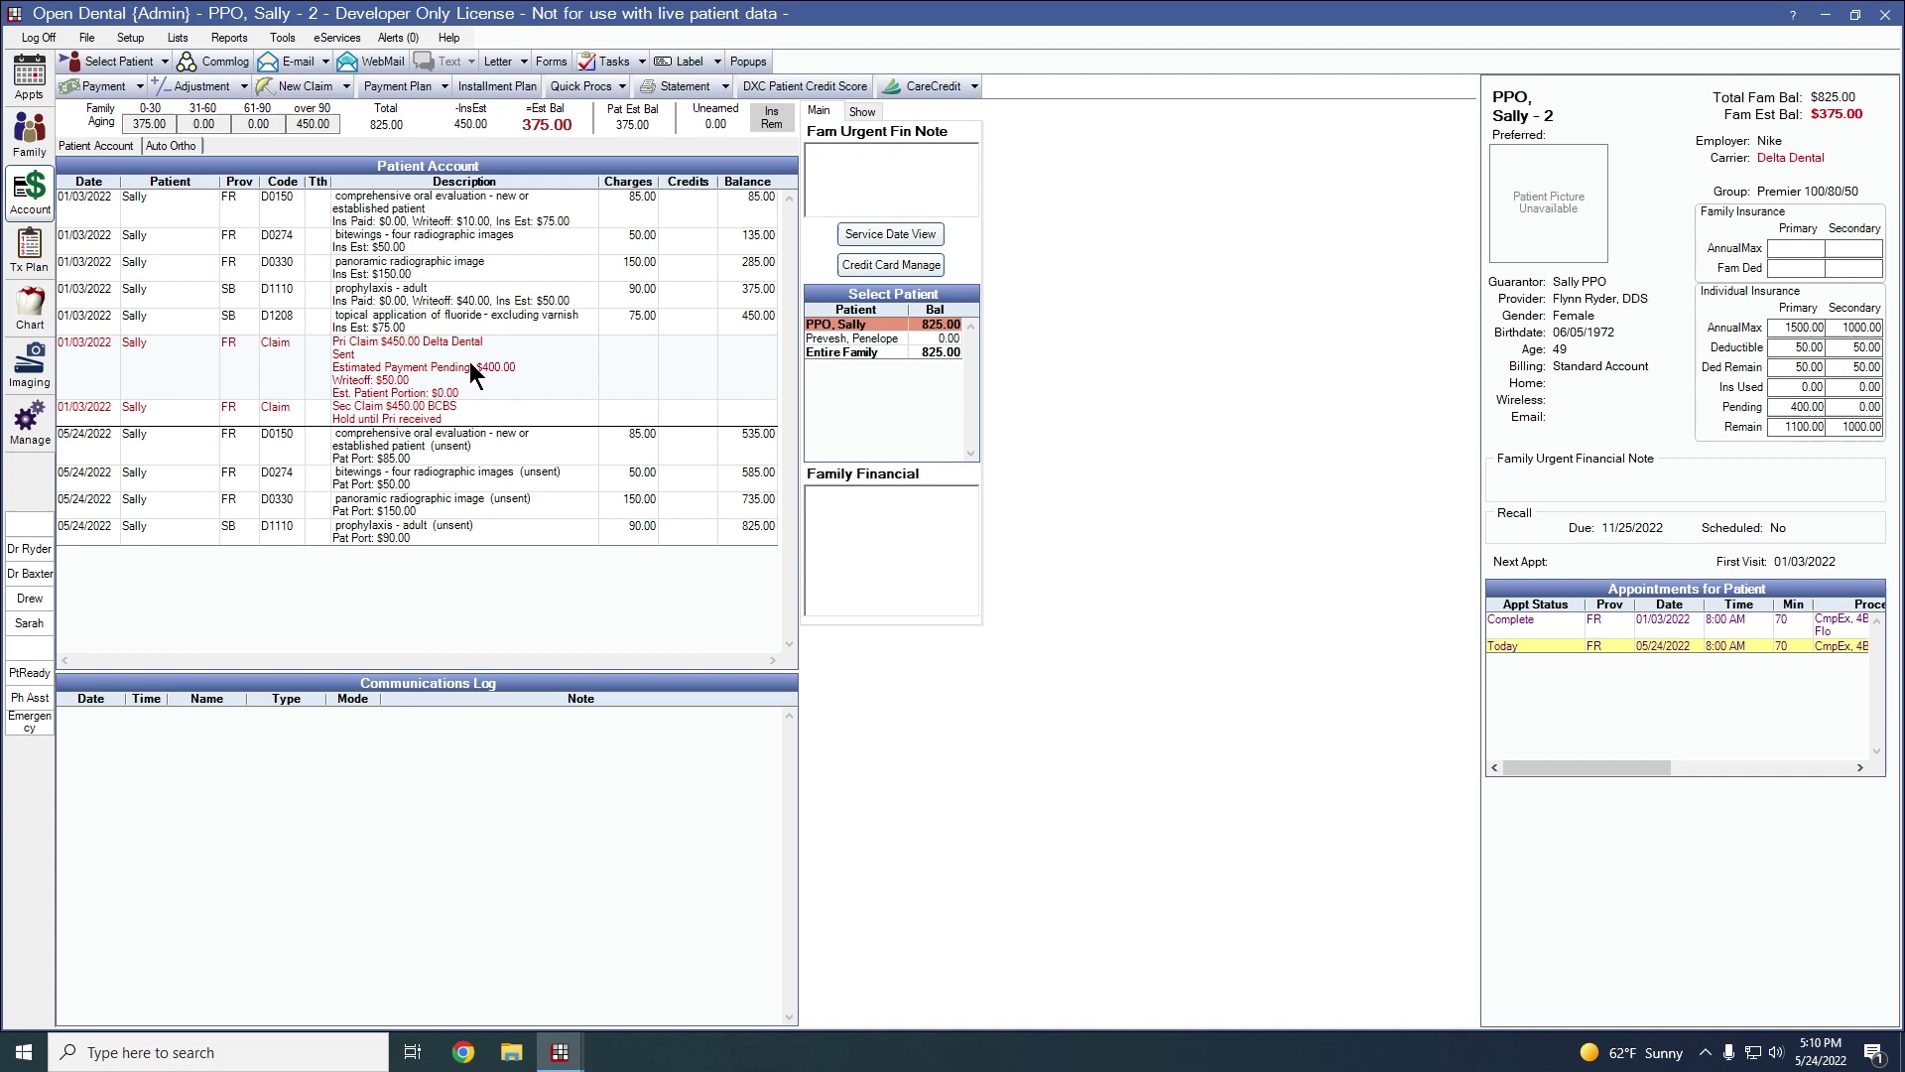
pyautogui.doubleClick(516, 373)
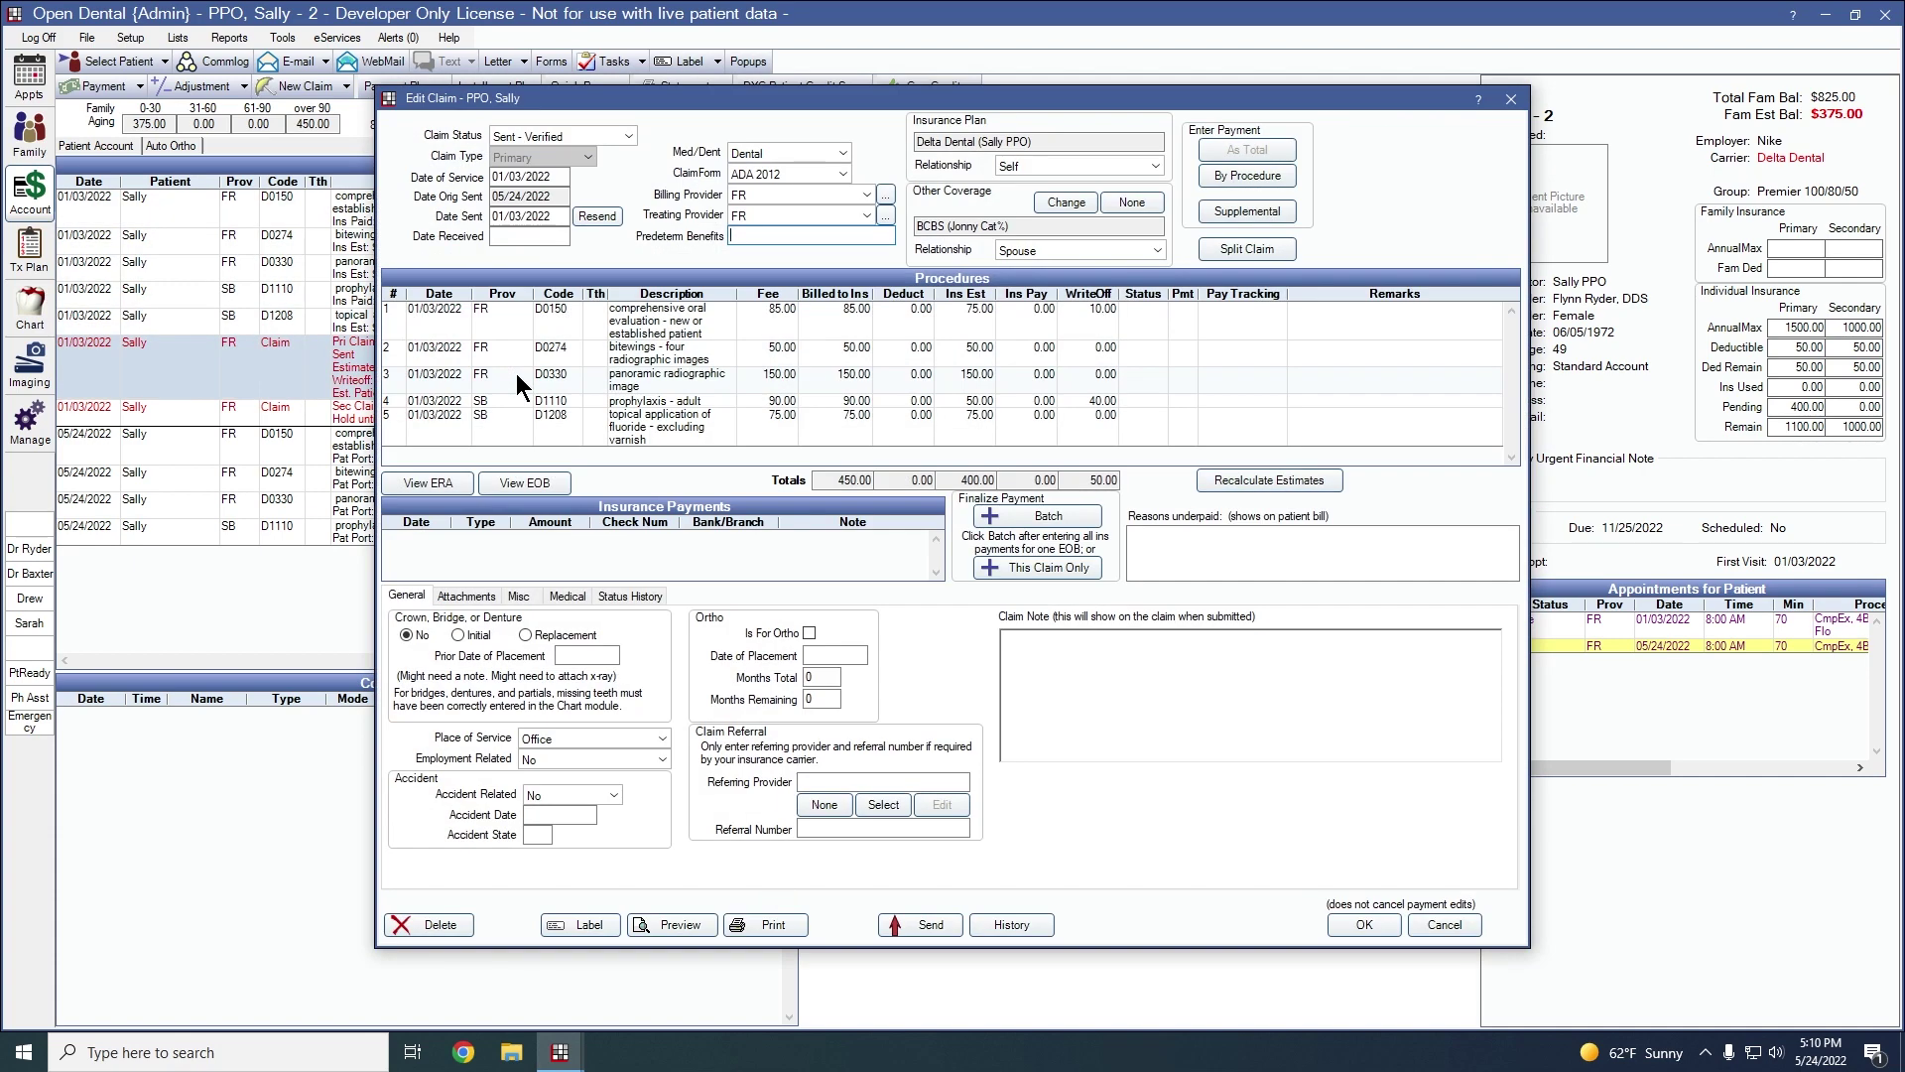
pyautogui.click(1246, 176)
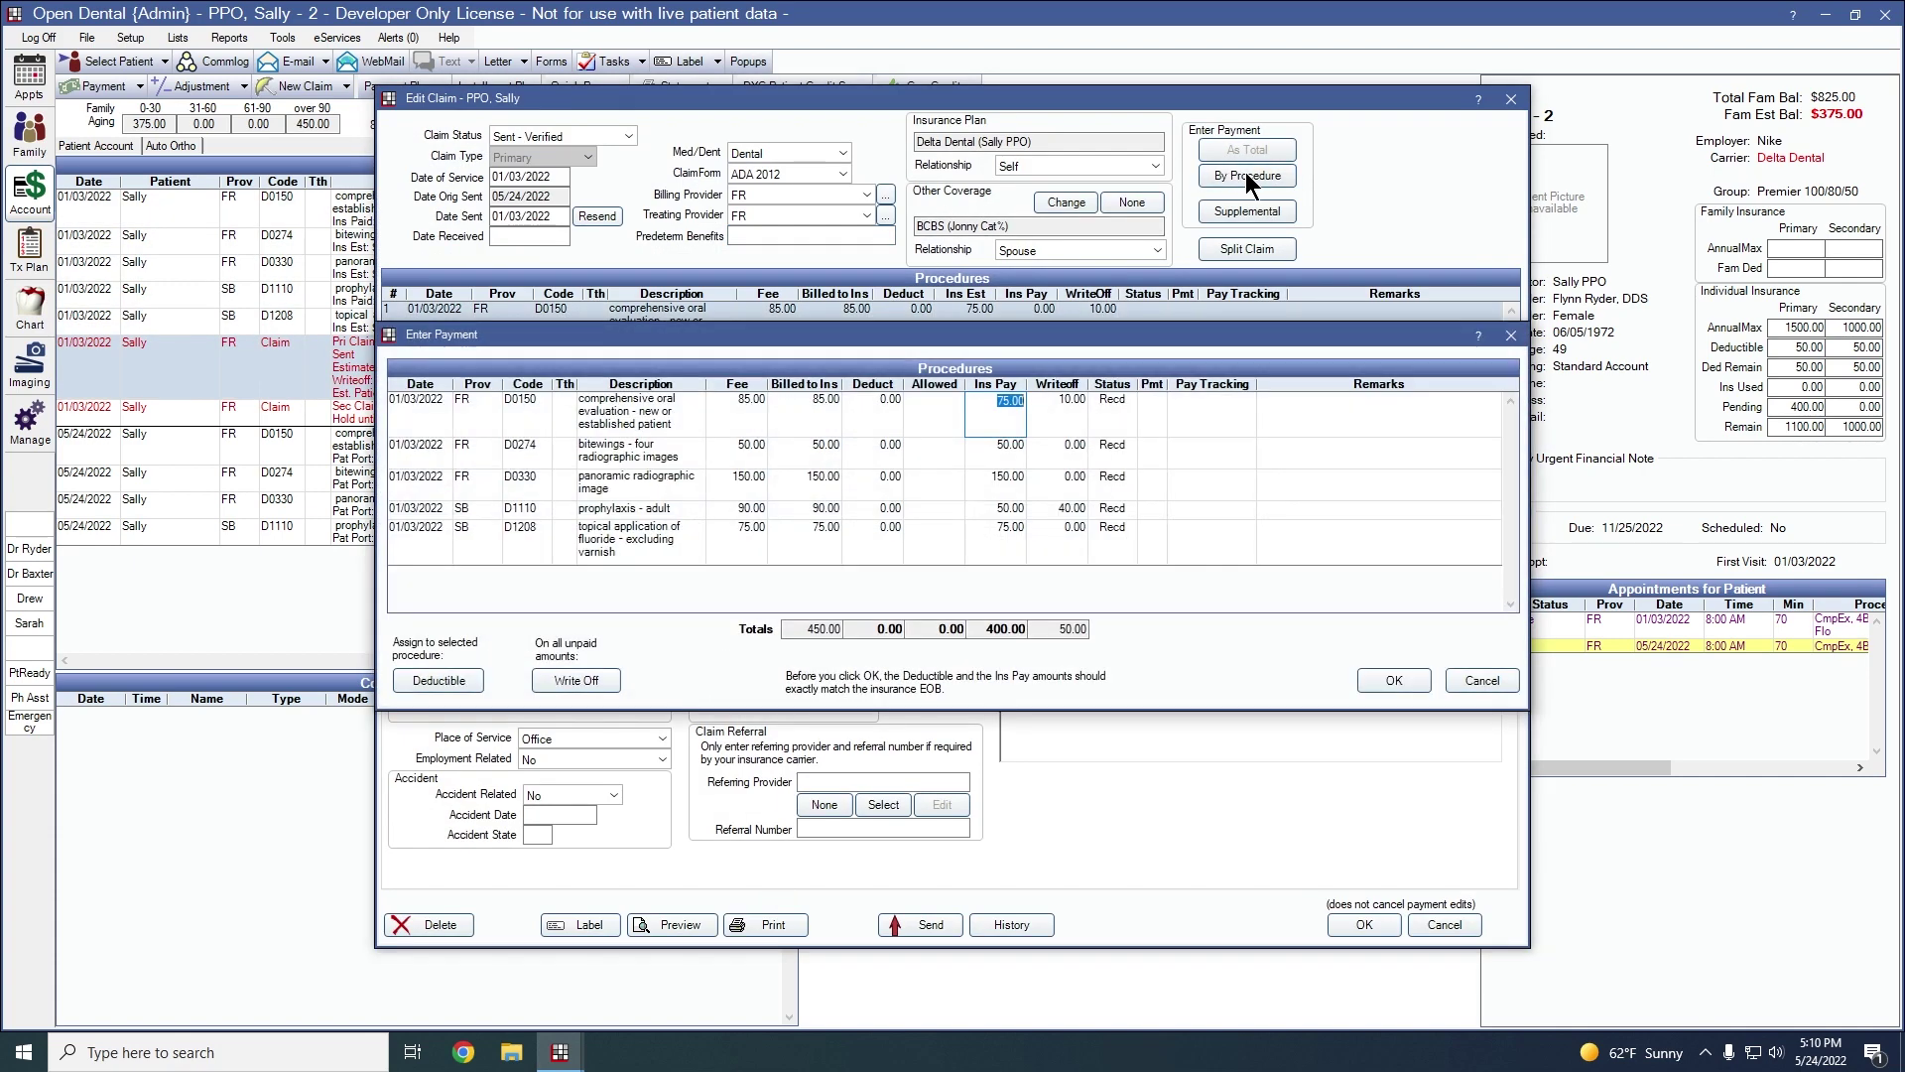
pyautogui.click(1394, 680)
pyautogui.click(1054, 569)
pyautogui.write('1234')
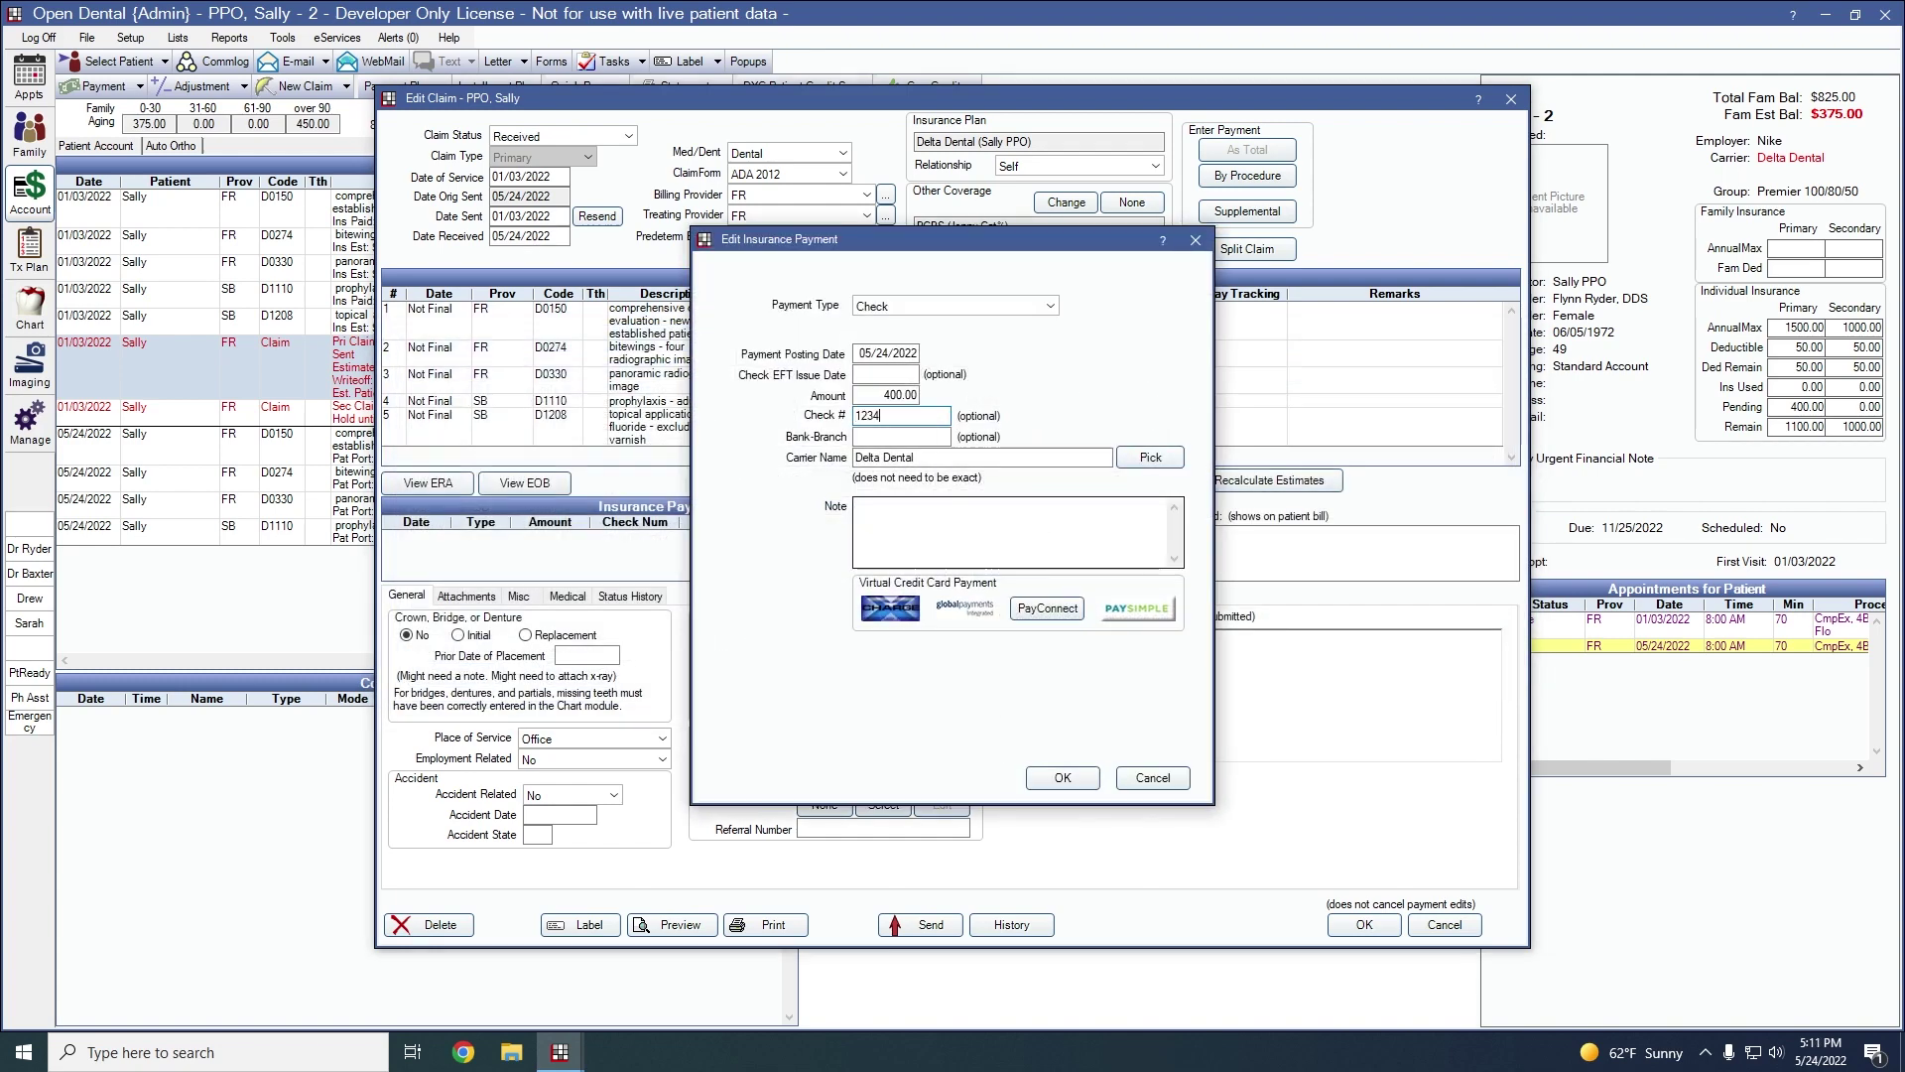
pyautogui.click(1061, 775)
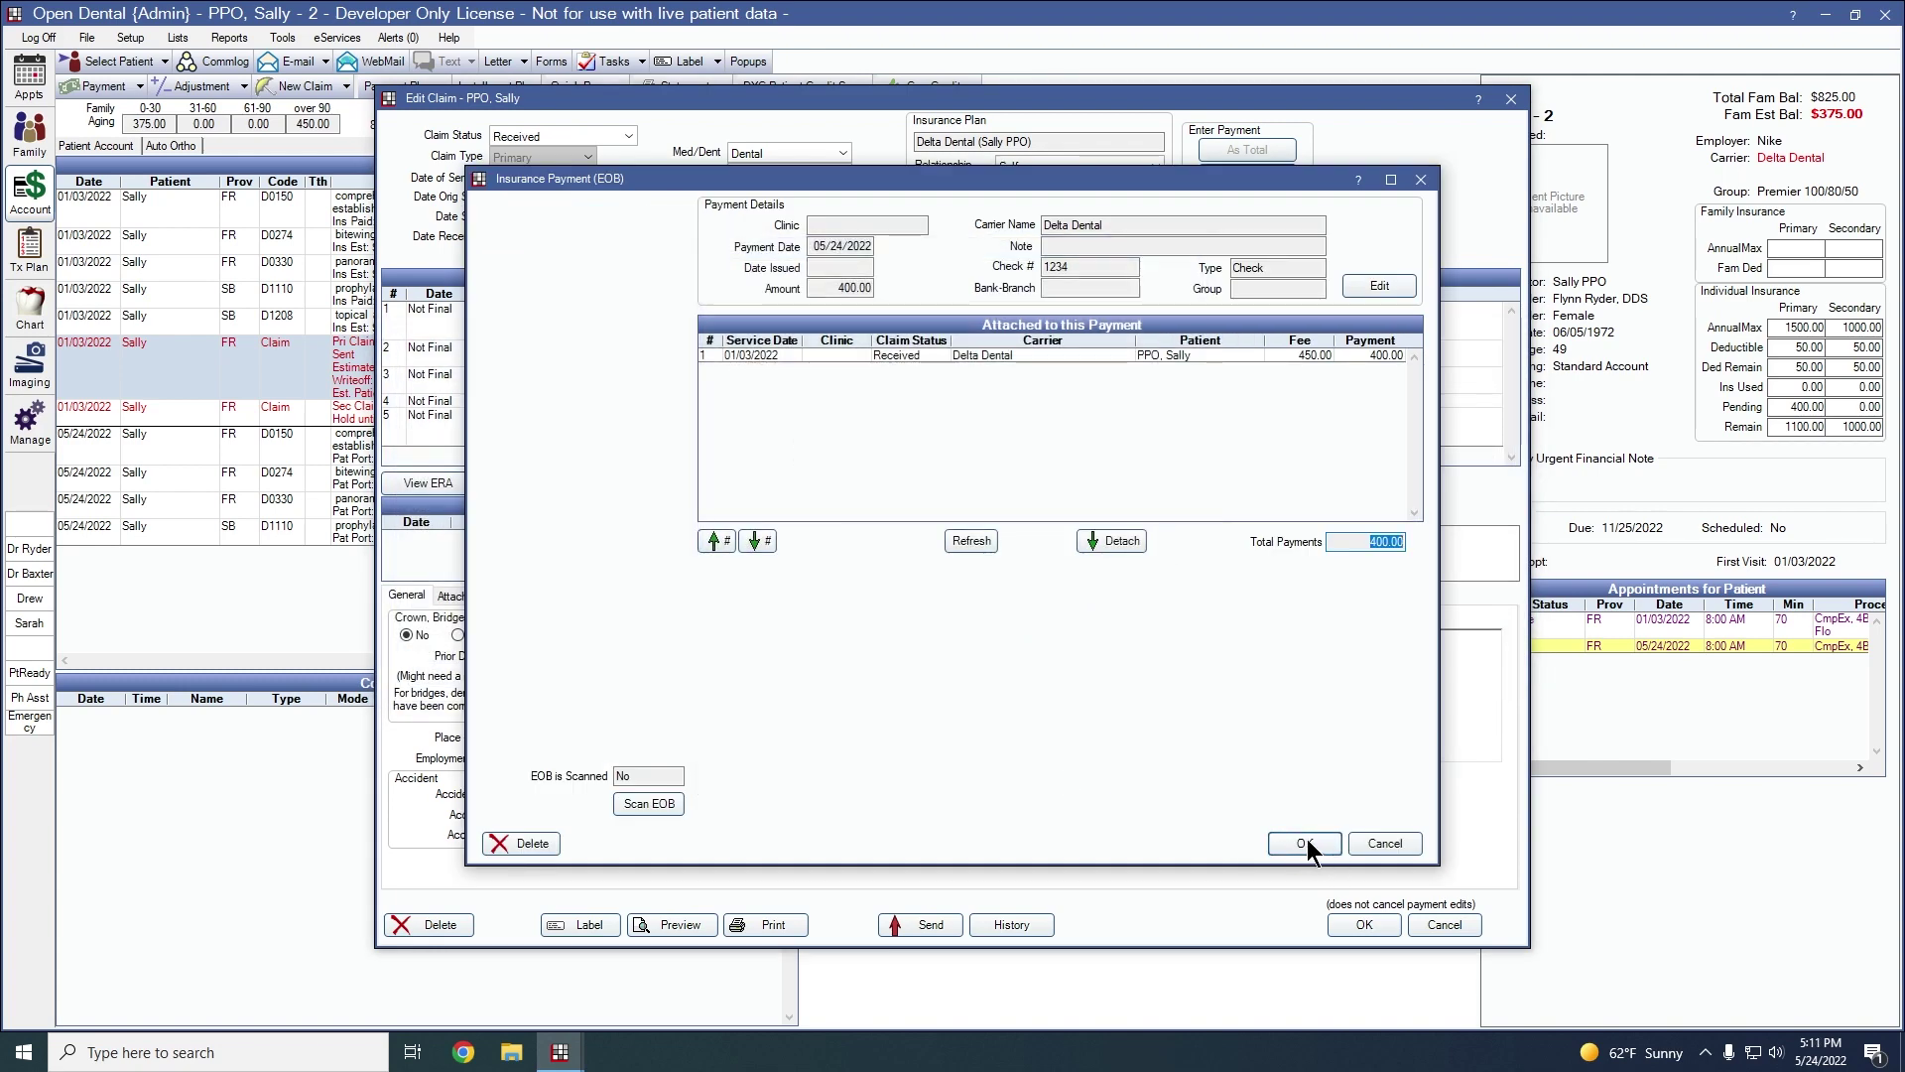
pyautogui.click(1306, 839)
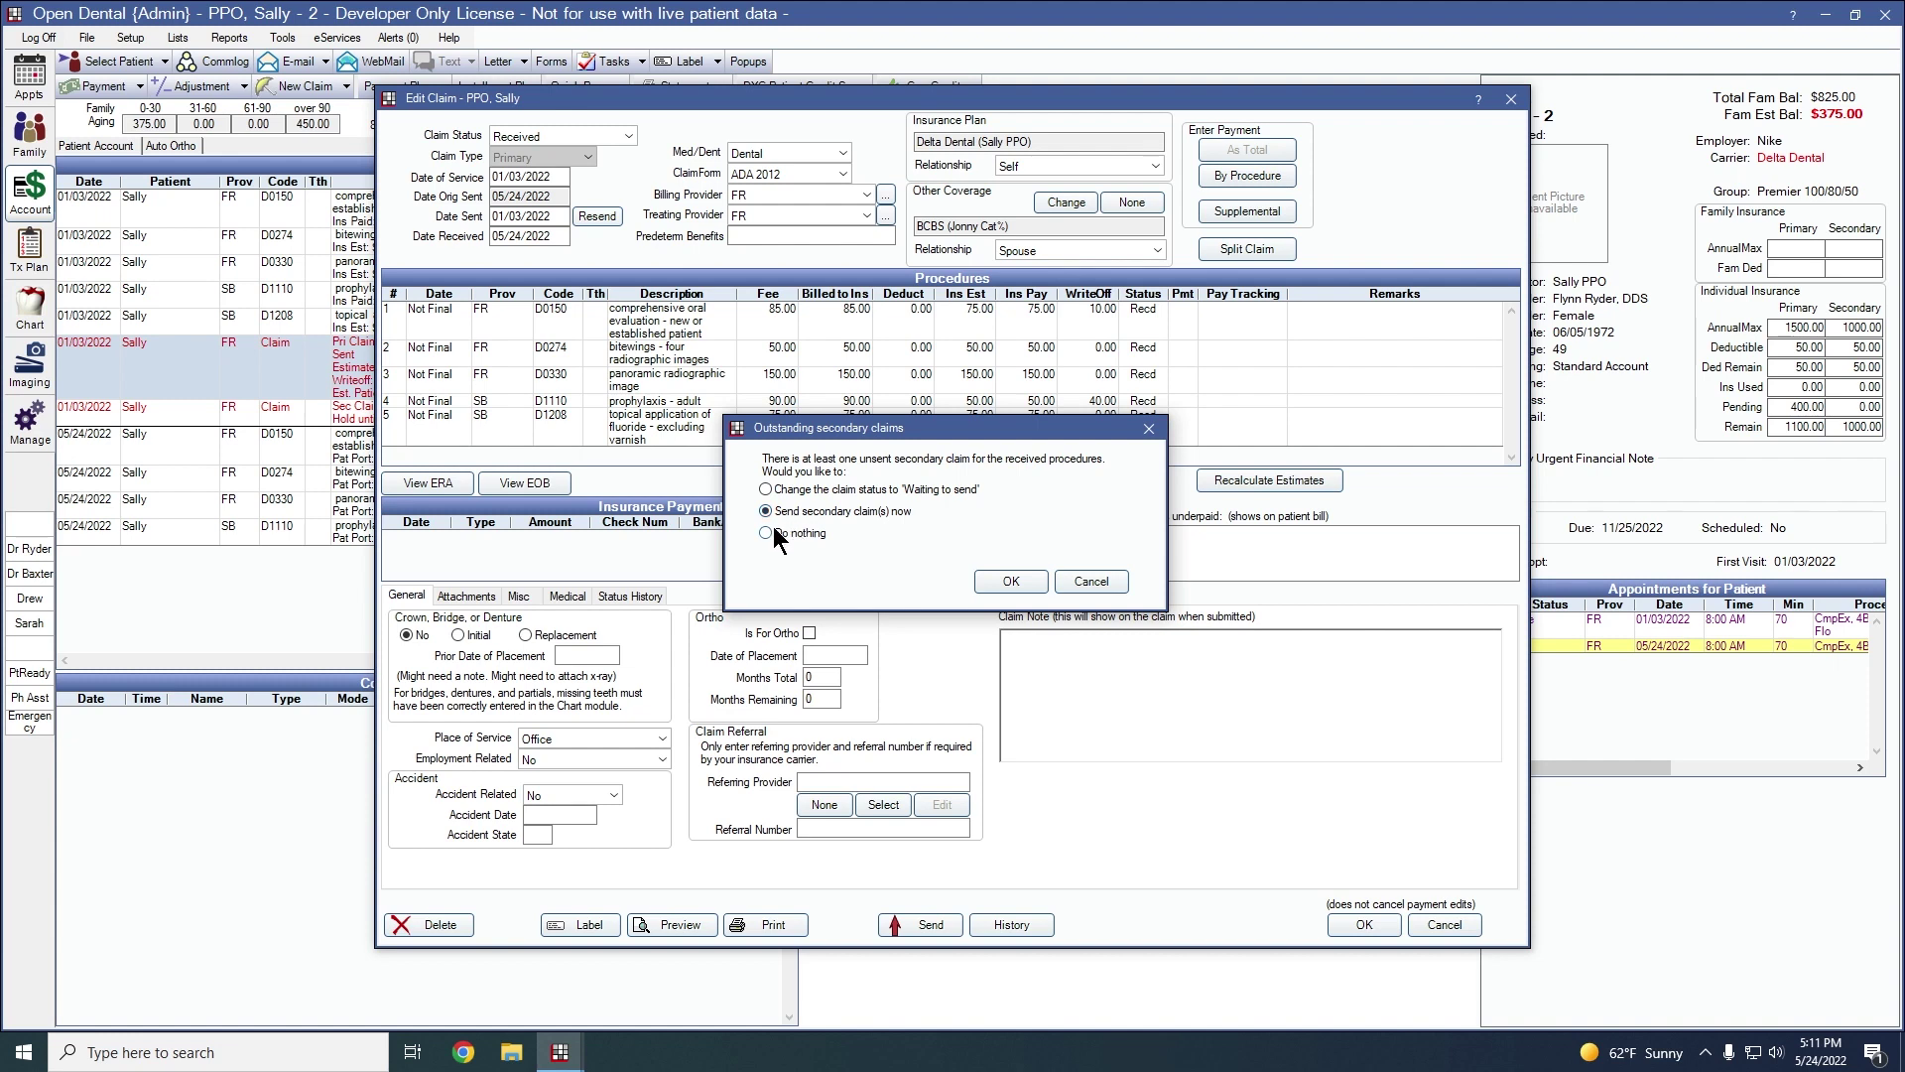
# - Mark the secondary BCBS claim Waiting to Send, then review Account Preferences unchanged
pyautogui.click(831, 490)
pyautogui.click(1011, 581)
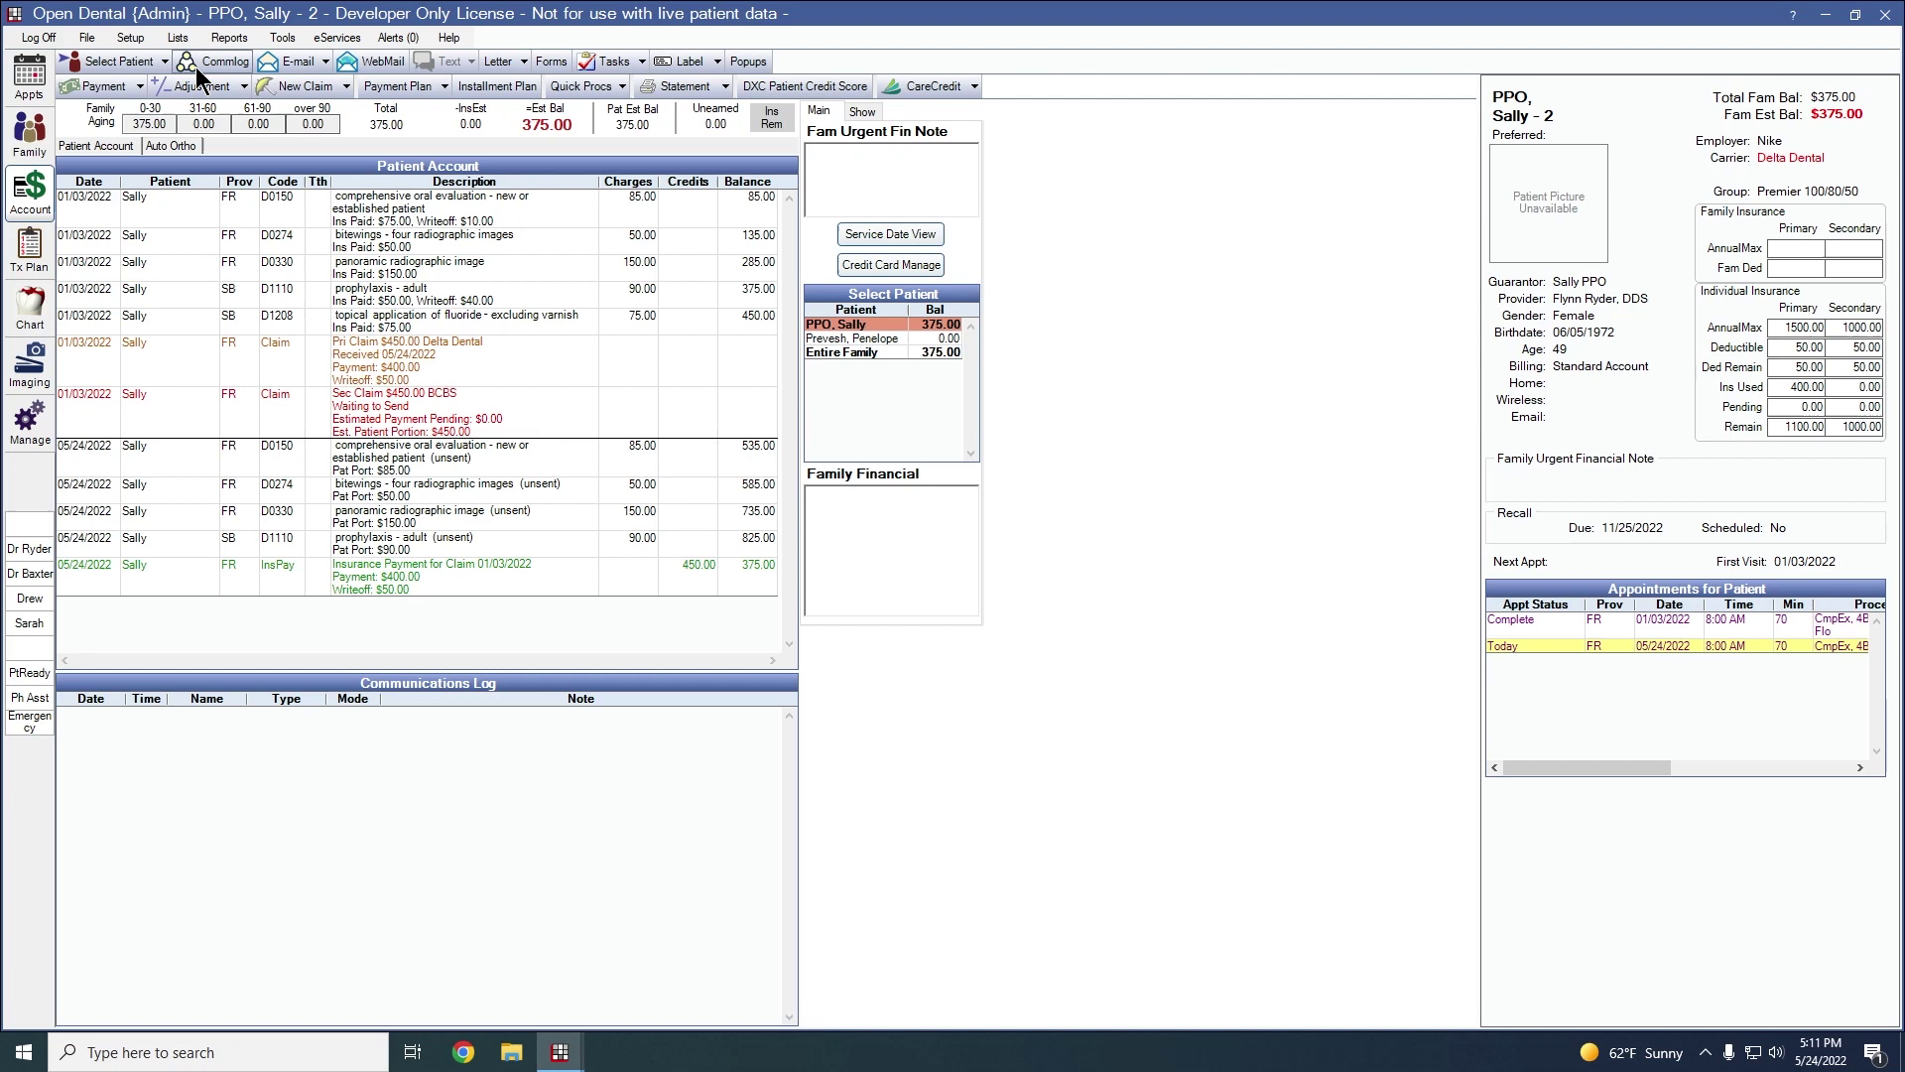
pyautogui.click(132, 37)
pyautogui.moveTo(163, 104)
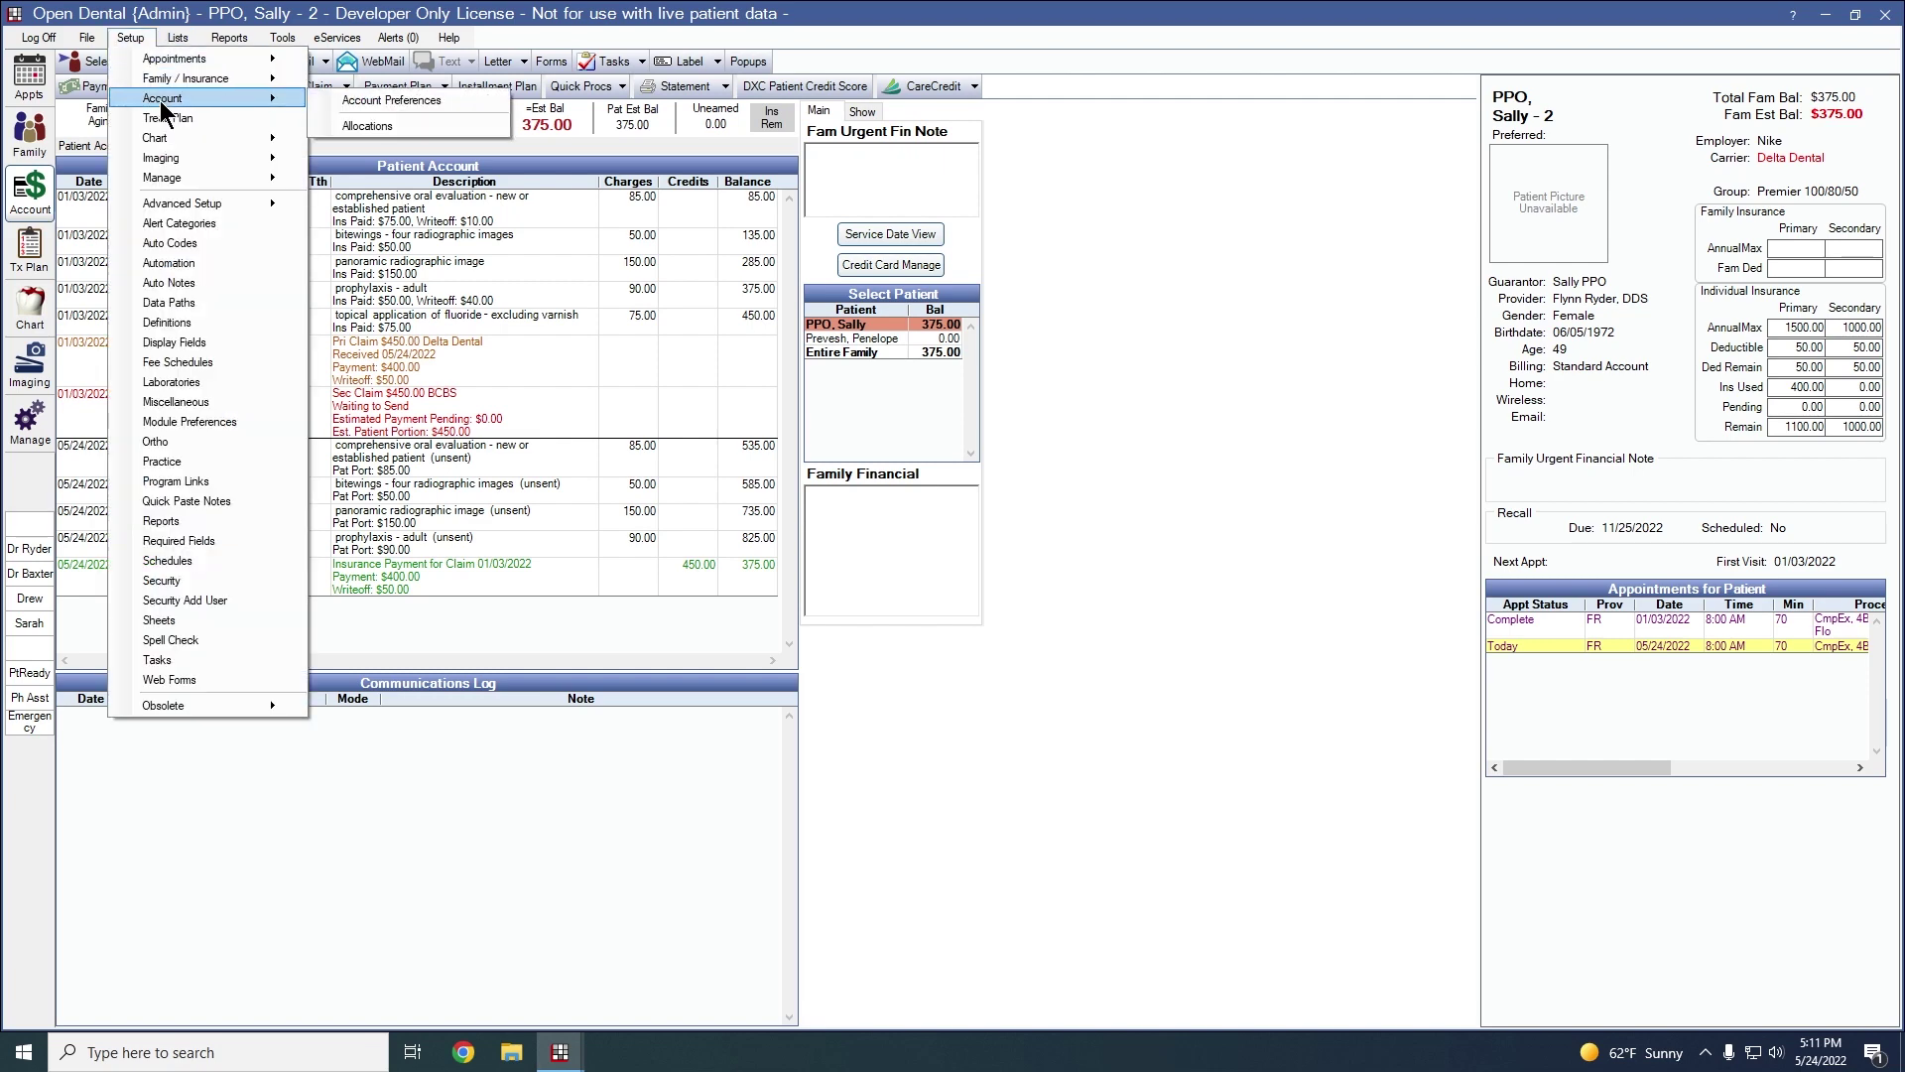
pyautogui.click(411, 104)
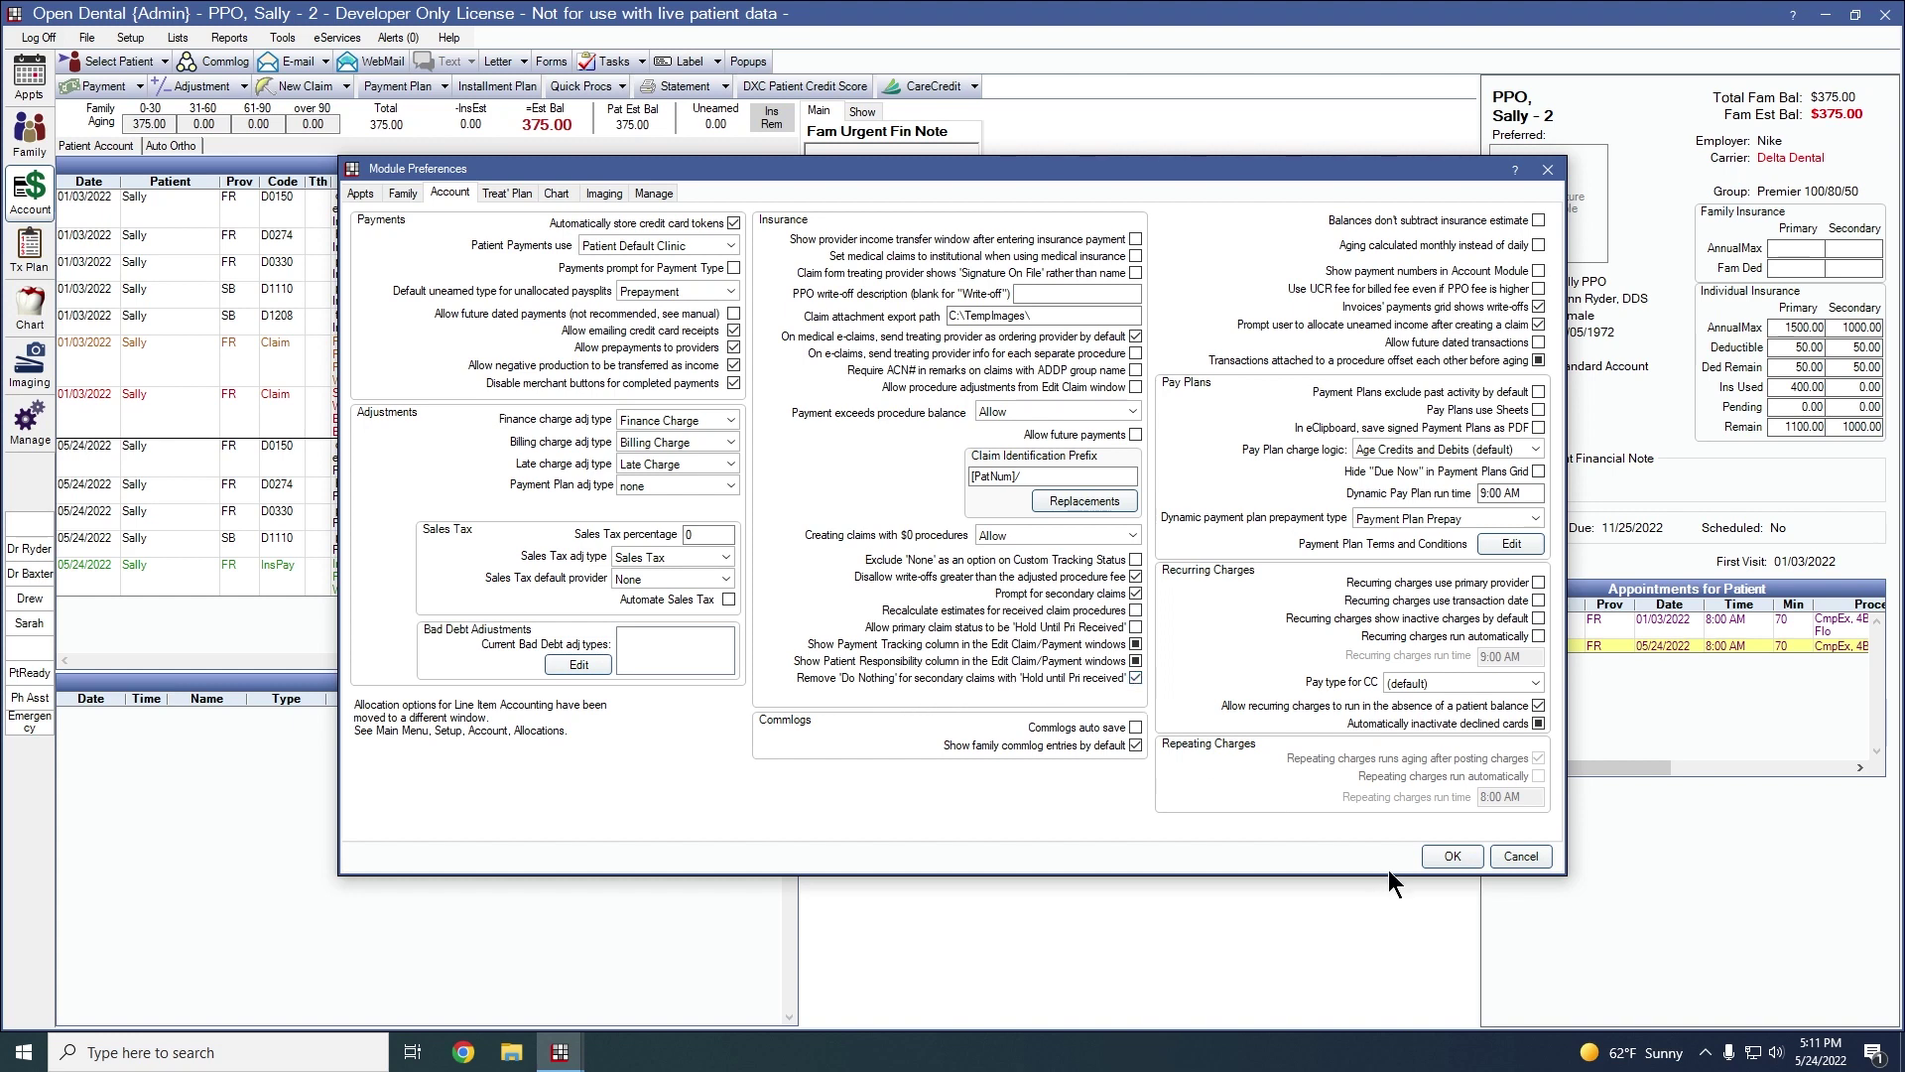
pyautogui.click(1448, 858)
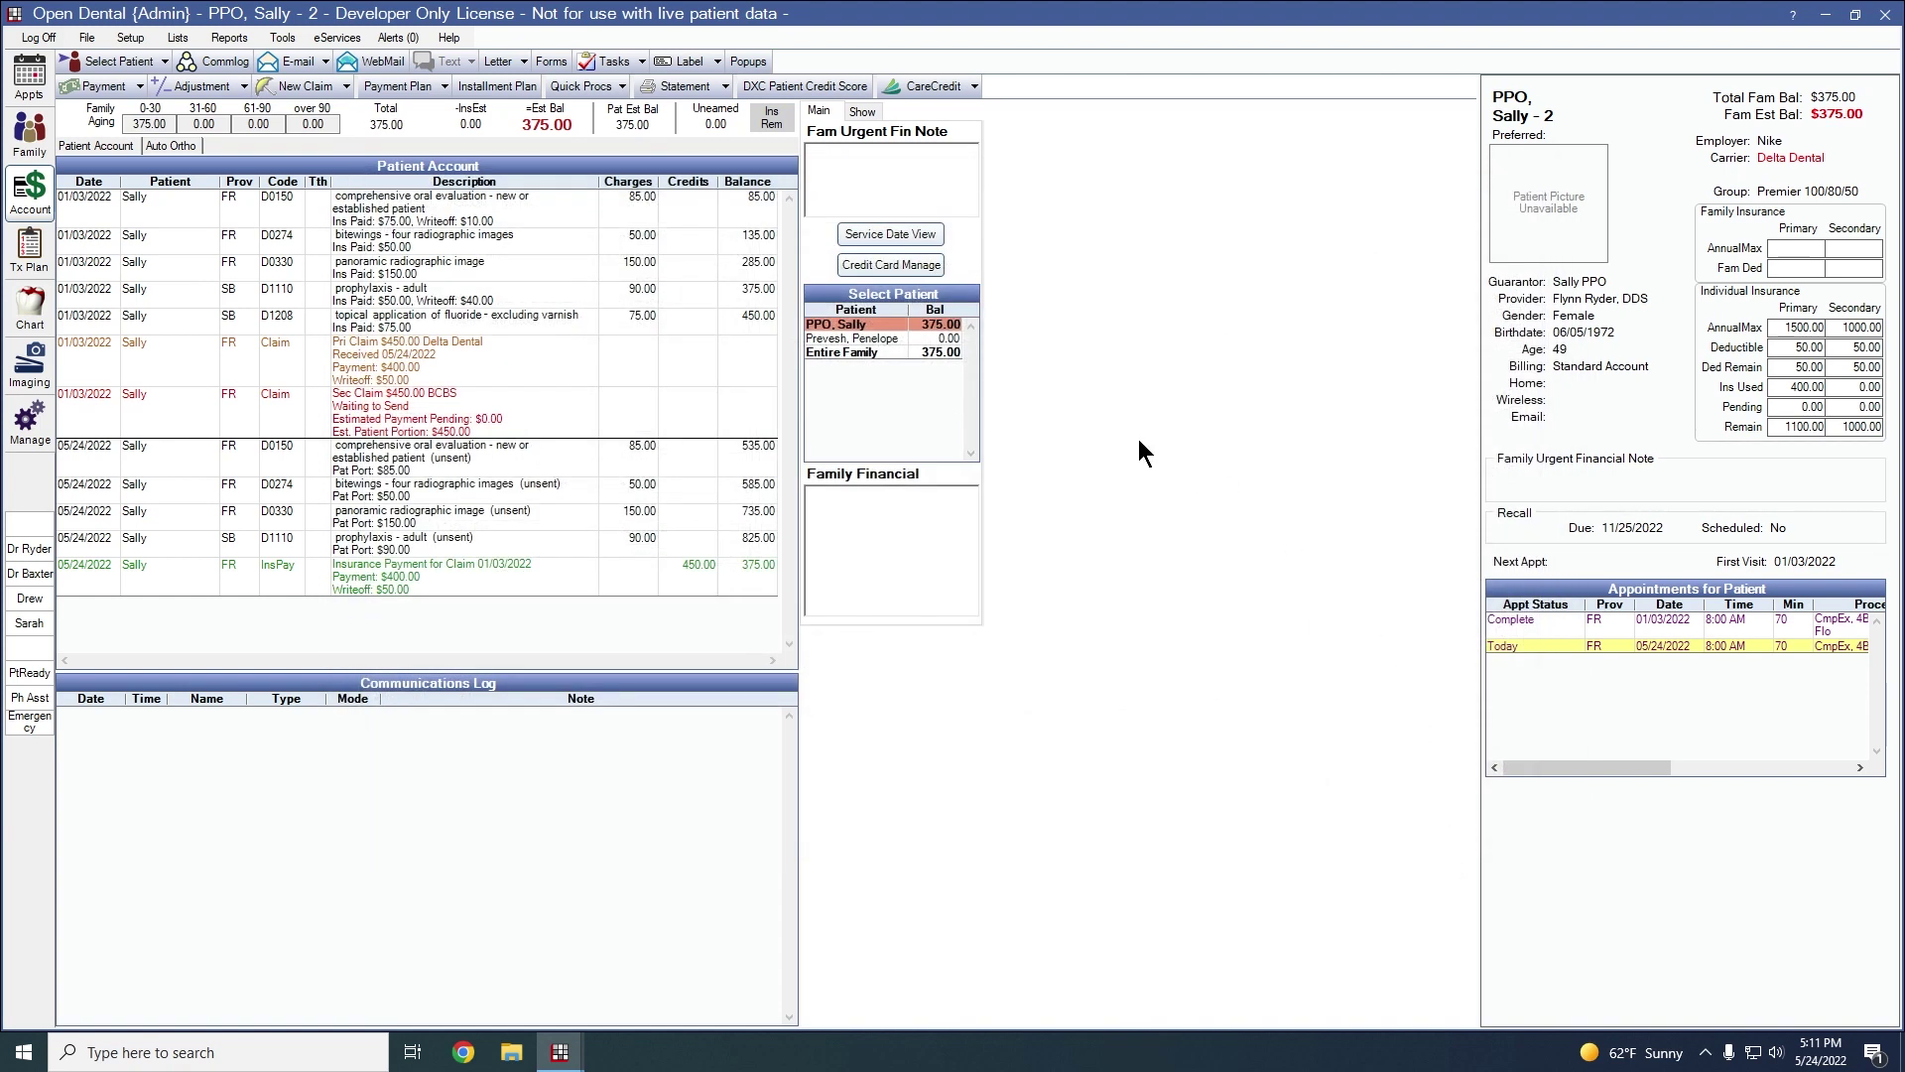
# - Load the discount-plan patient in the Family module and dismiss the popup note
pyautogui.click(40, 135)
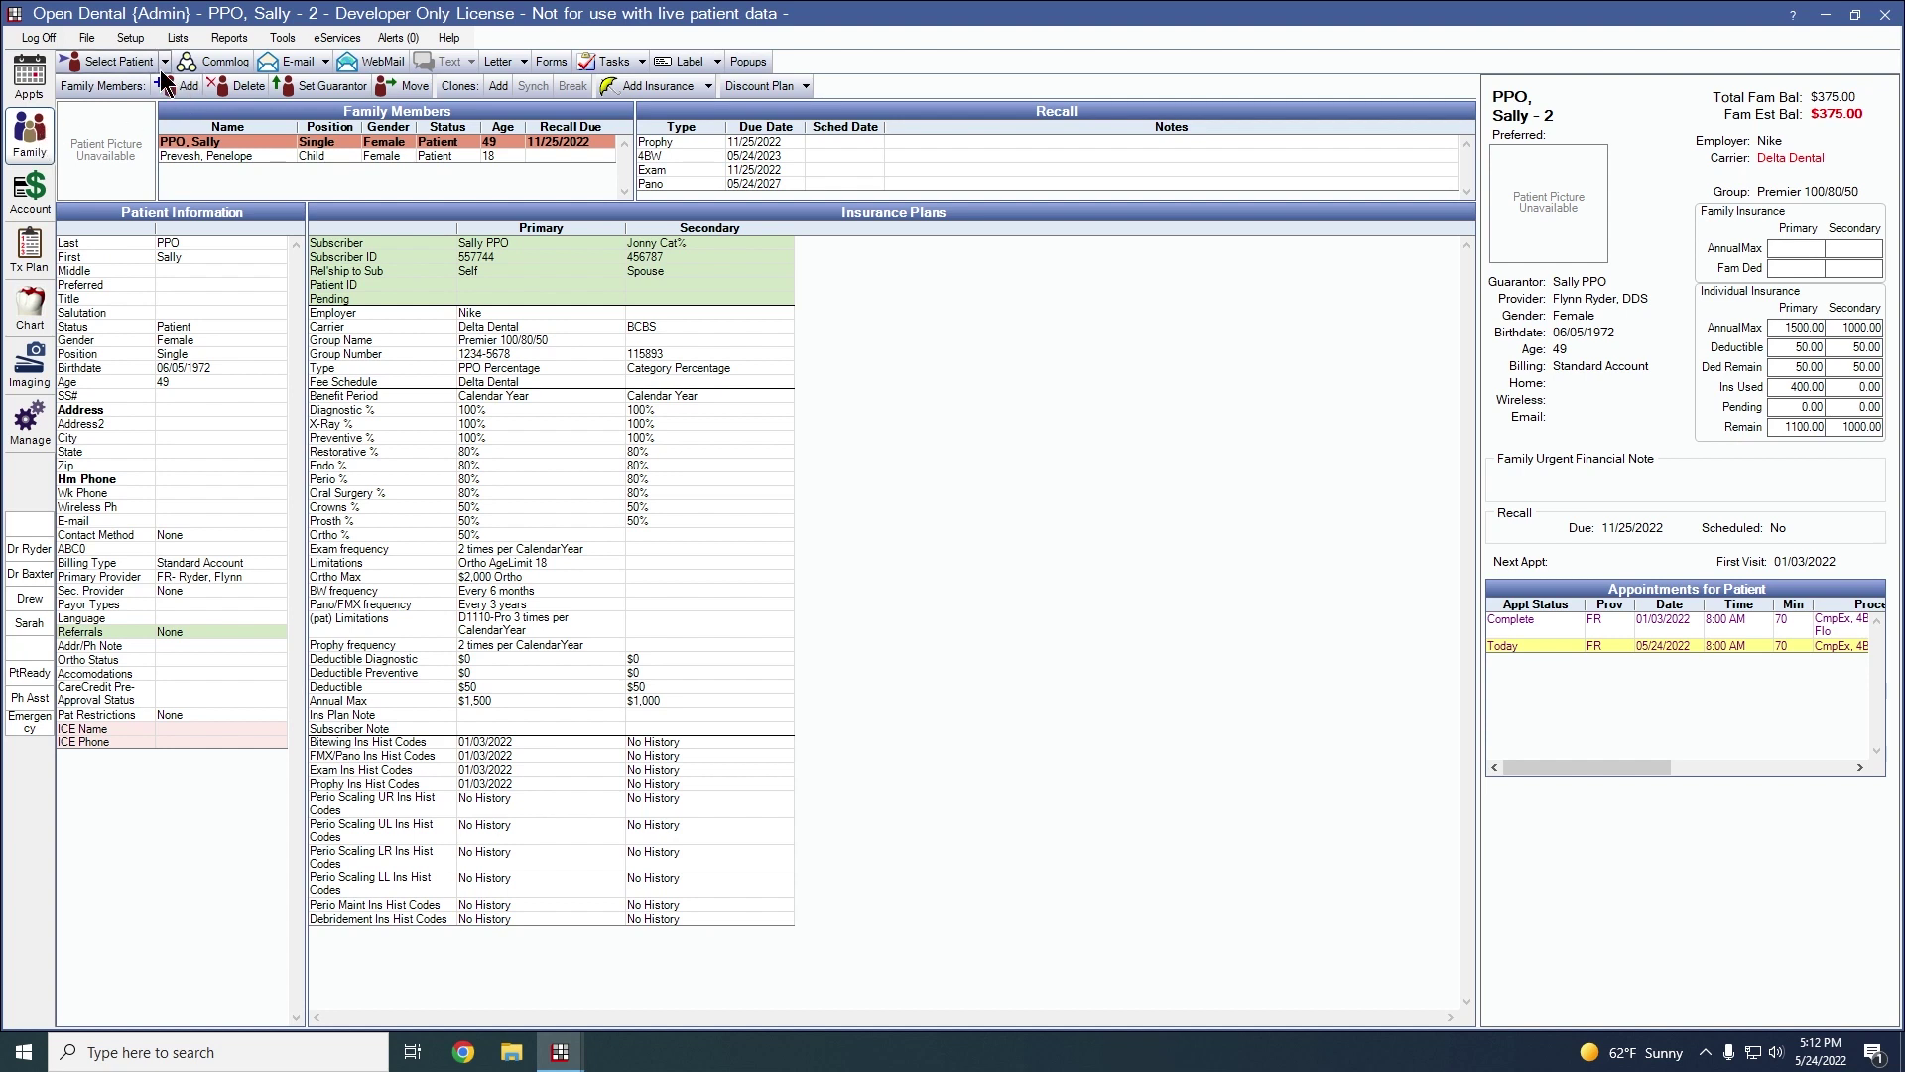
pyautogui.click(165, 62)
pyautogui.click(167, 92)
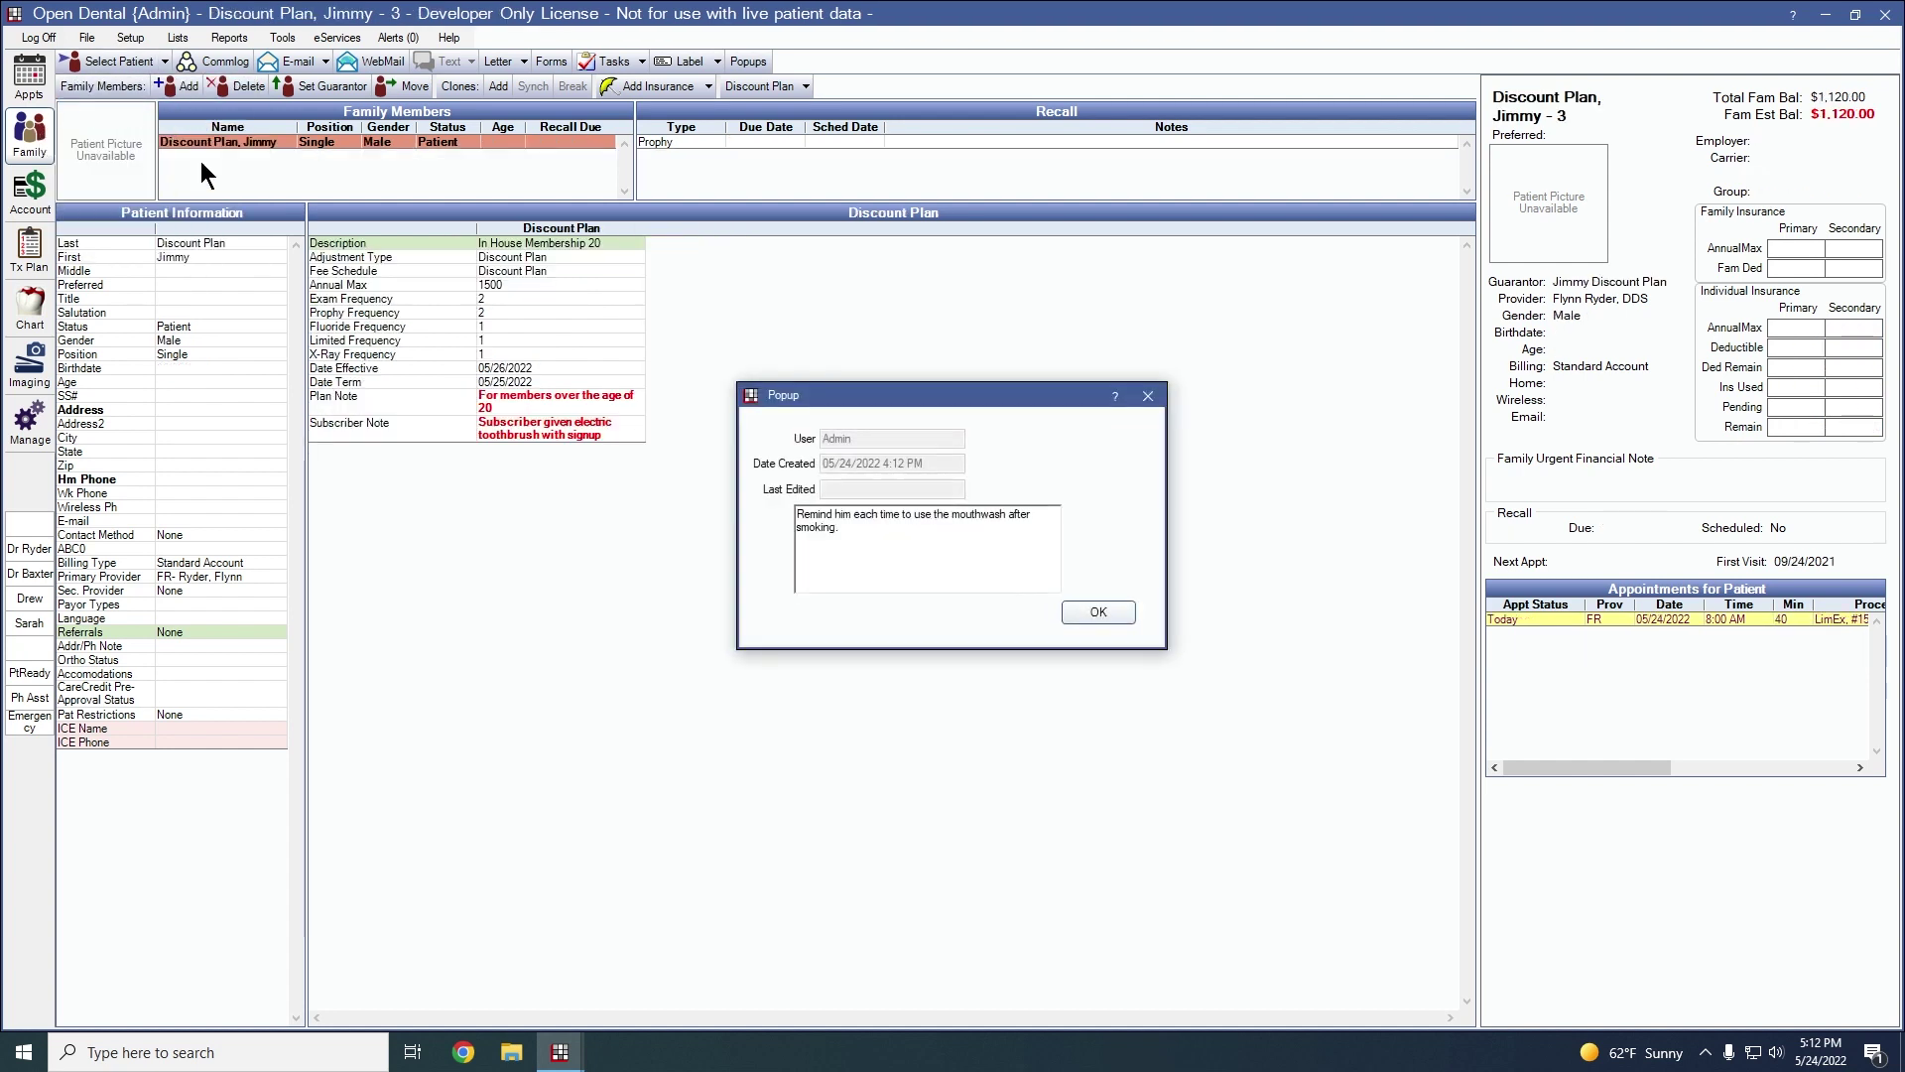
pyautogui.click(1077, 622)
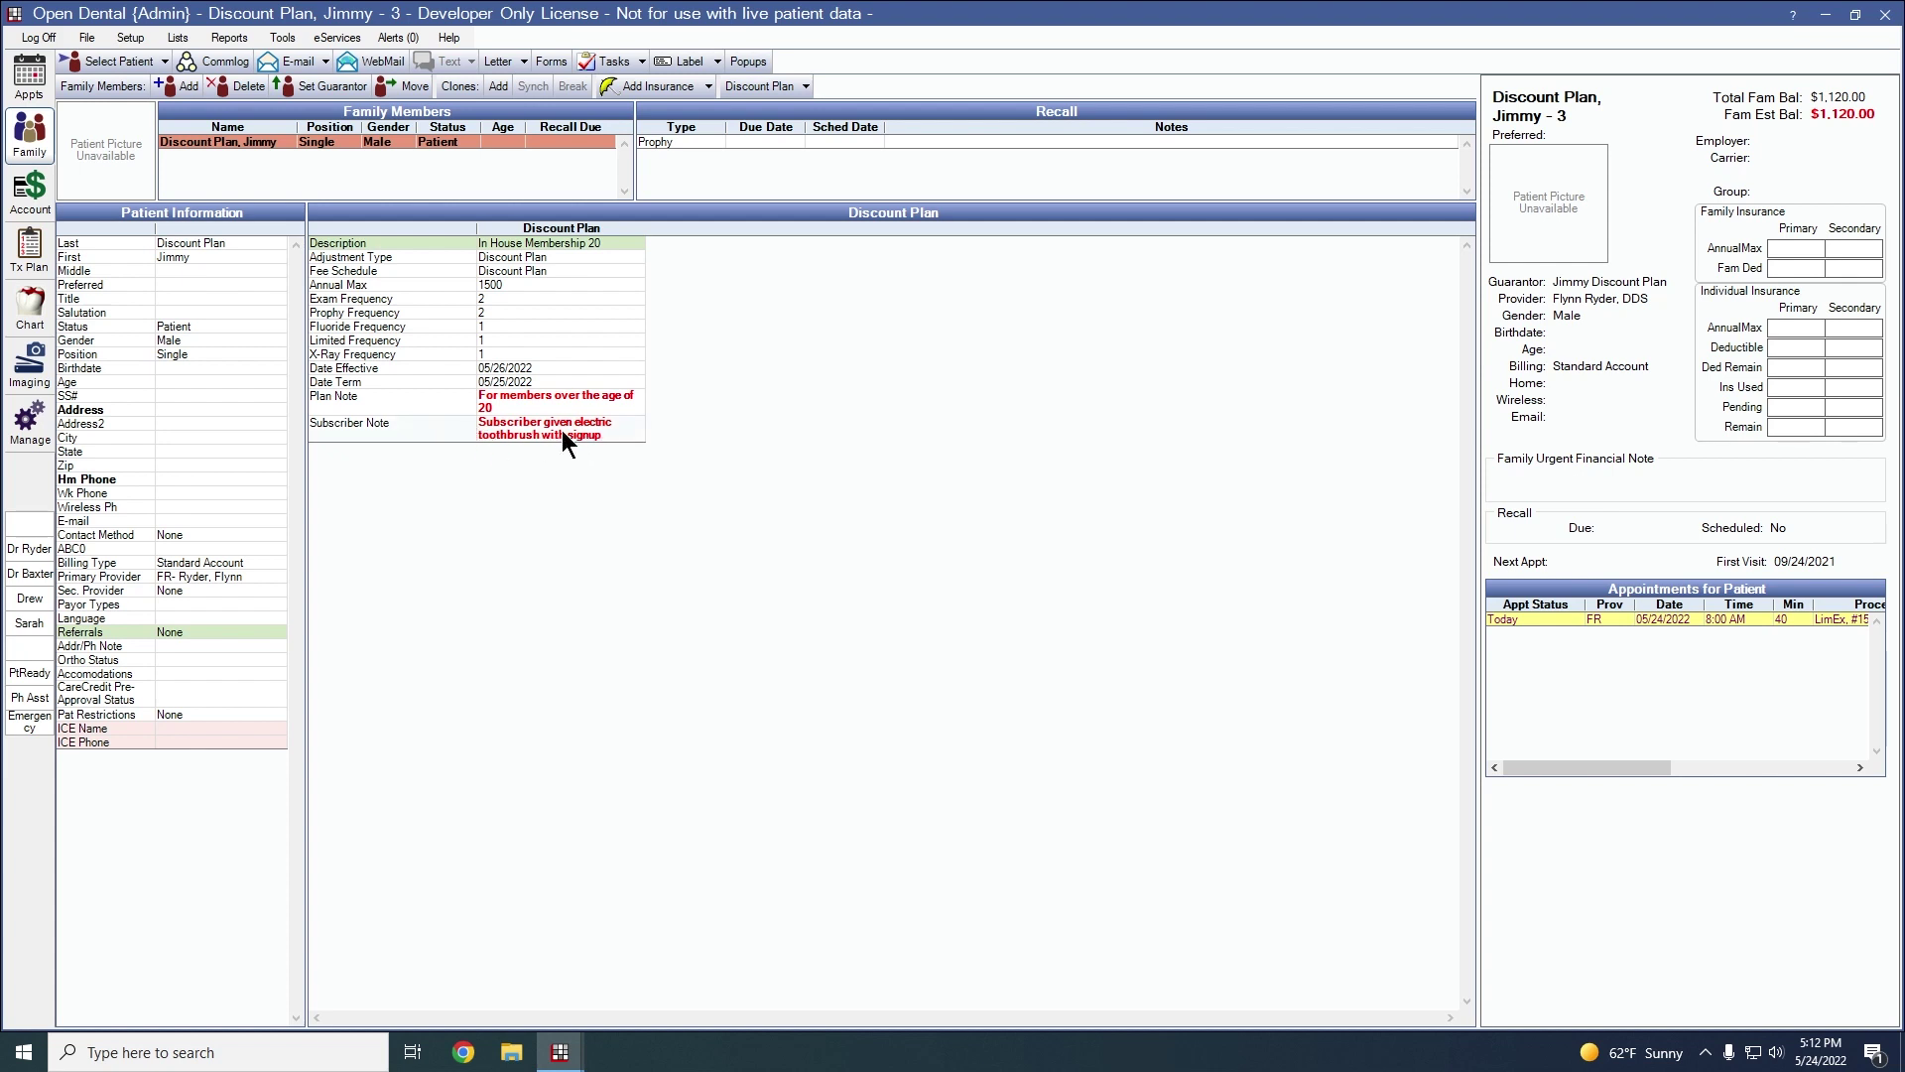
# - Drop the In House Membership 20 plan and save its subscriber note to Commlog
pyautogui.doubleClick(582, 363)
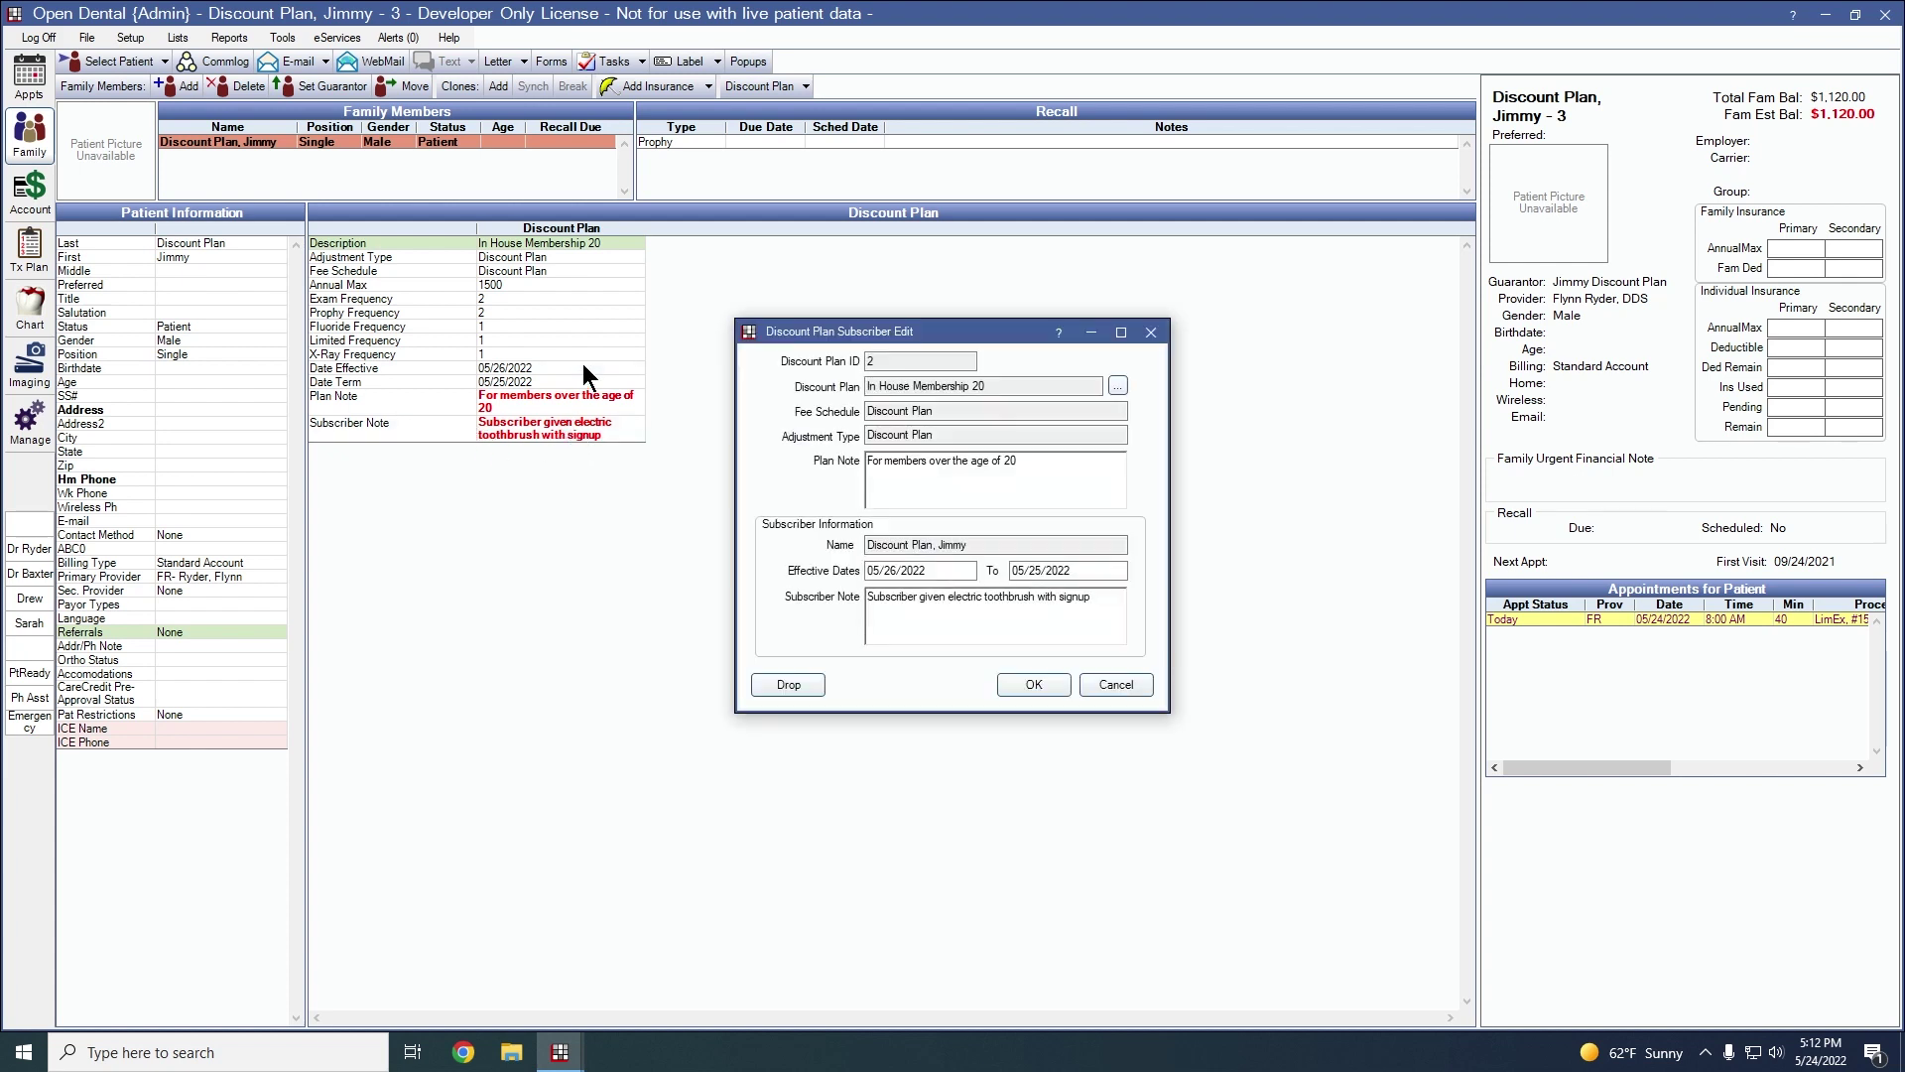
pyautogui.click(790, 687)
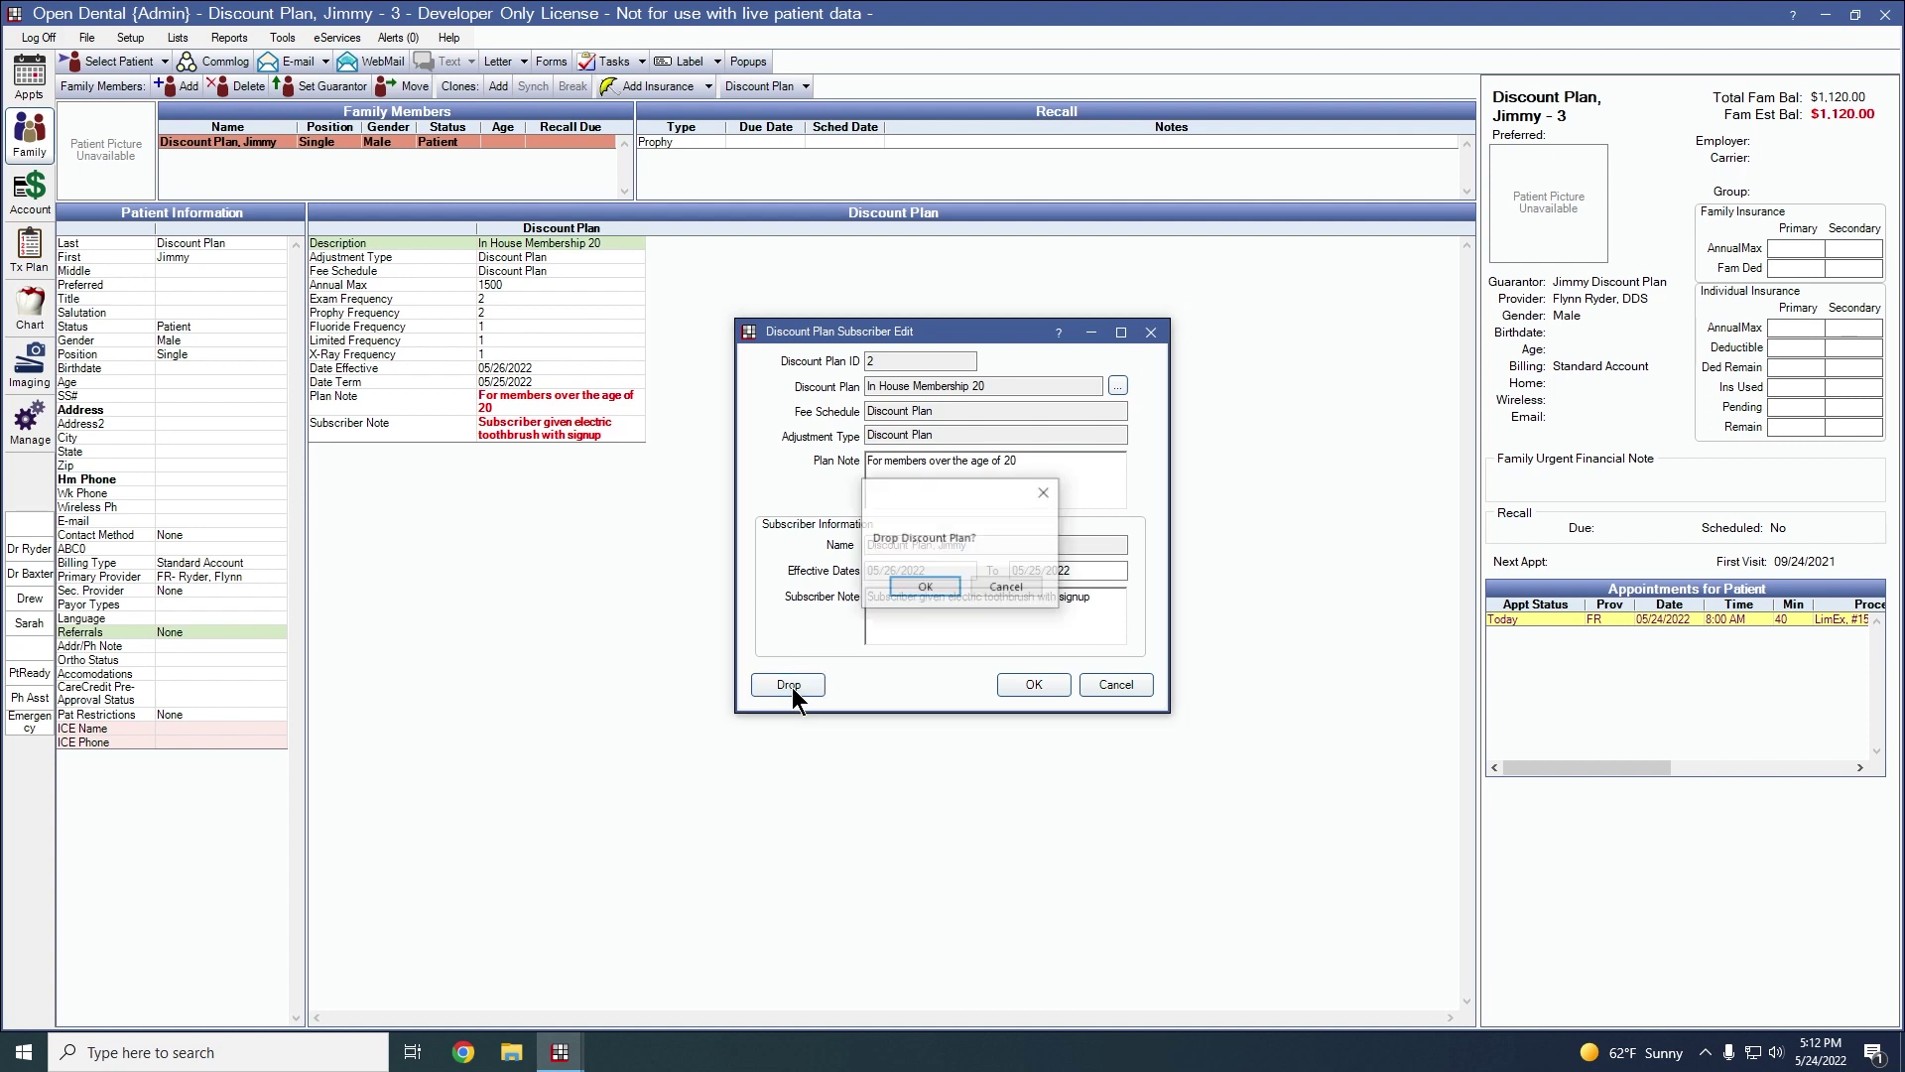
pyautogui.click(927, 586)
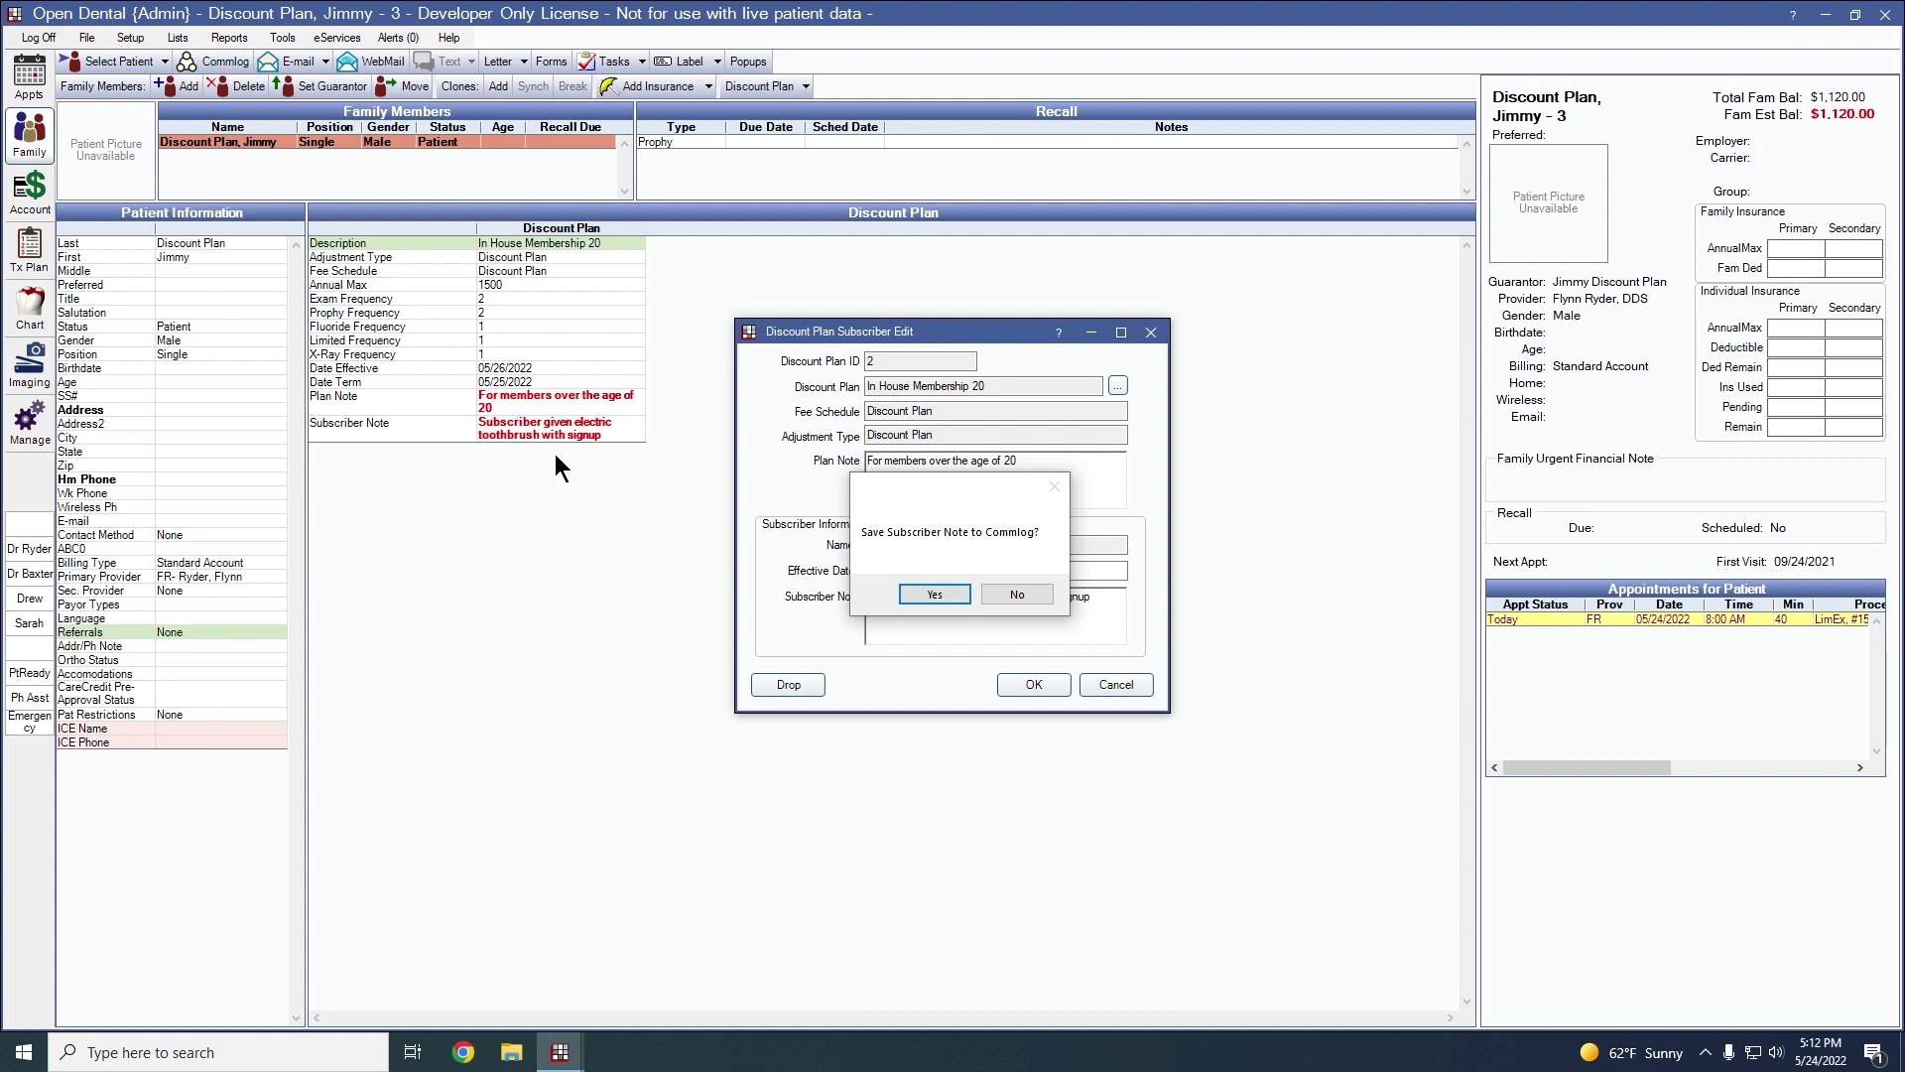
pyautogui.click(933, 595)
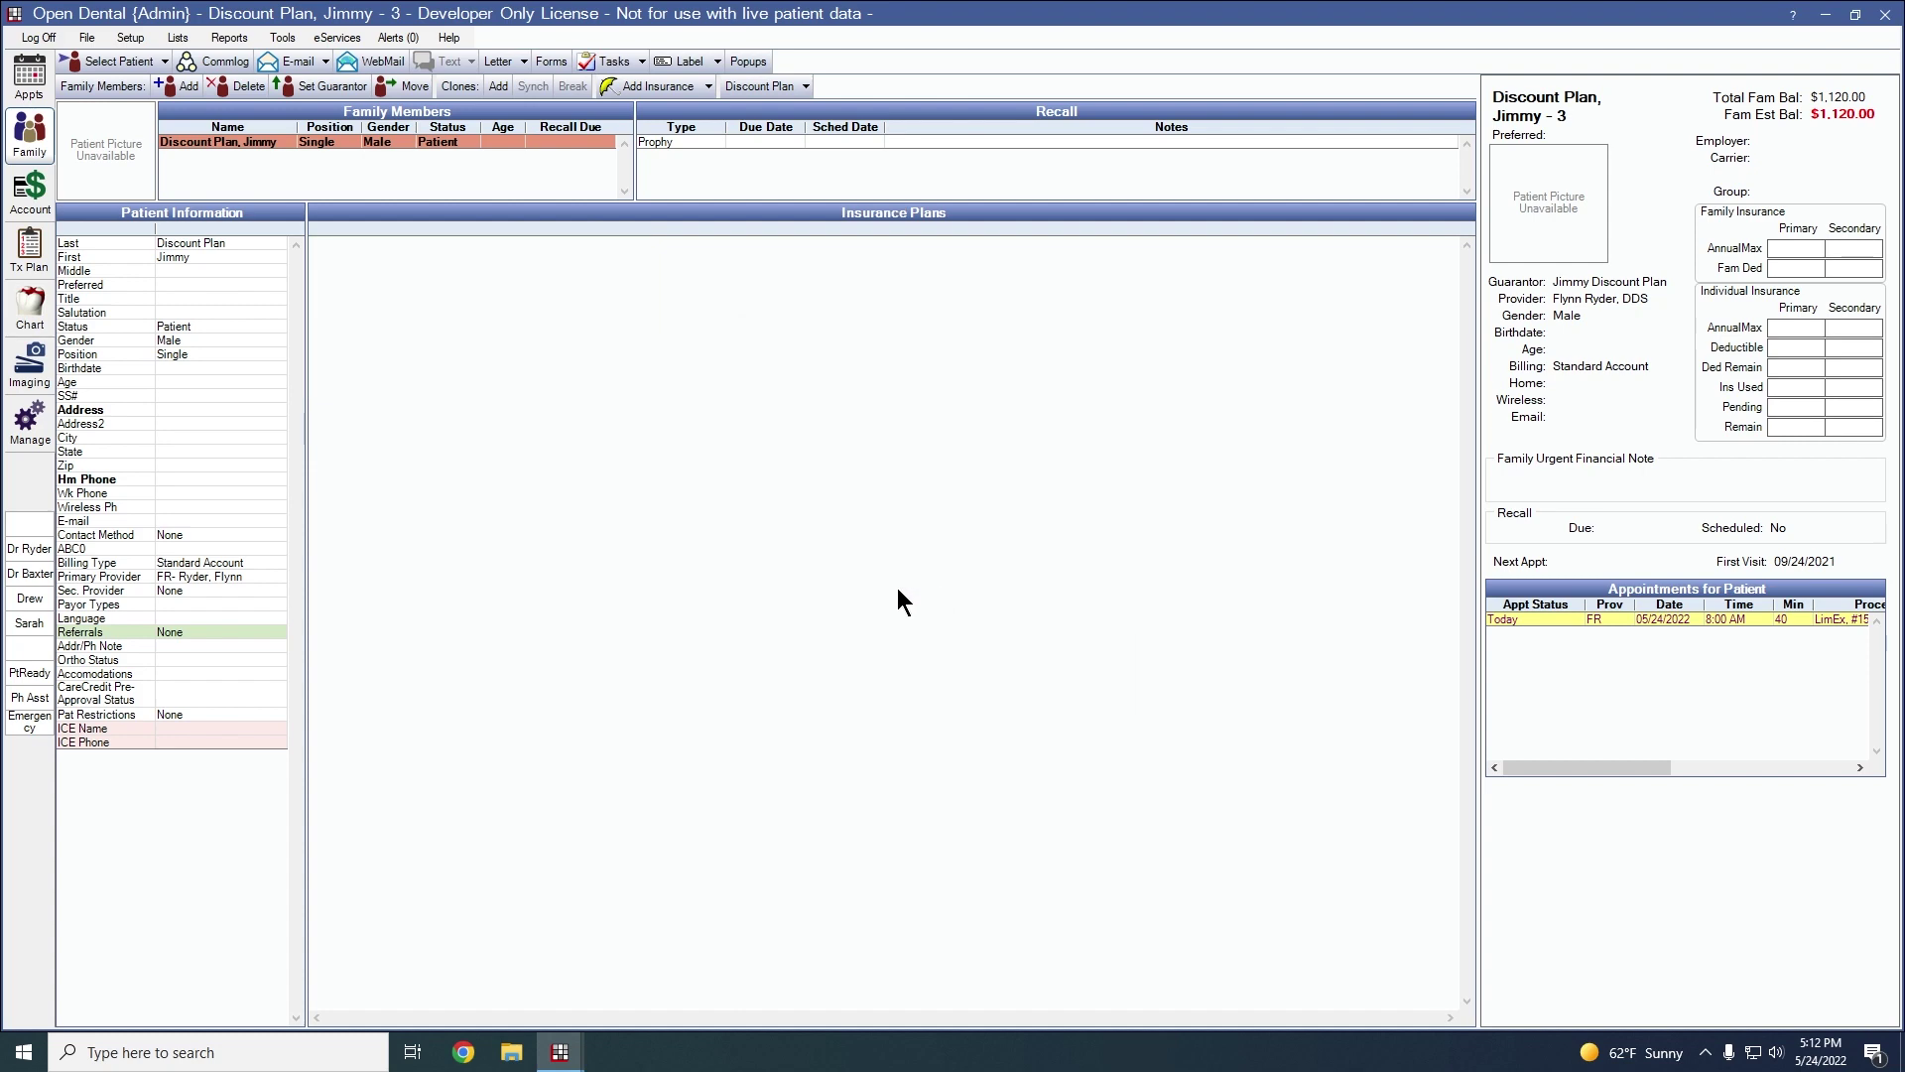
pyautogui.click(28, 201)
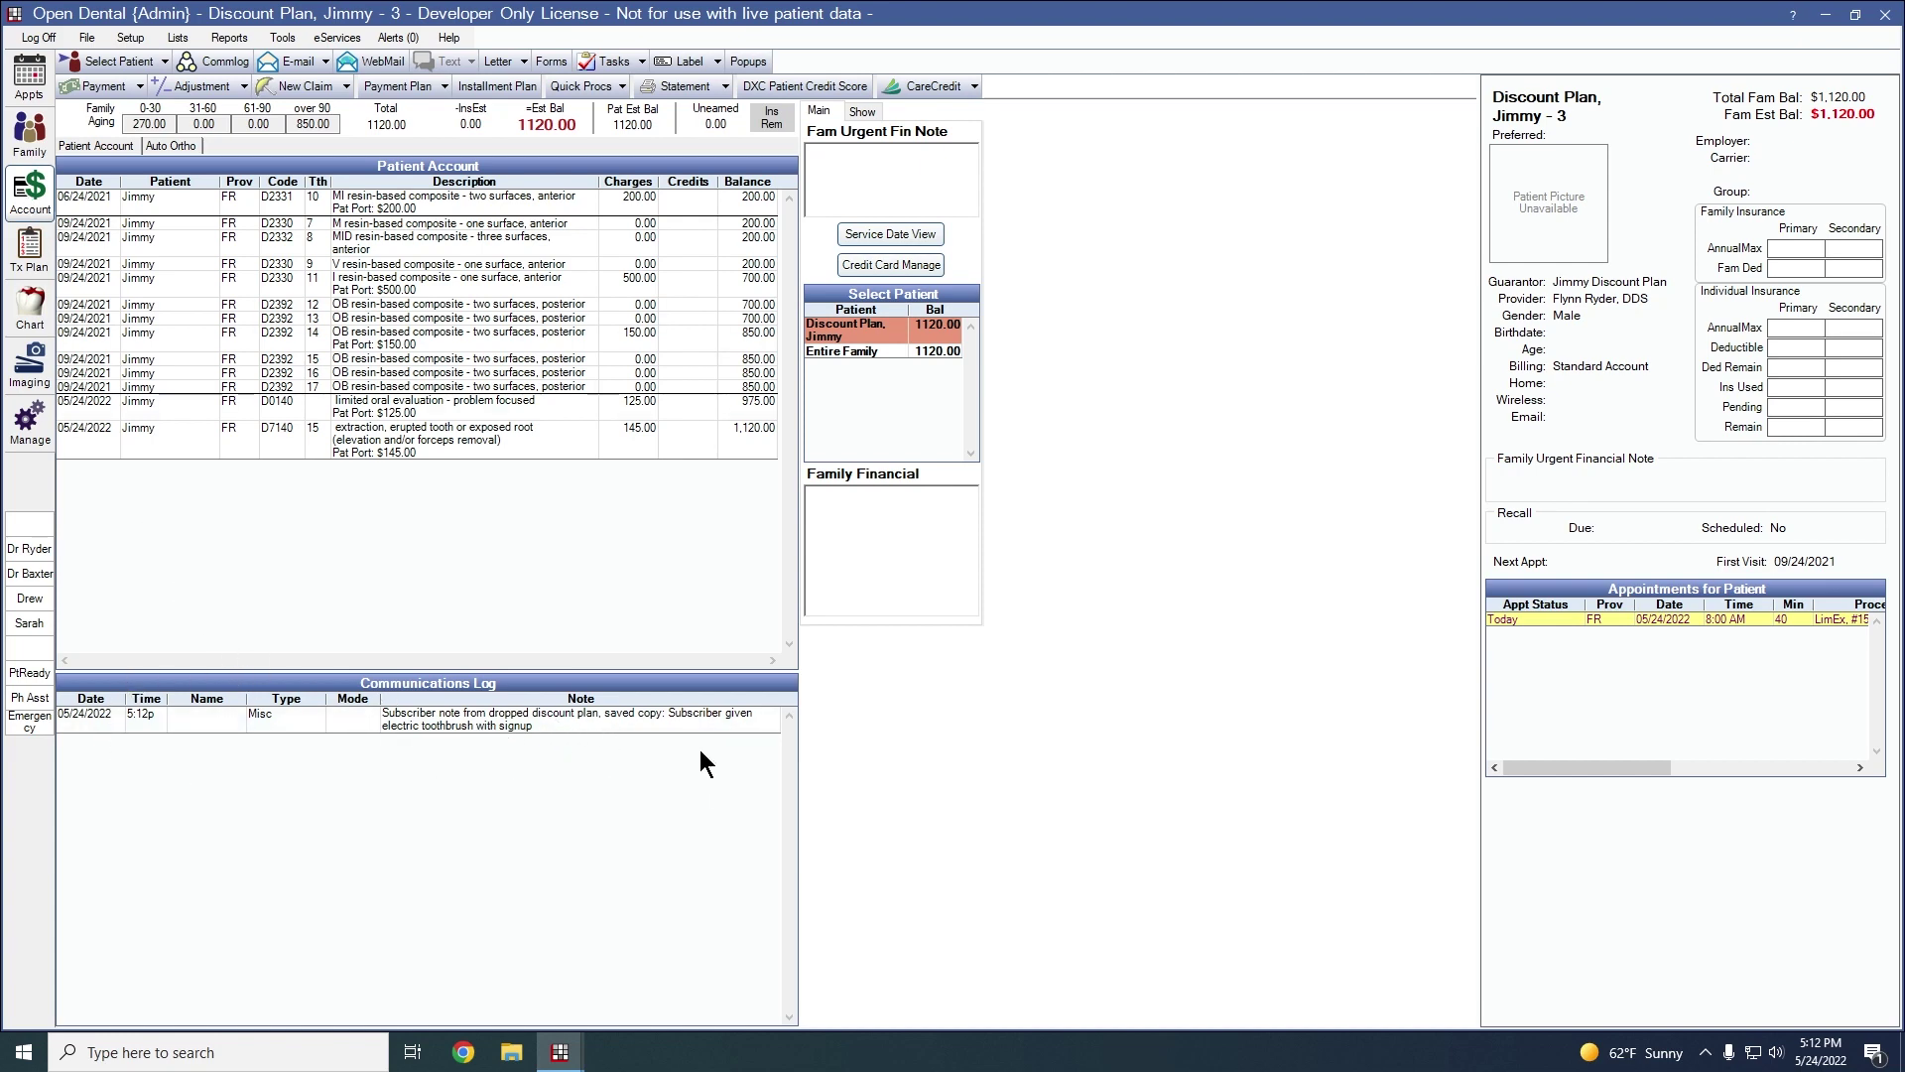
pyautogui.click(44, 310)
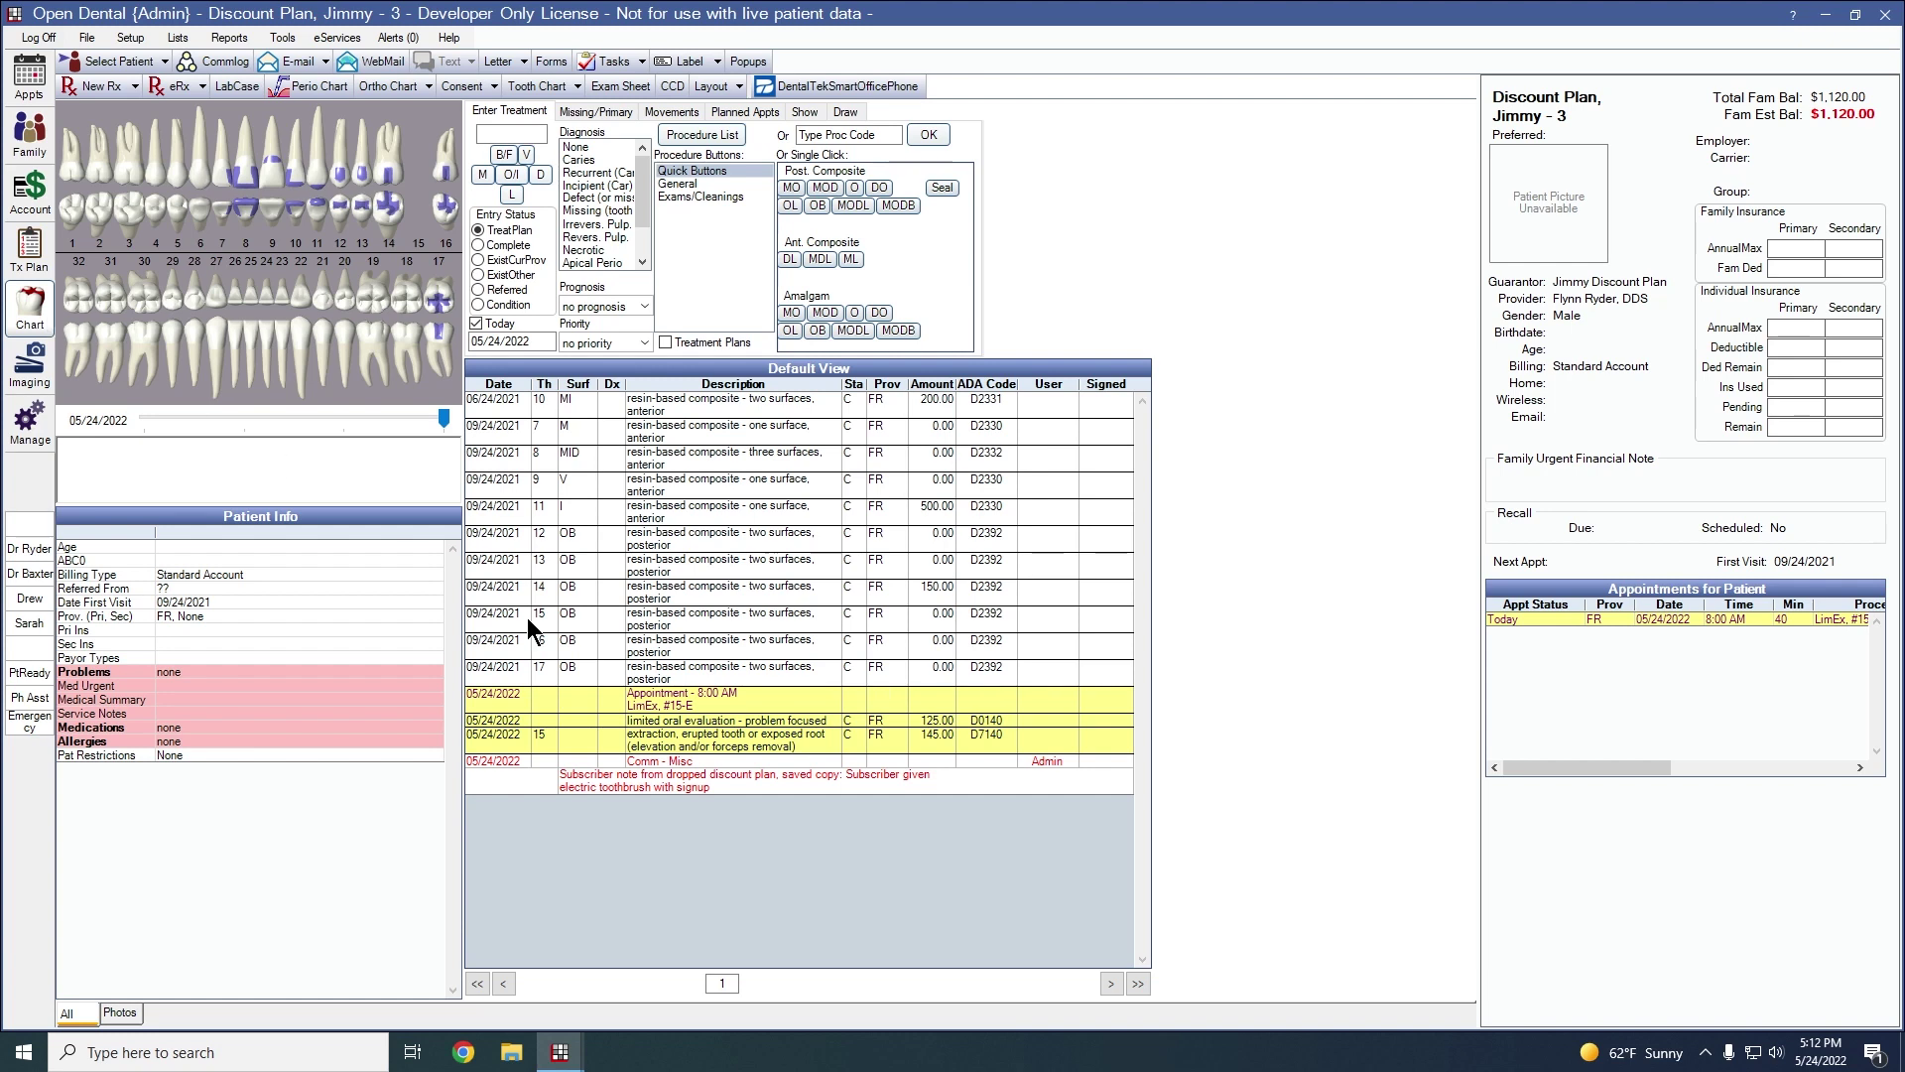
pyautogui.click(663, 774)
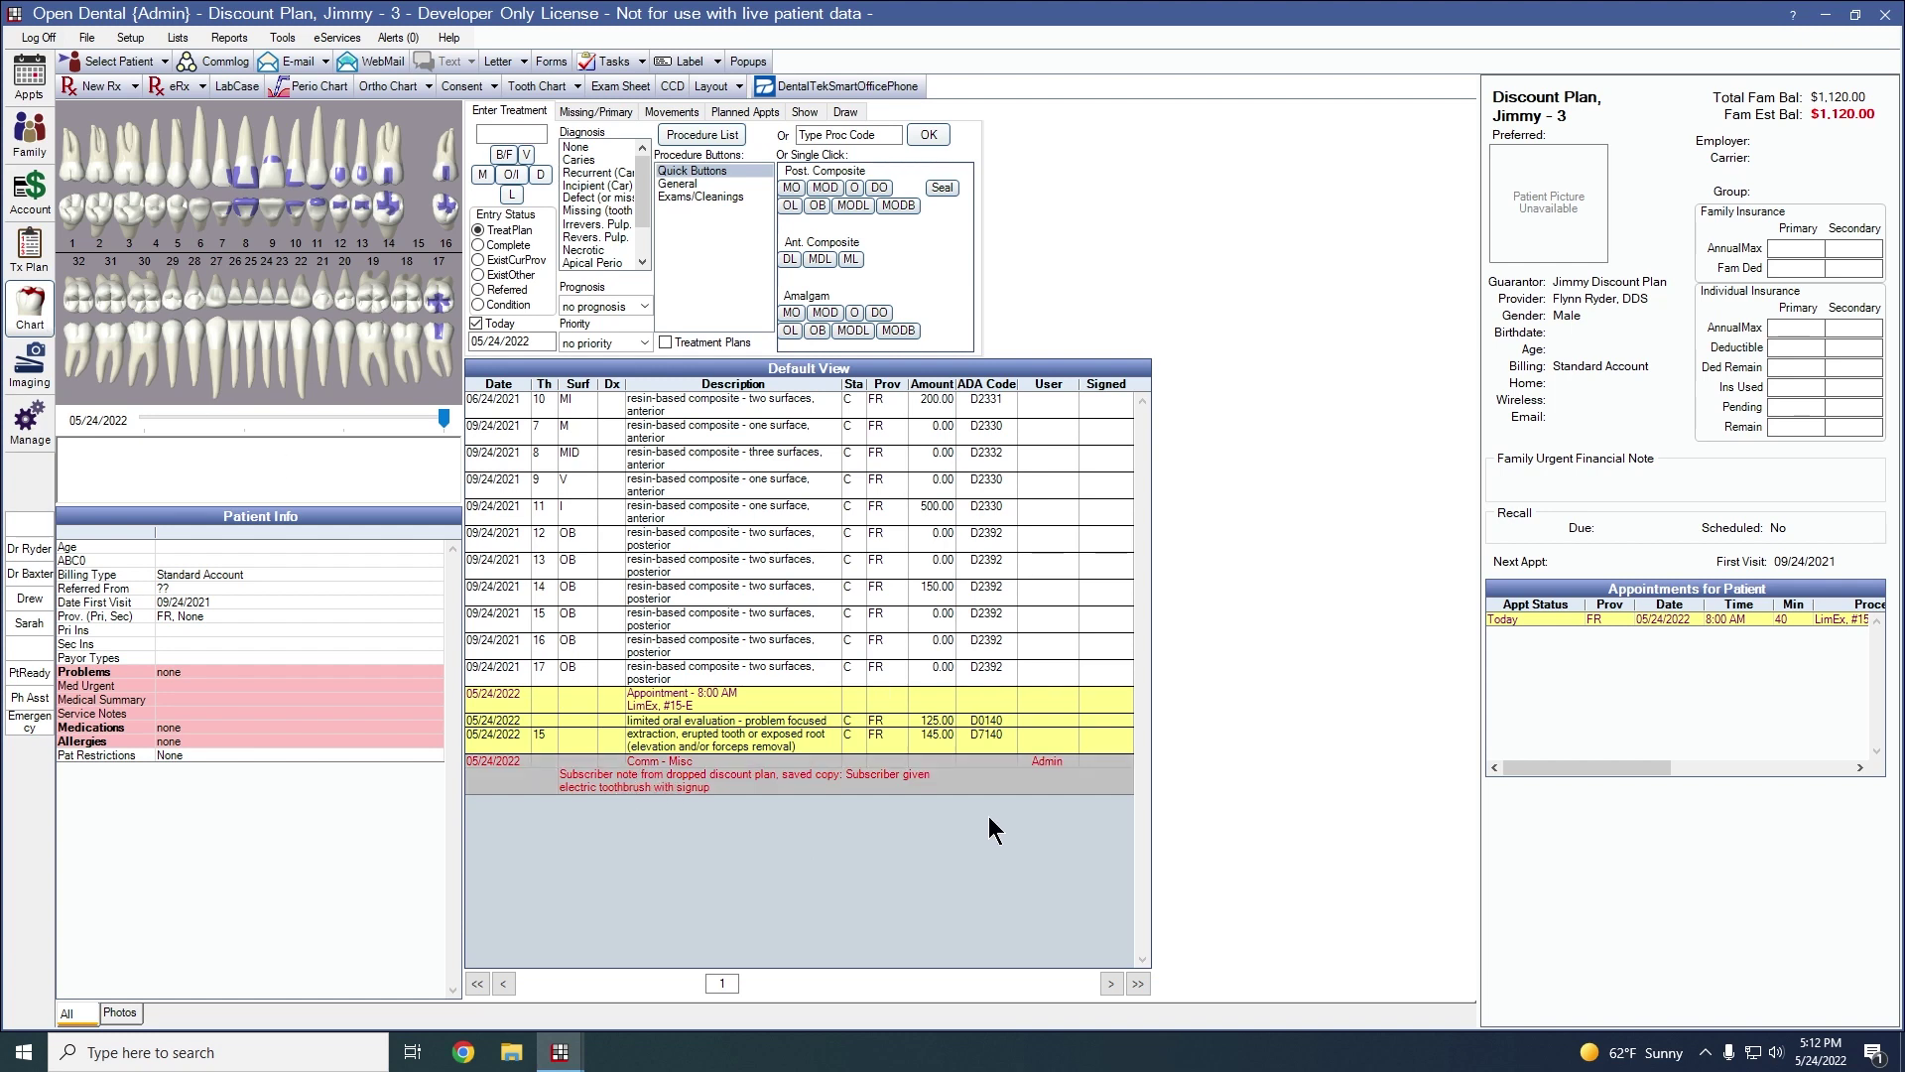
pyautogui.click(29, 87)
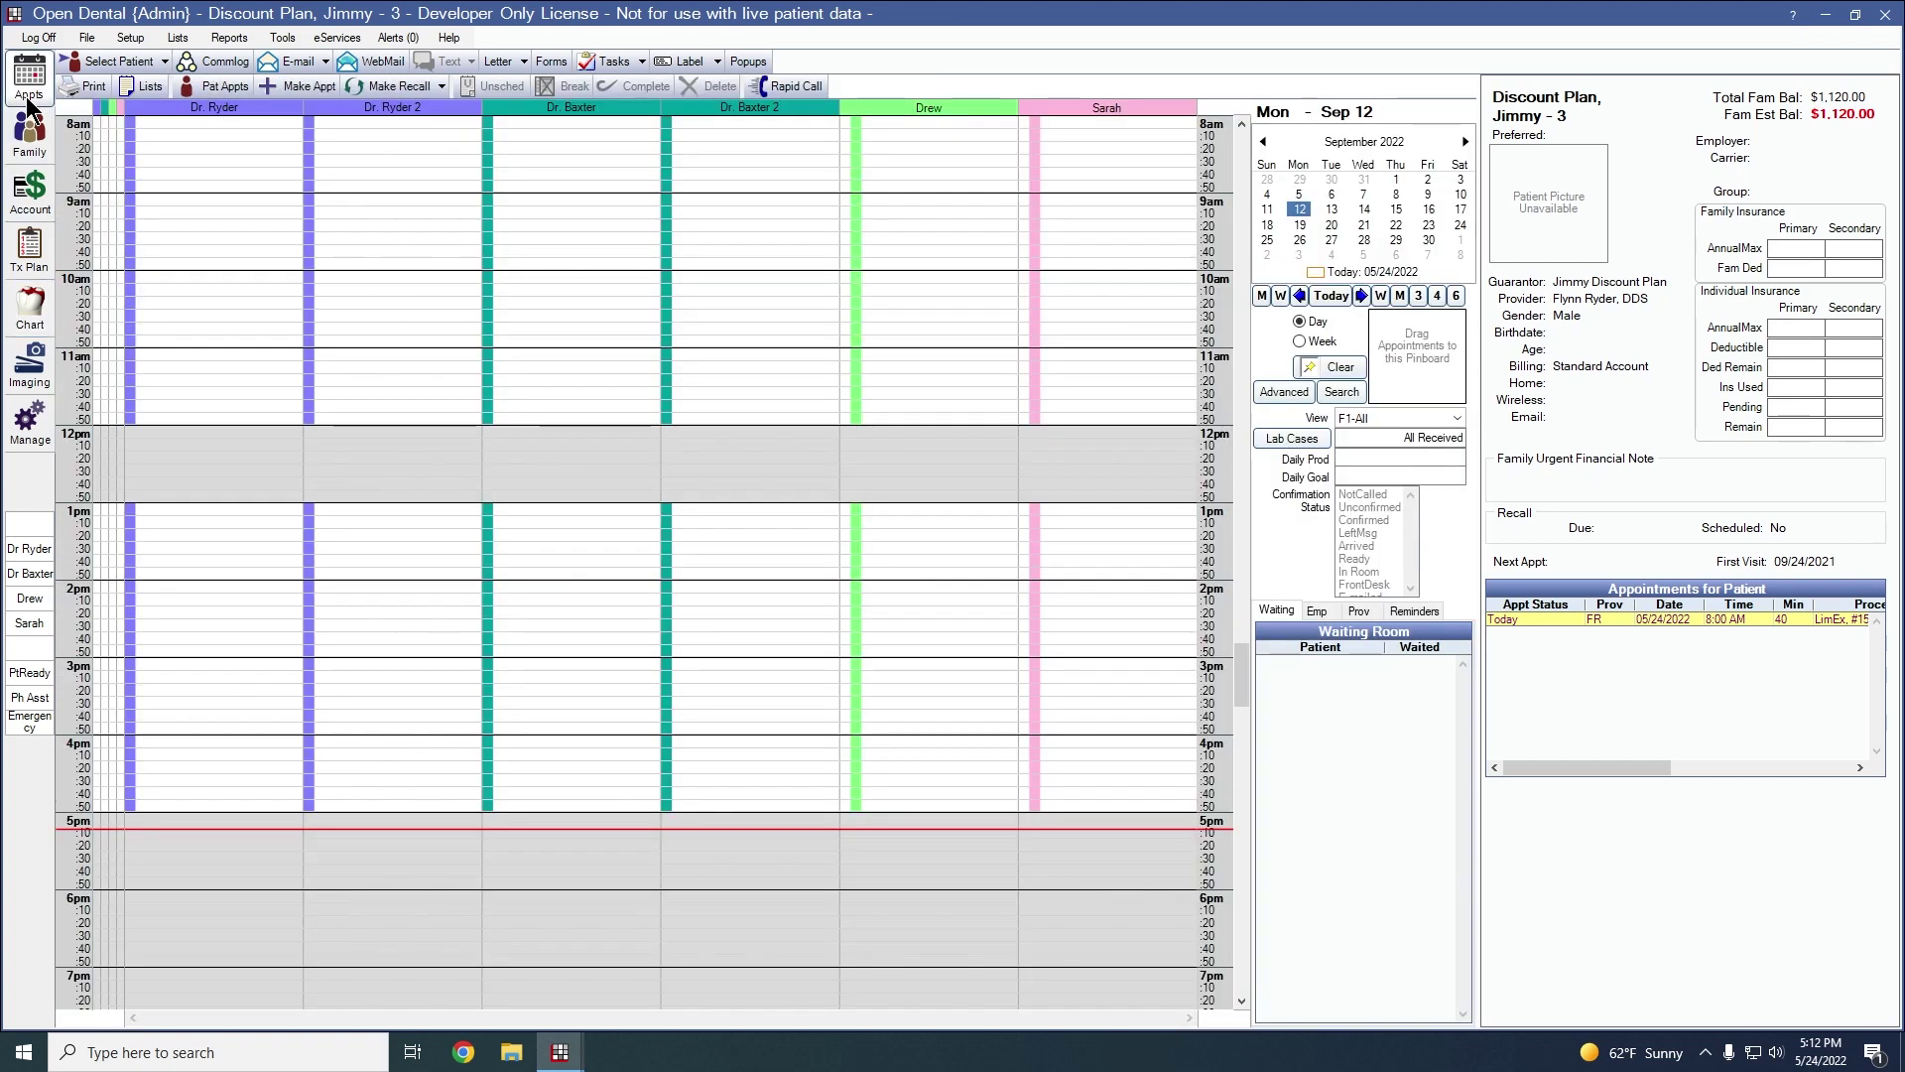
pyautogui.click(217, 87)
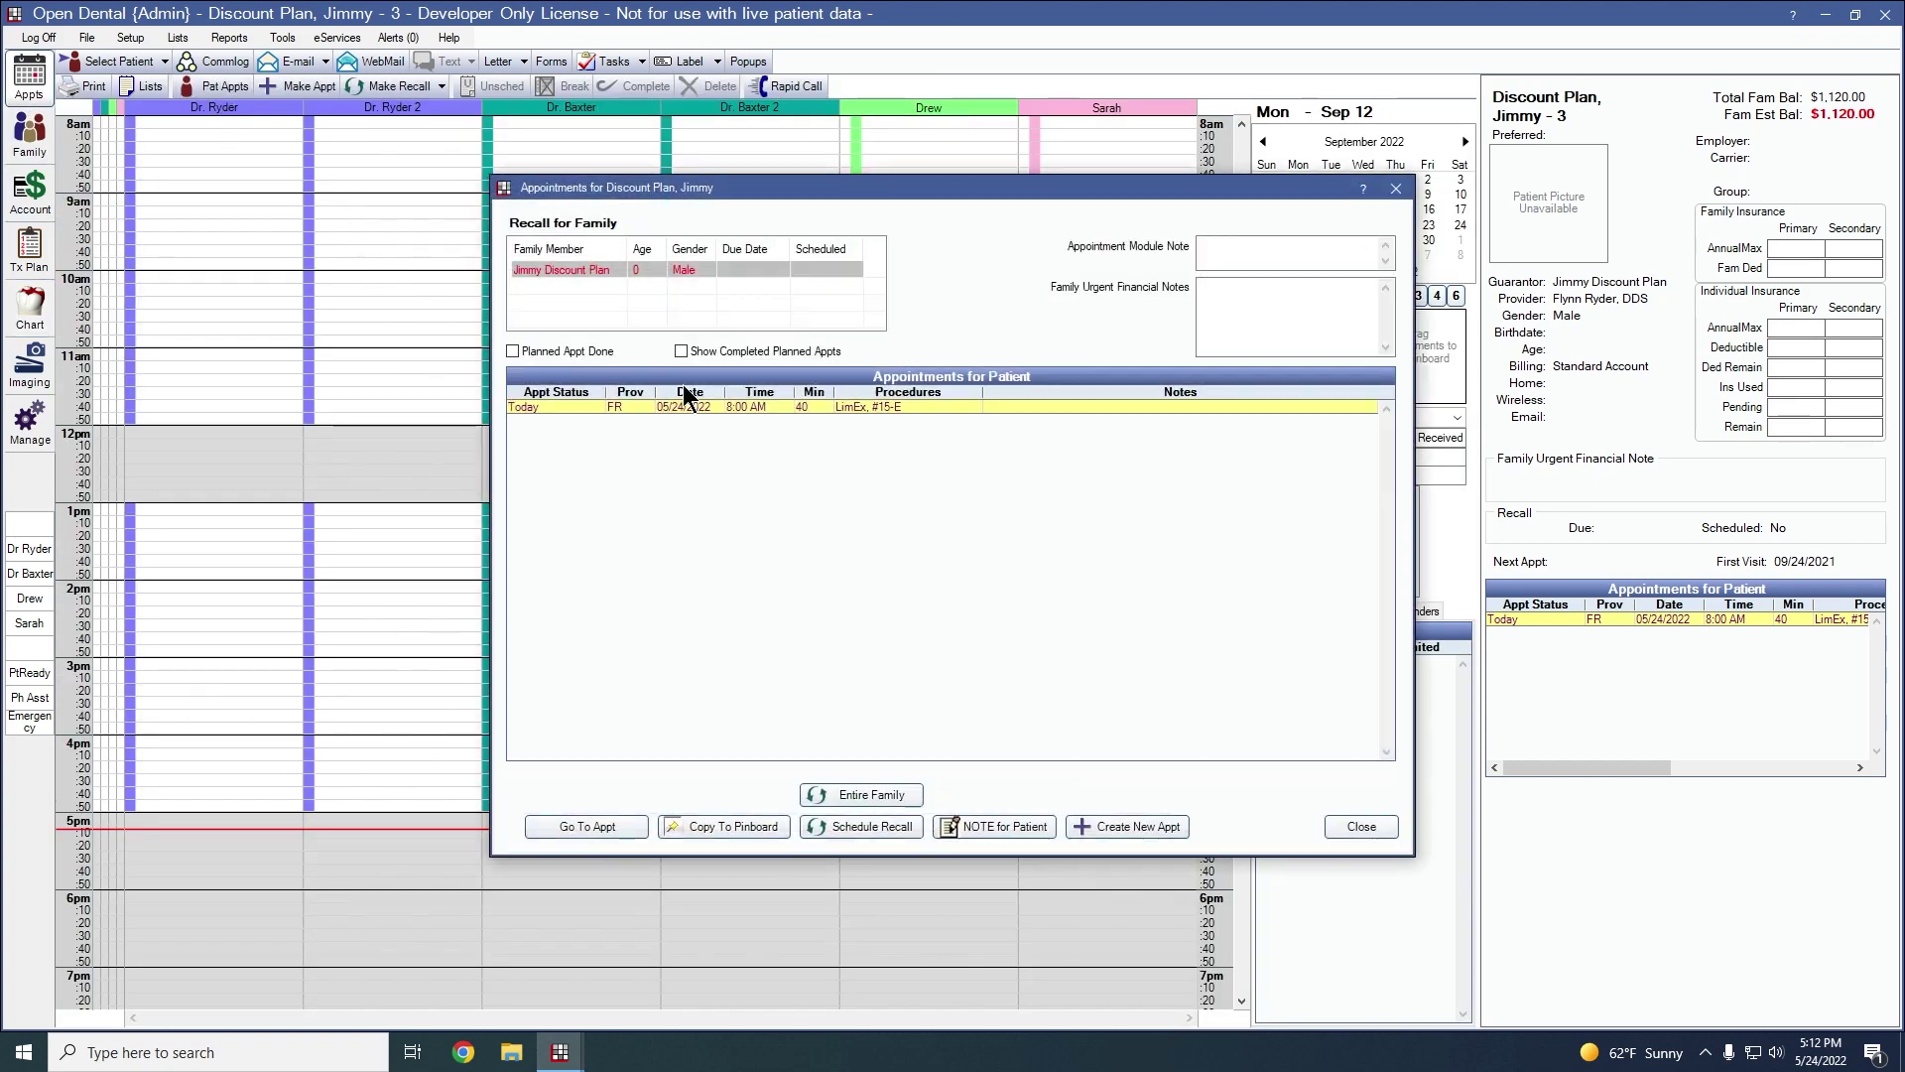
pyautogui.doubleClick(722, 409)
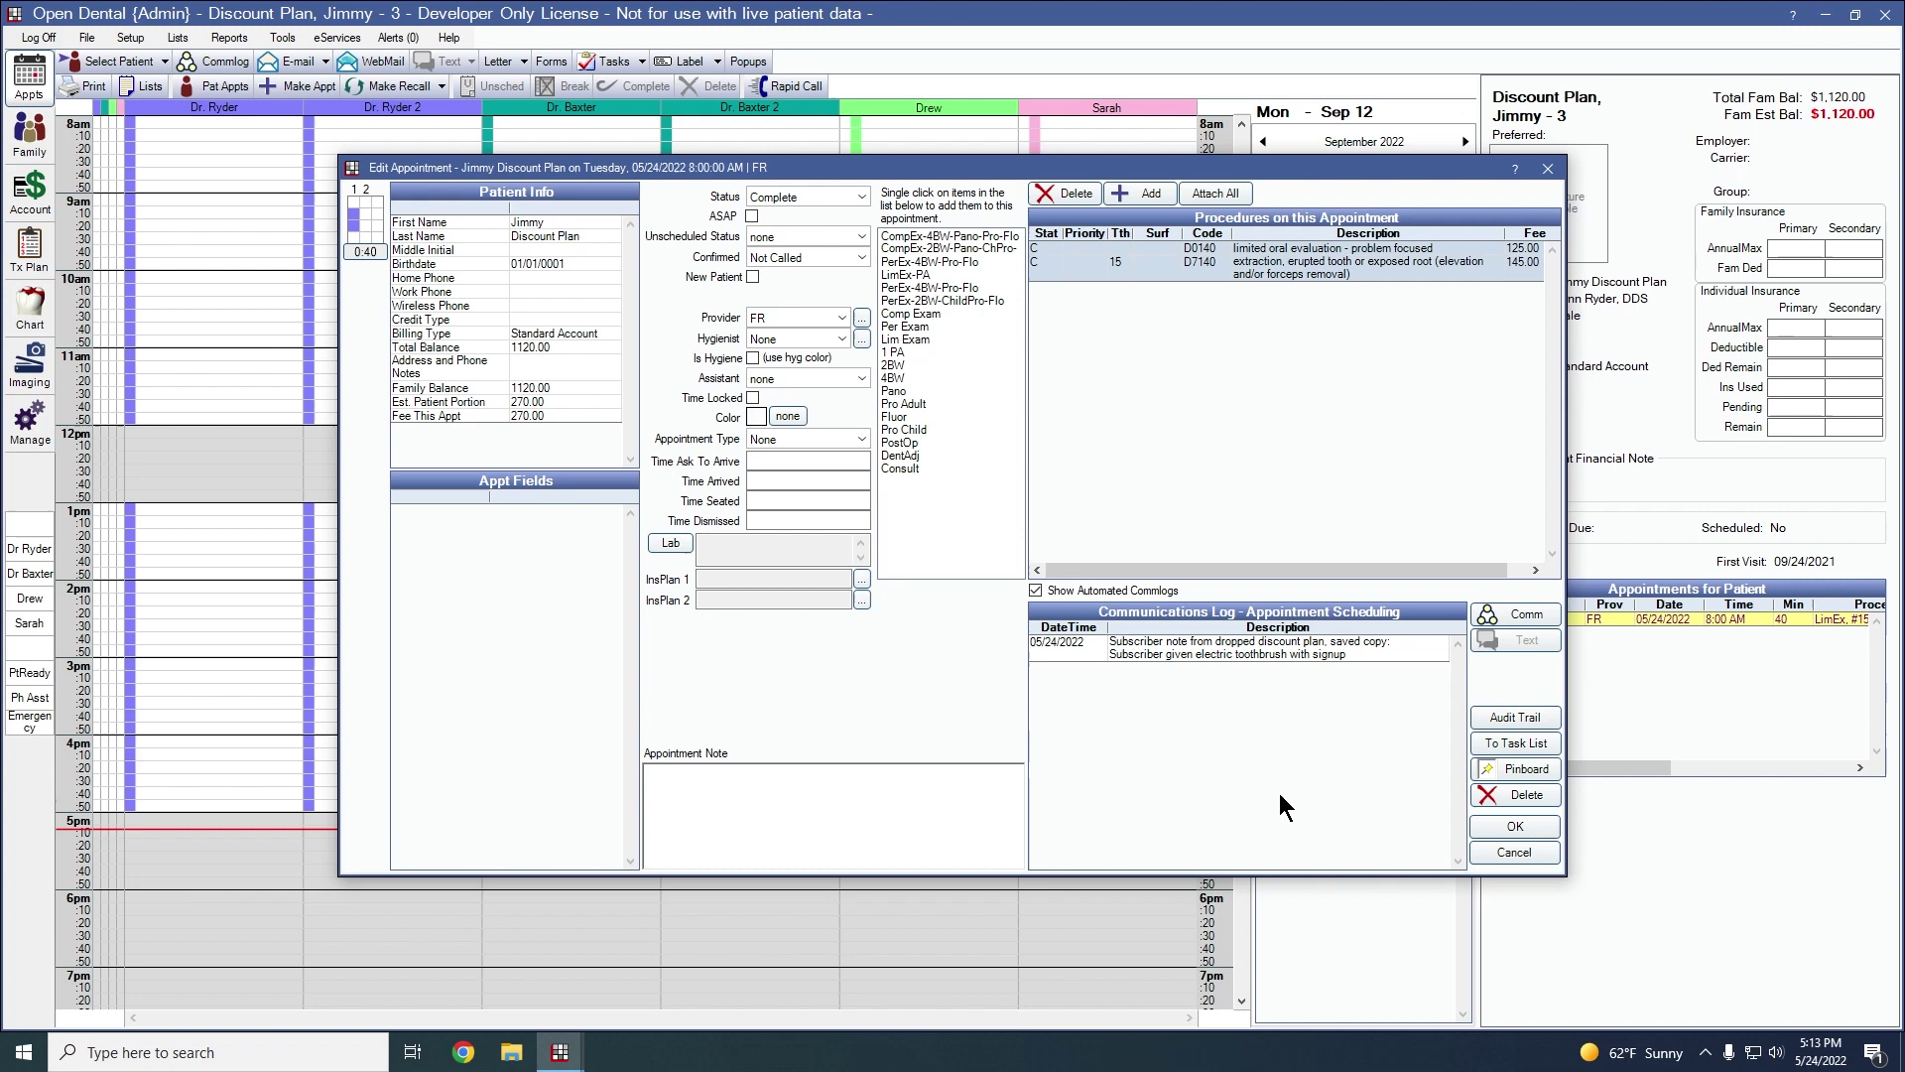
pyautogui.click(1513, 852)
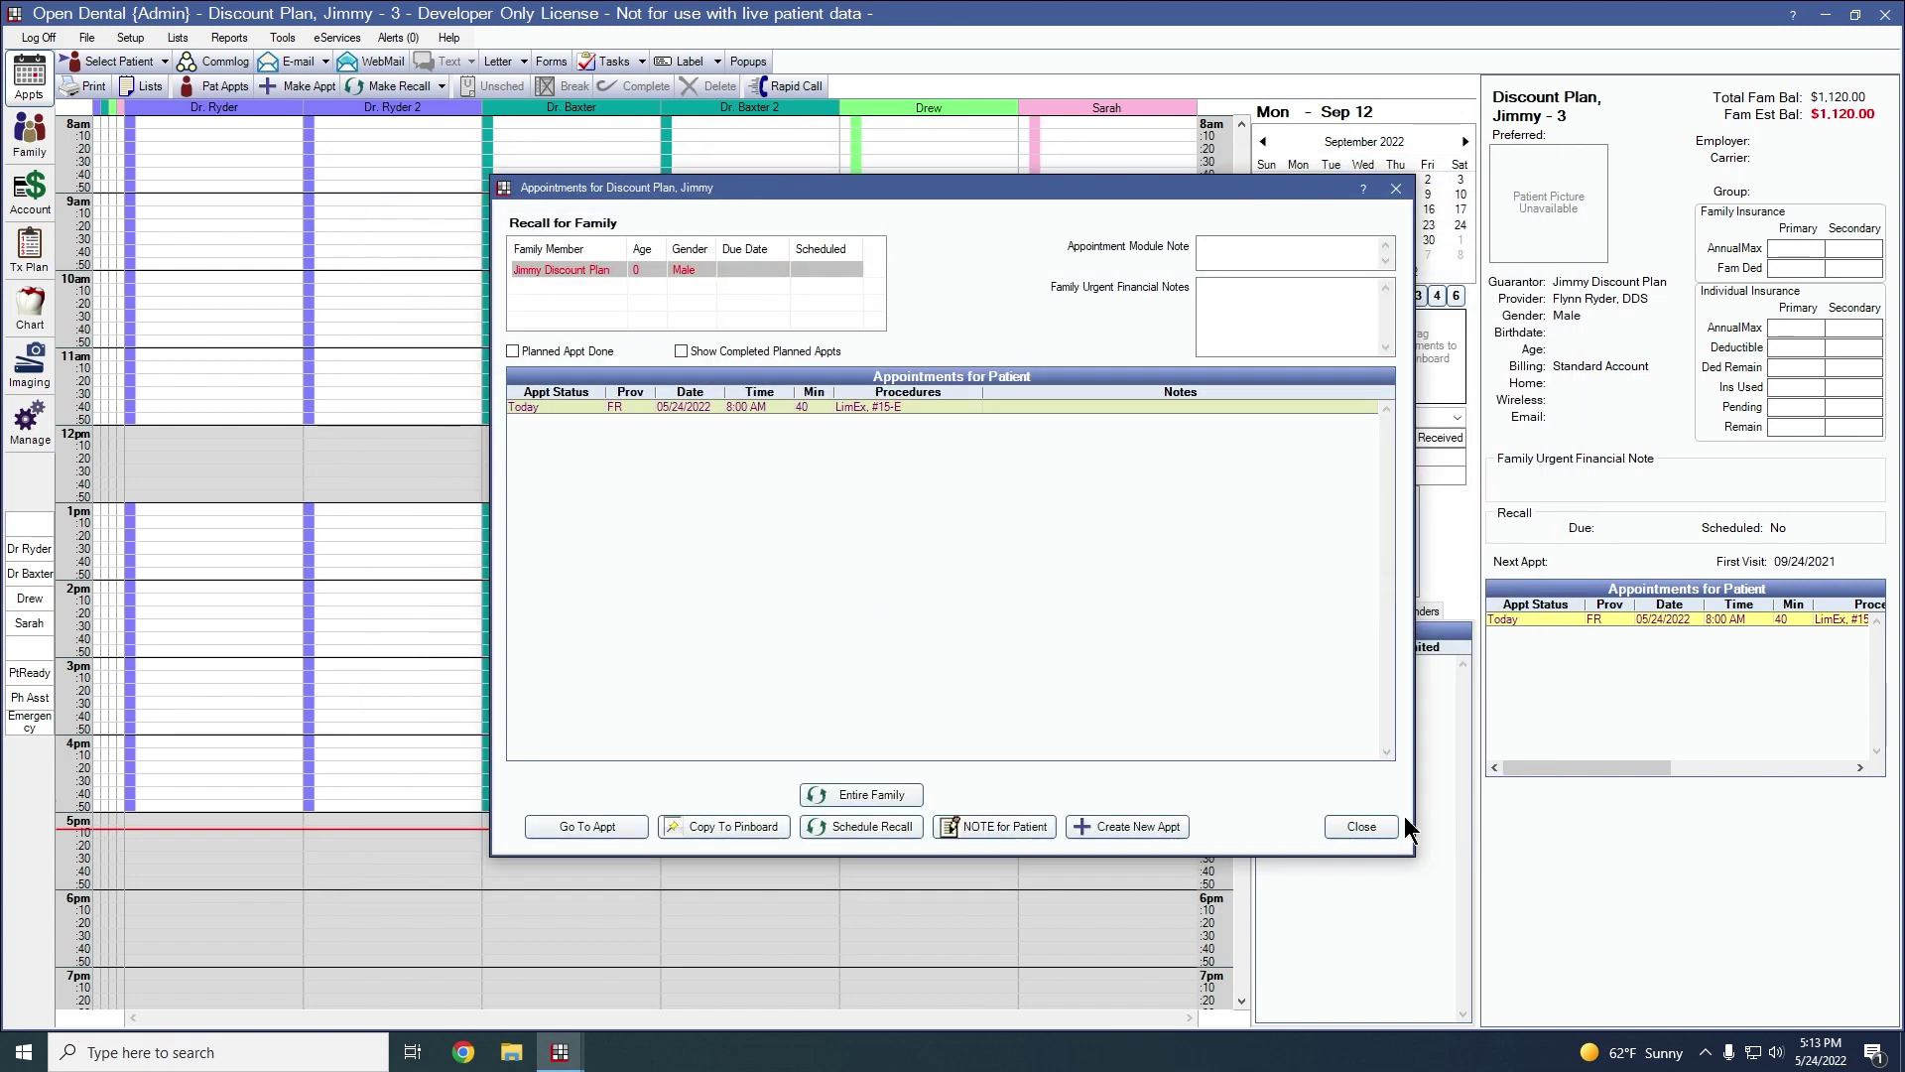
pyautogui.click(1369, 820)
pyautogui.click(29, 189)
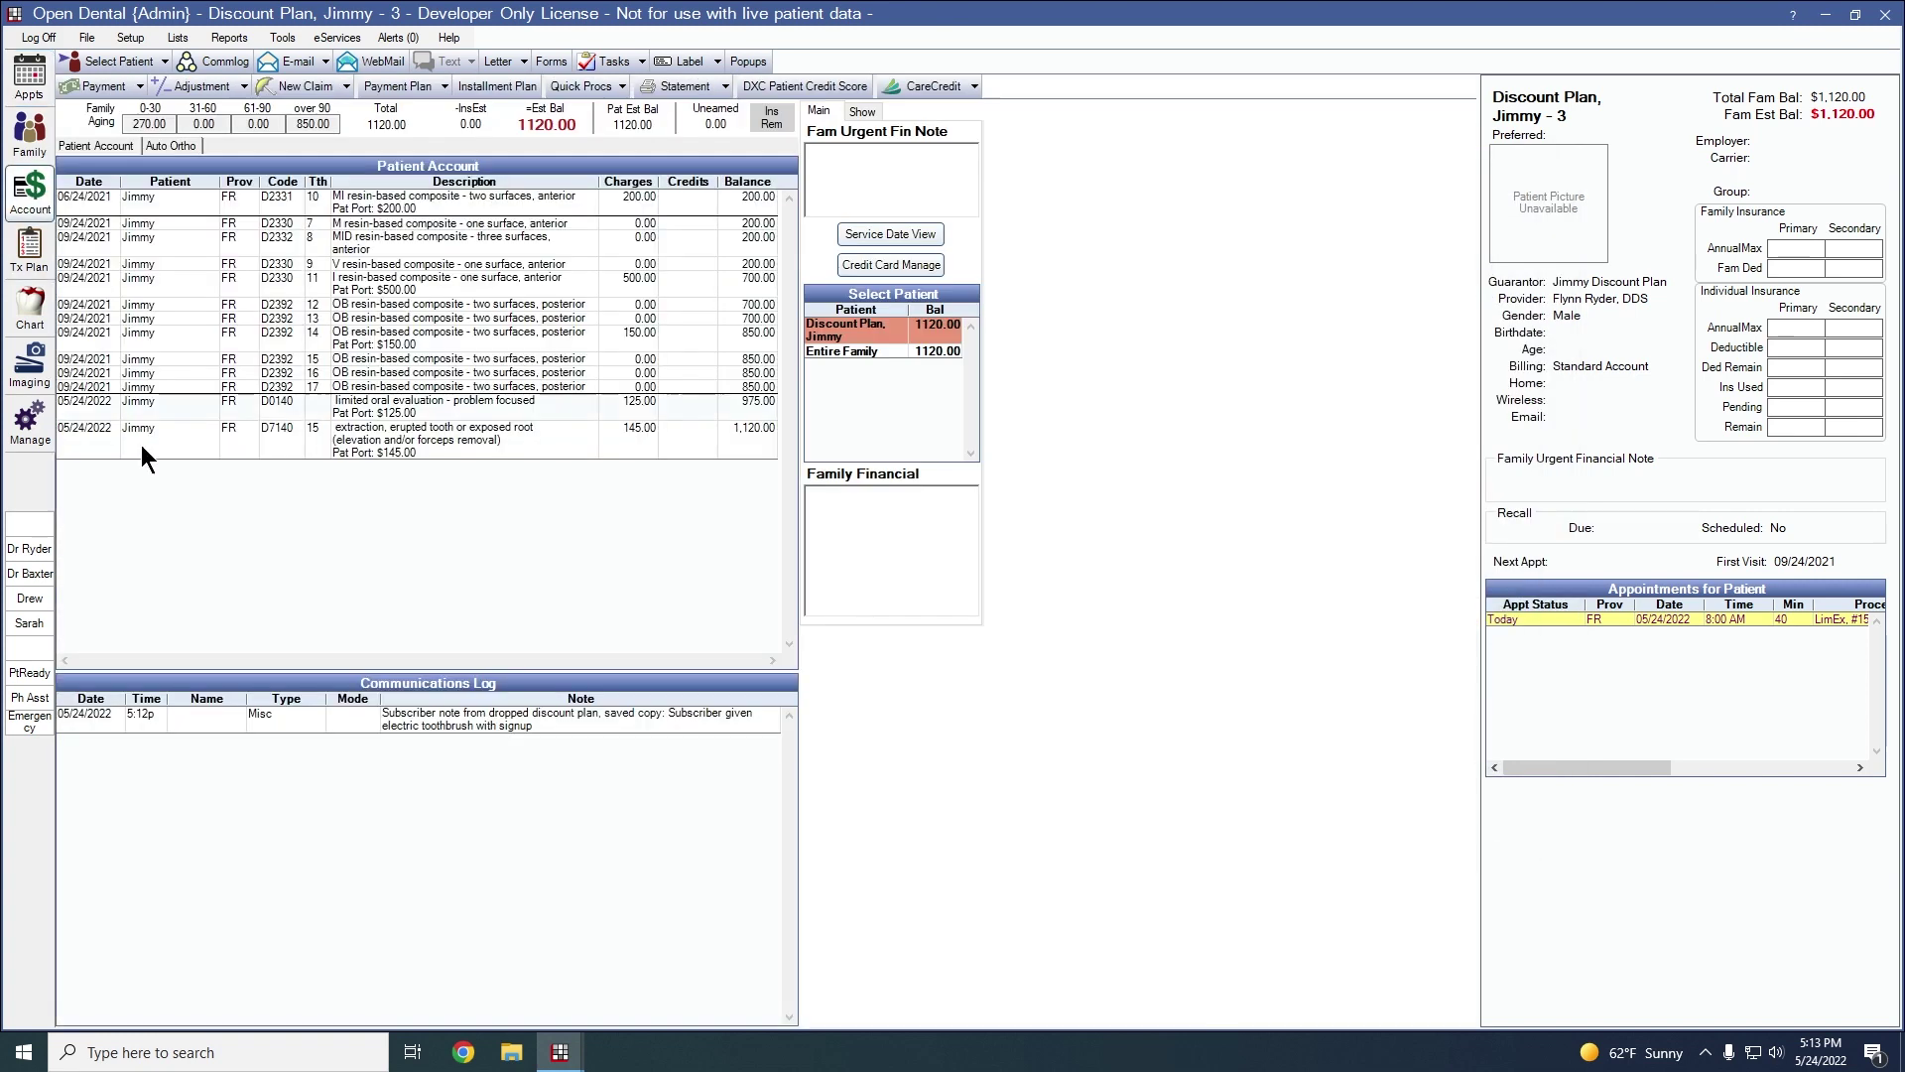
pyautogui.click(408, 722)
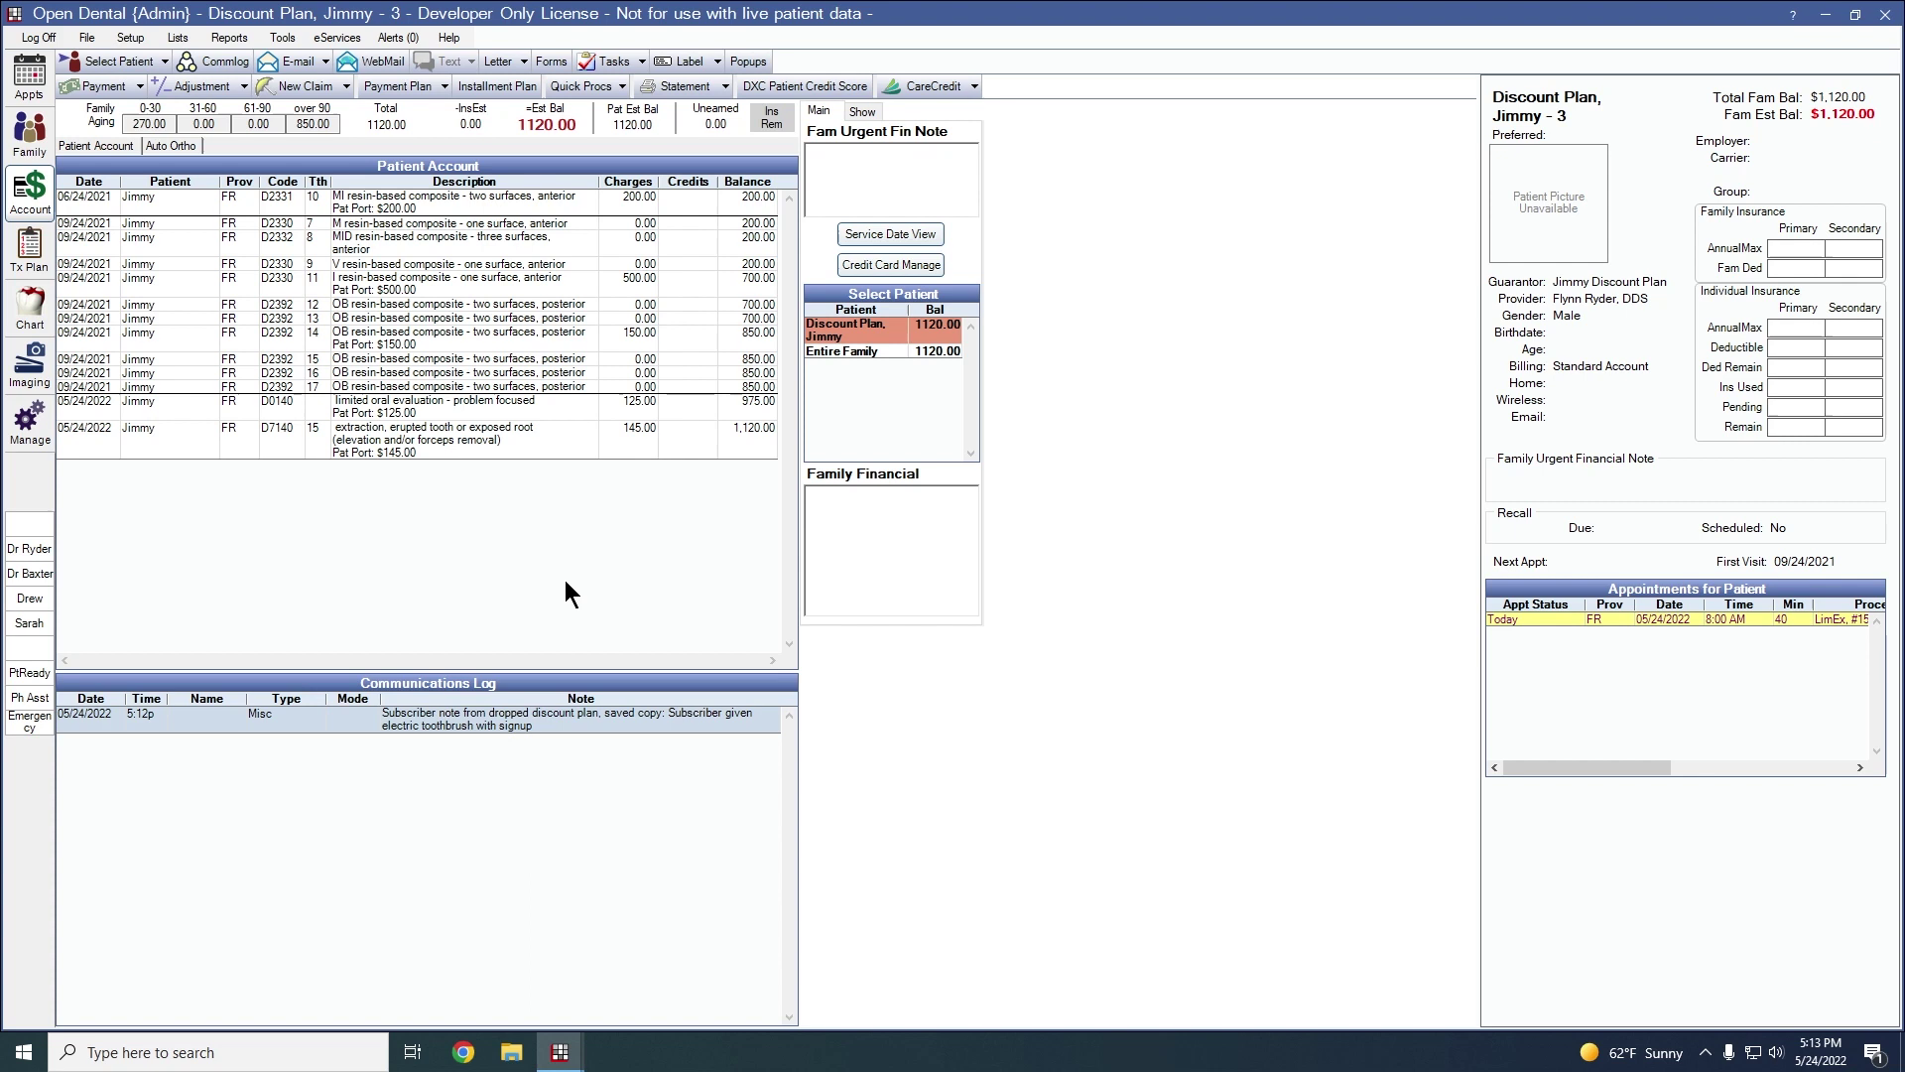
# - Run the Patients over 18 query from User Query Favorites
pyautogui.click(229, 37)
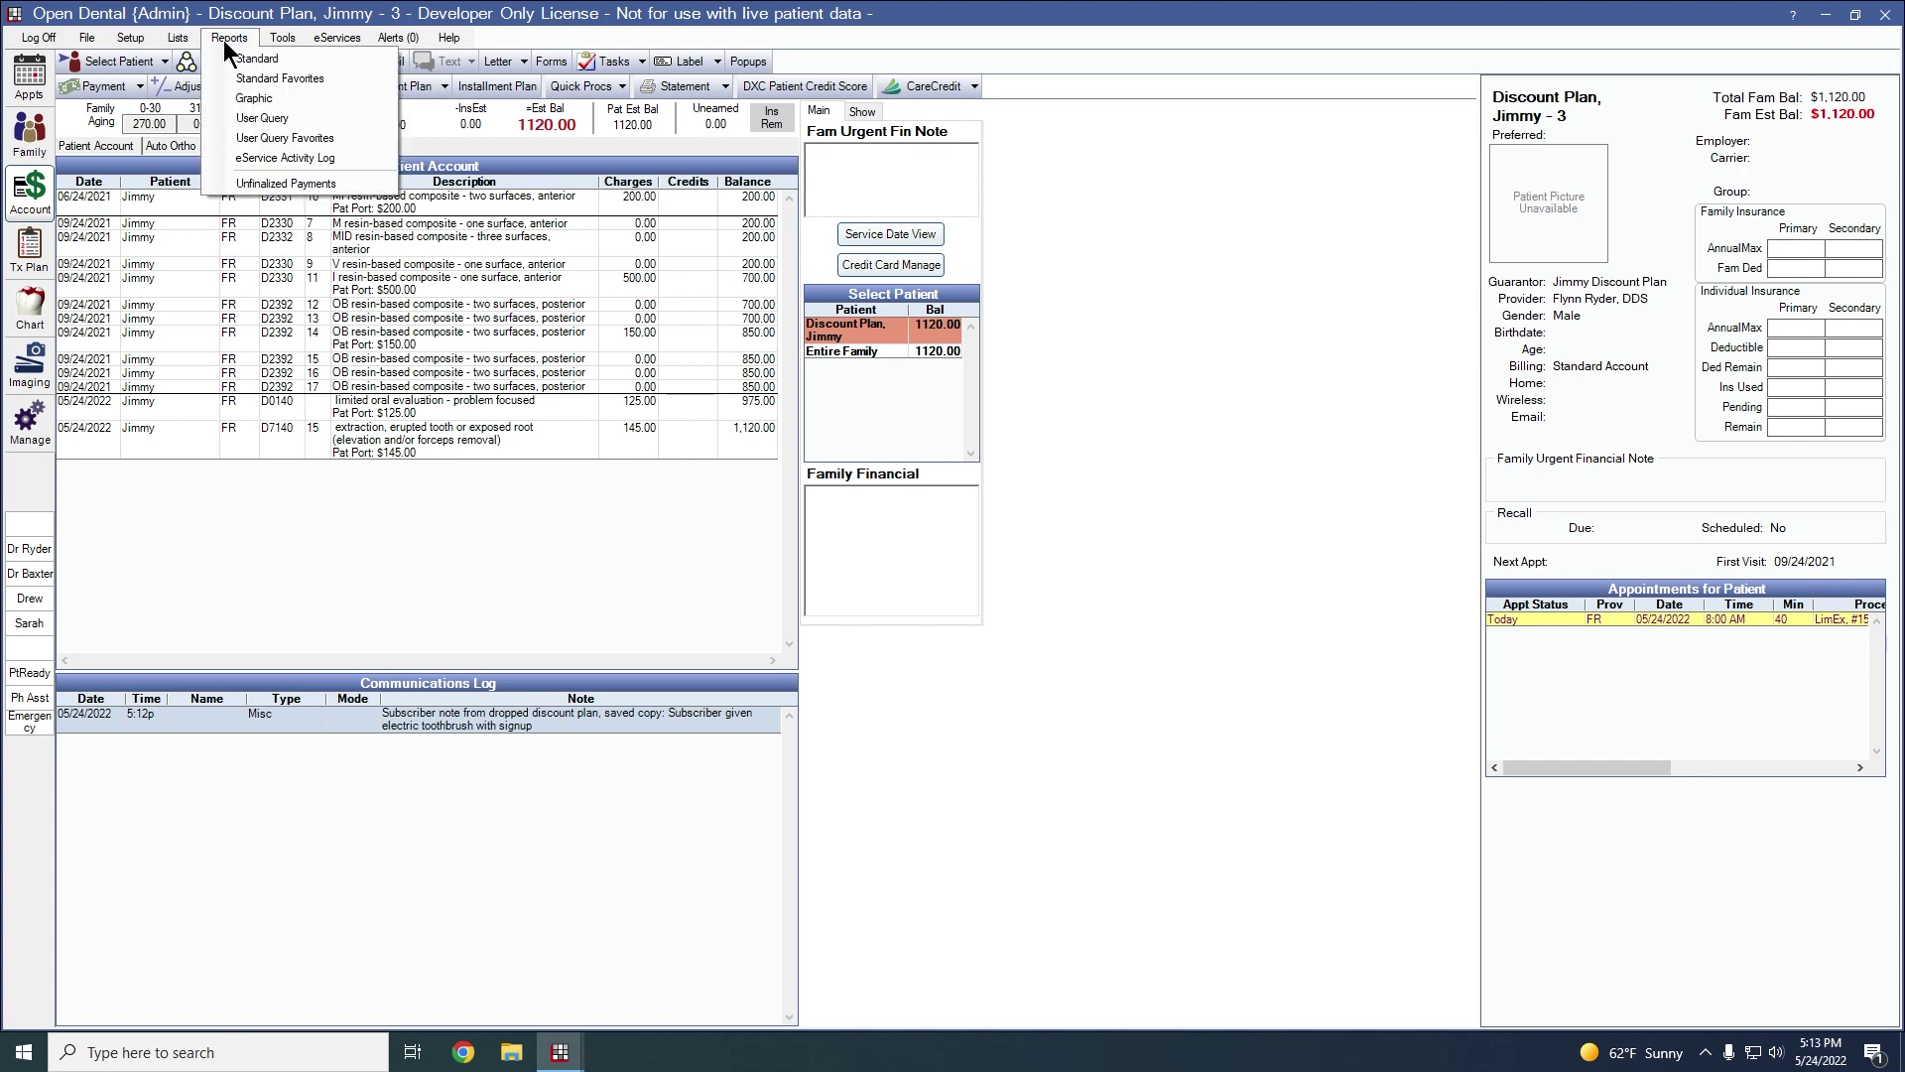
pyautogui.click(260, 135)
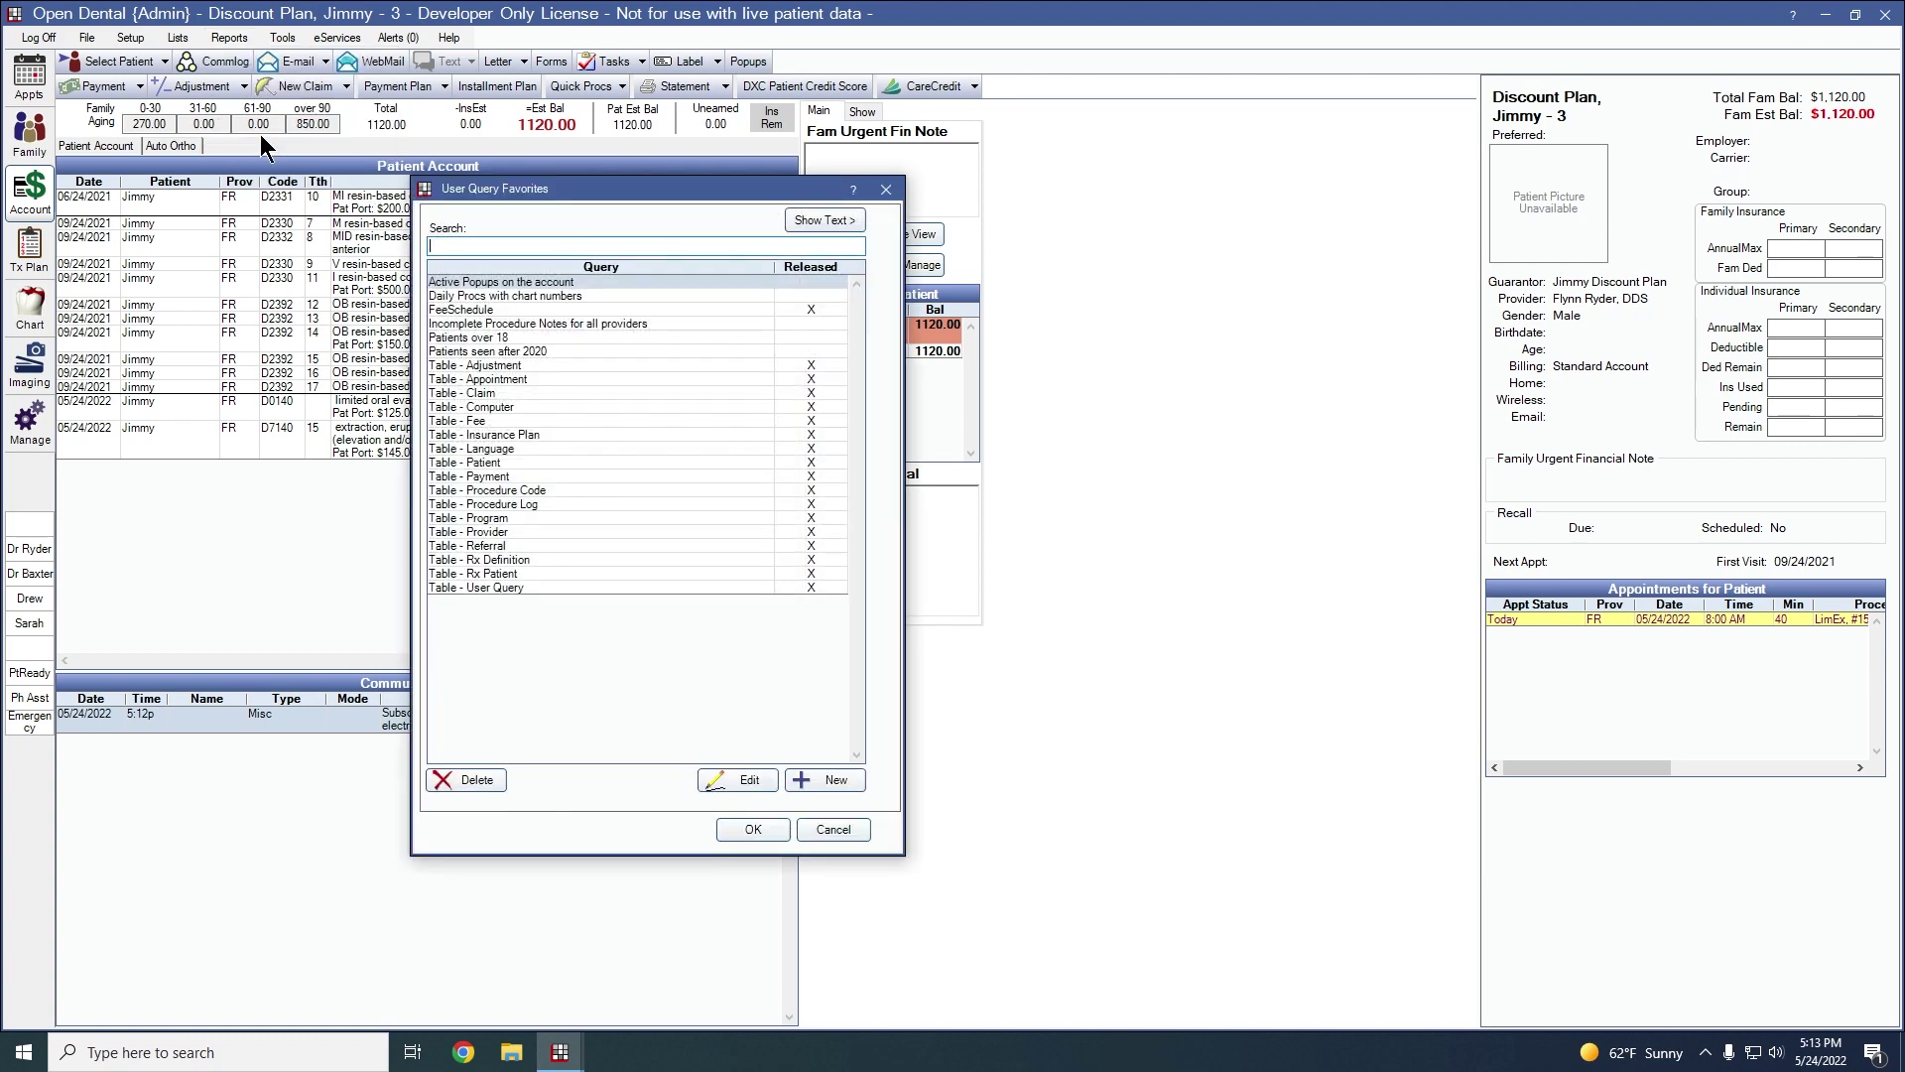
pyautogui.click(496, 337)
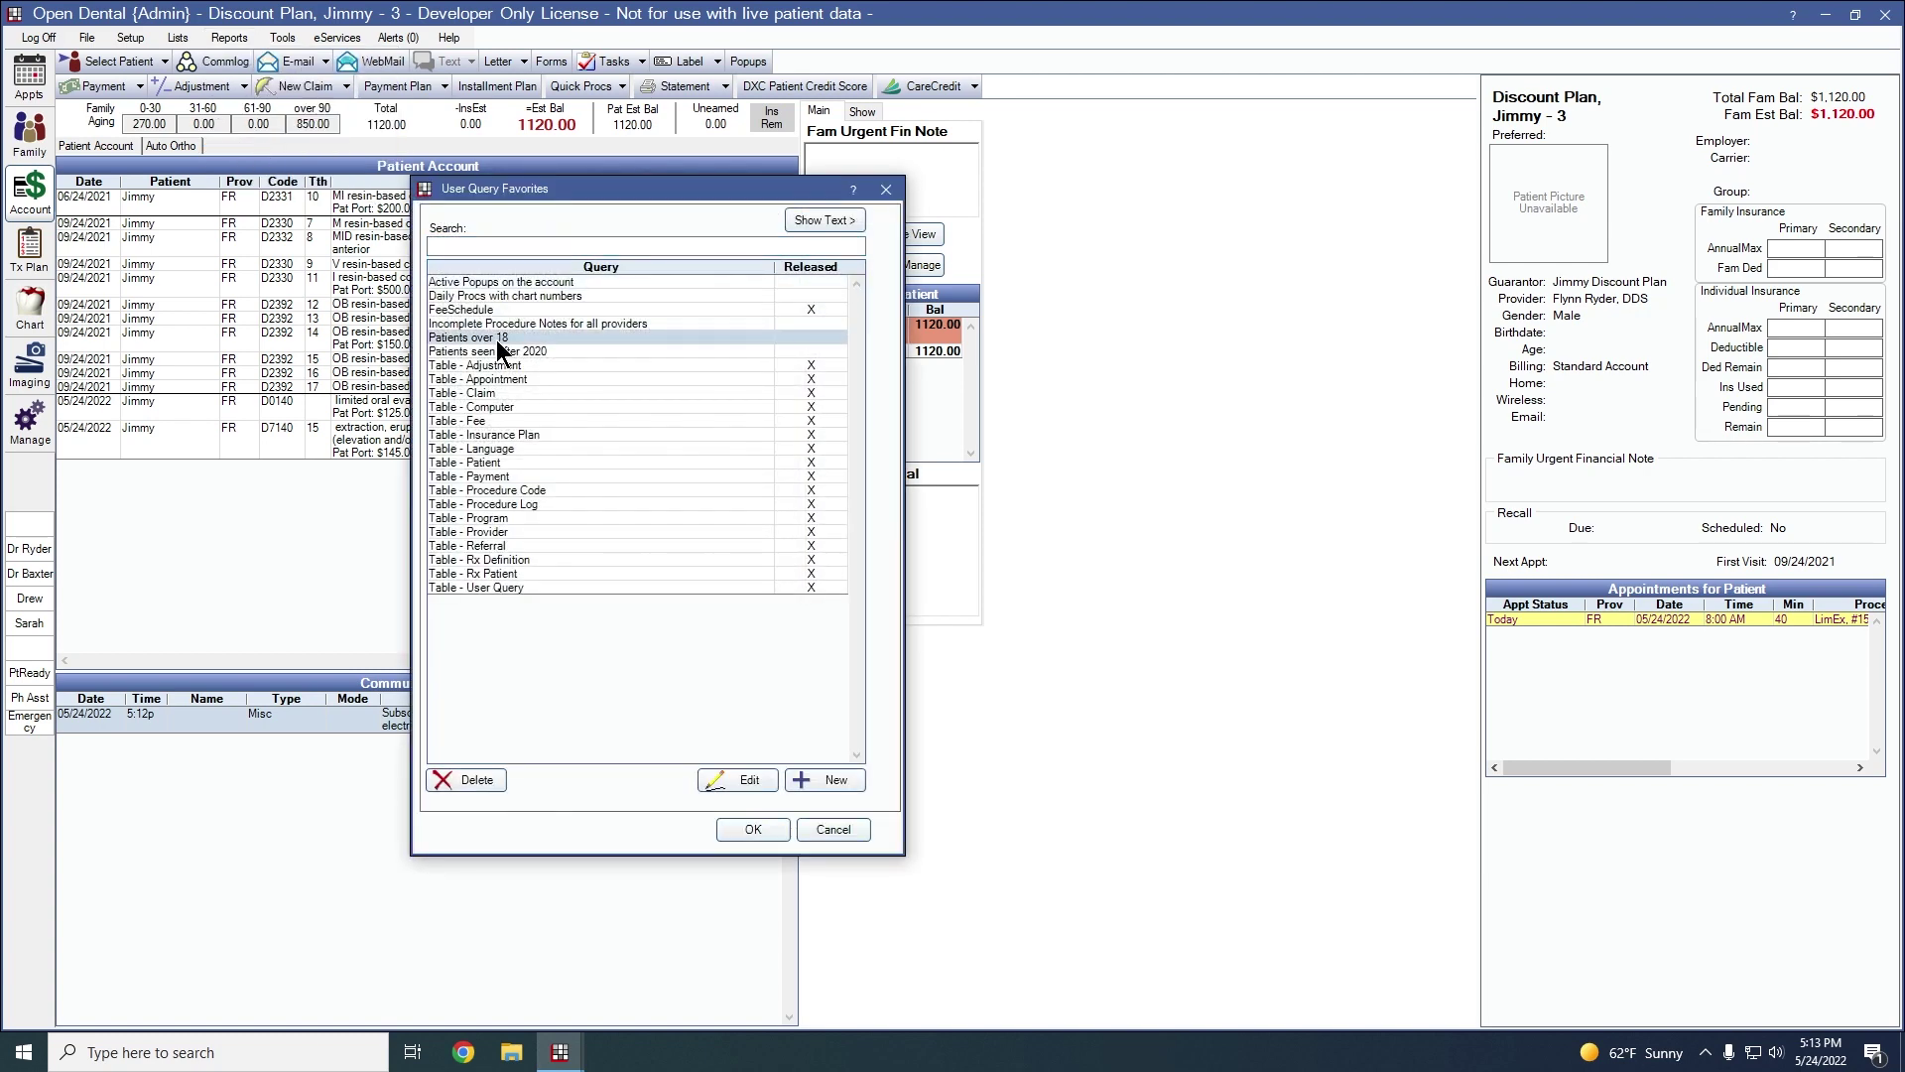
pyautogui.click(772, 832)
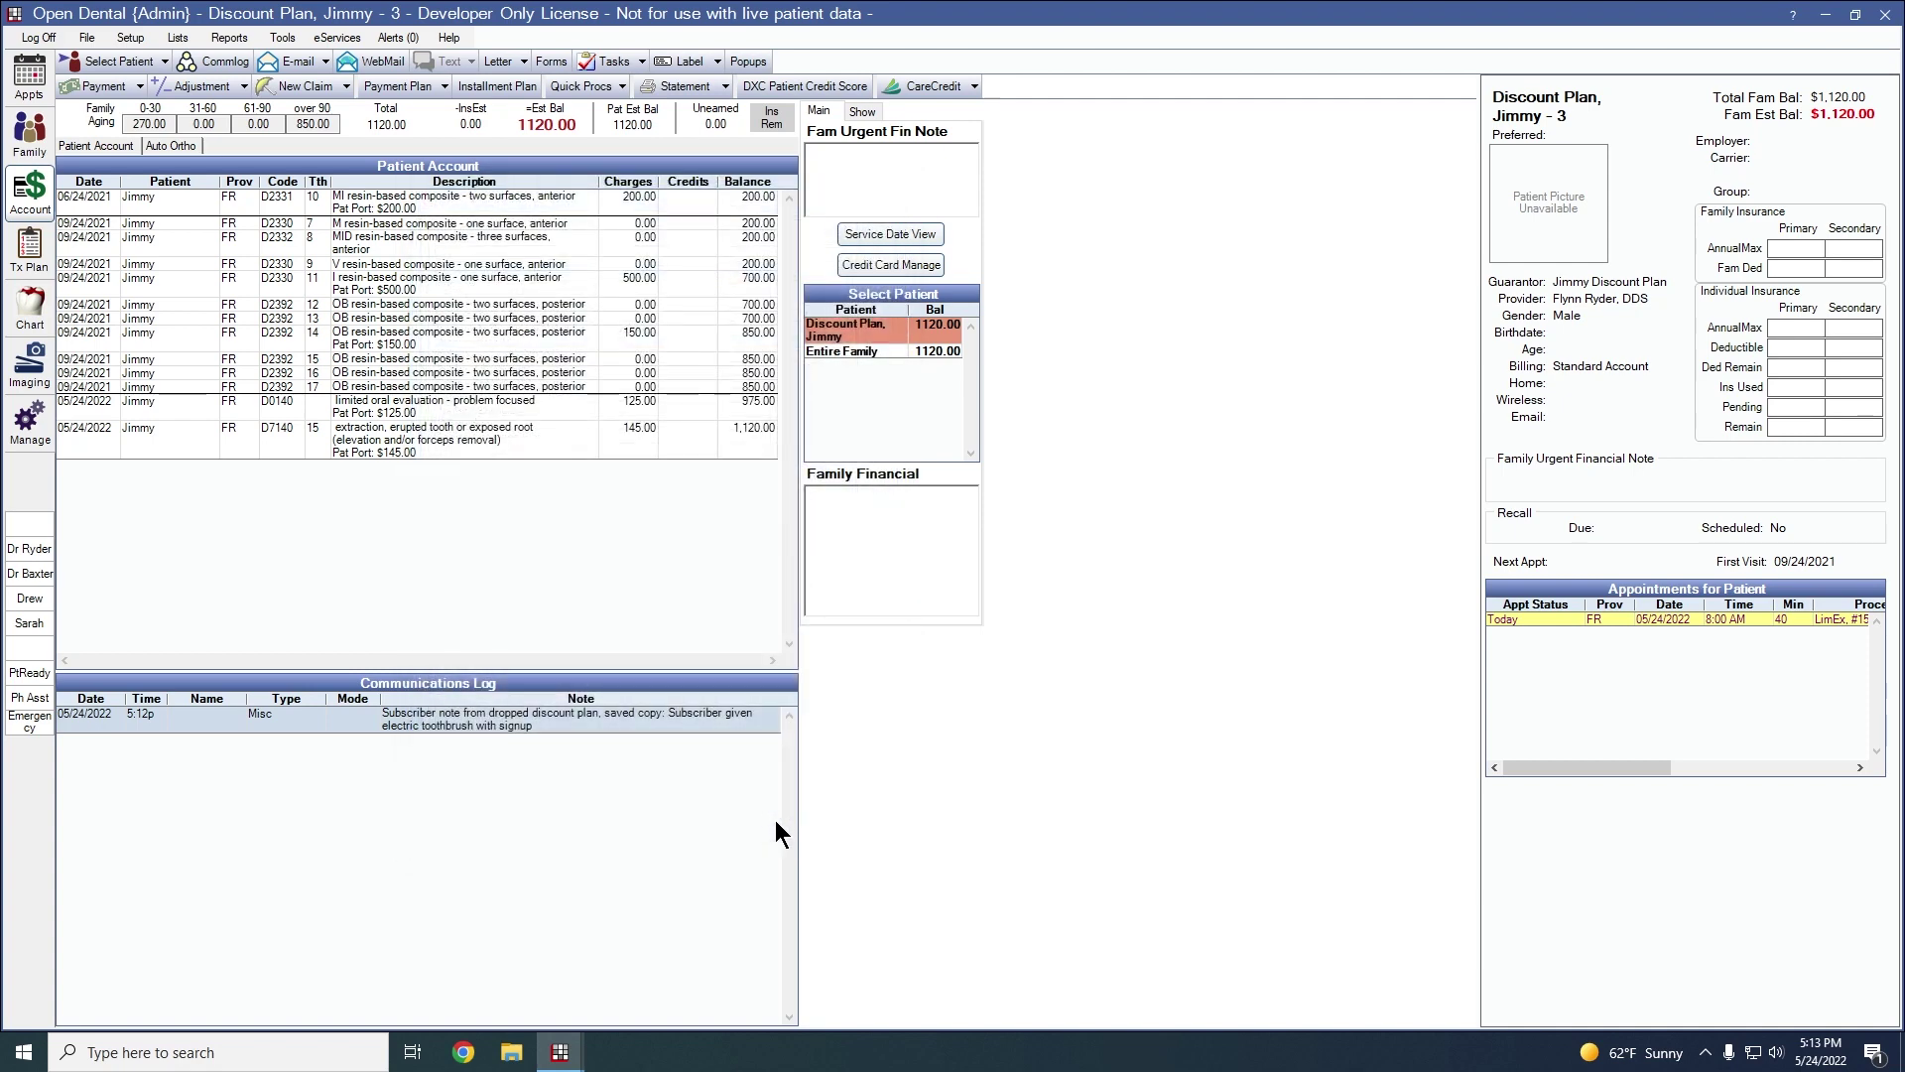
# - Go to the patient from a query result row and open their chart
pyautogui.moveTo(560, 1052)
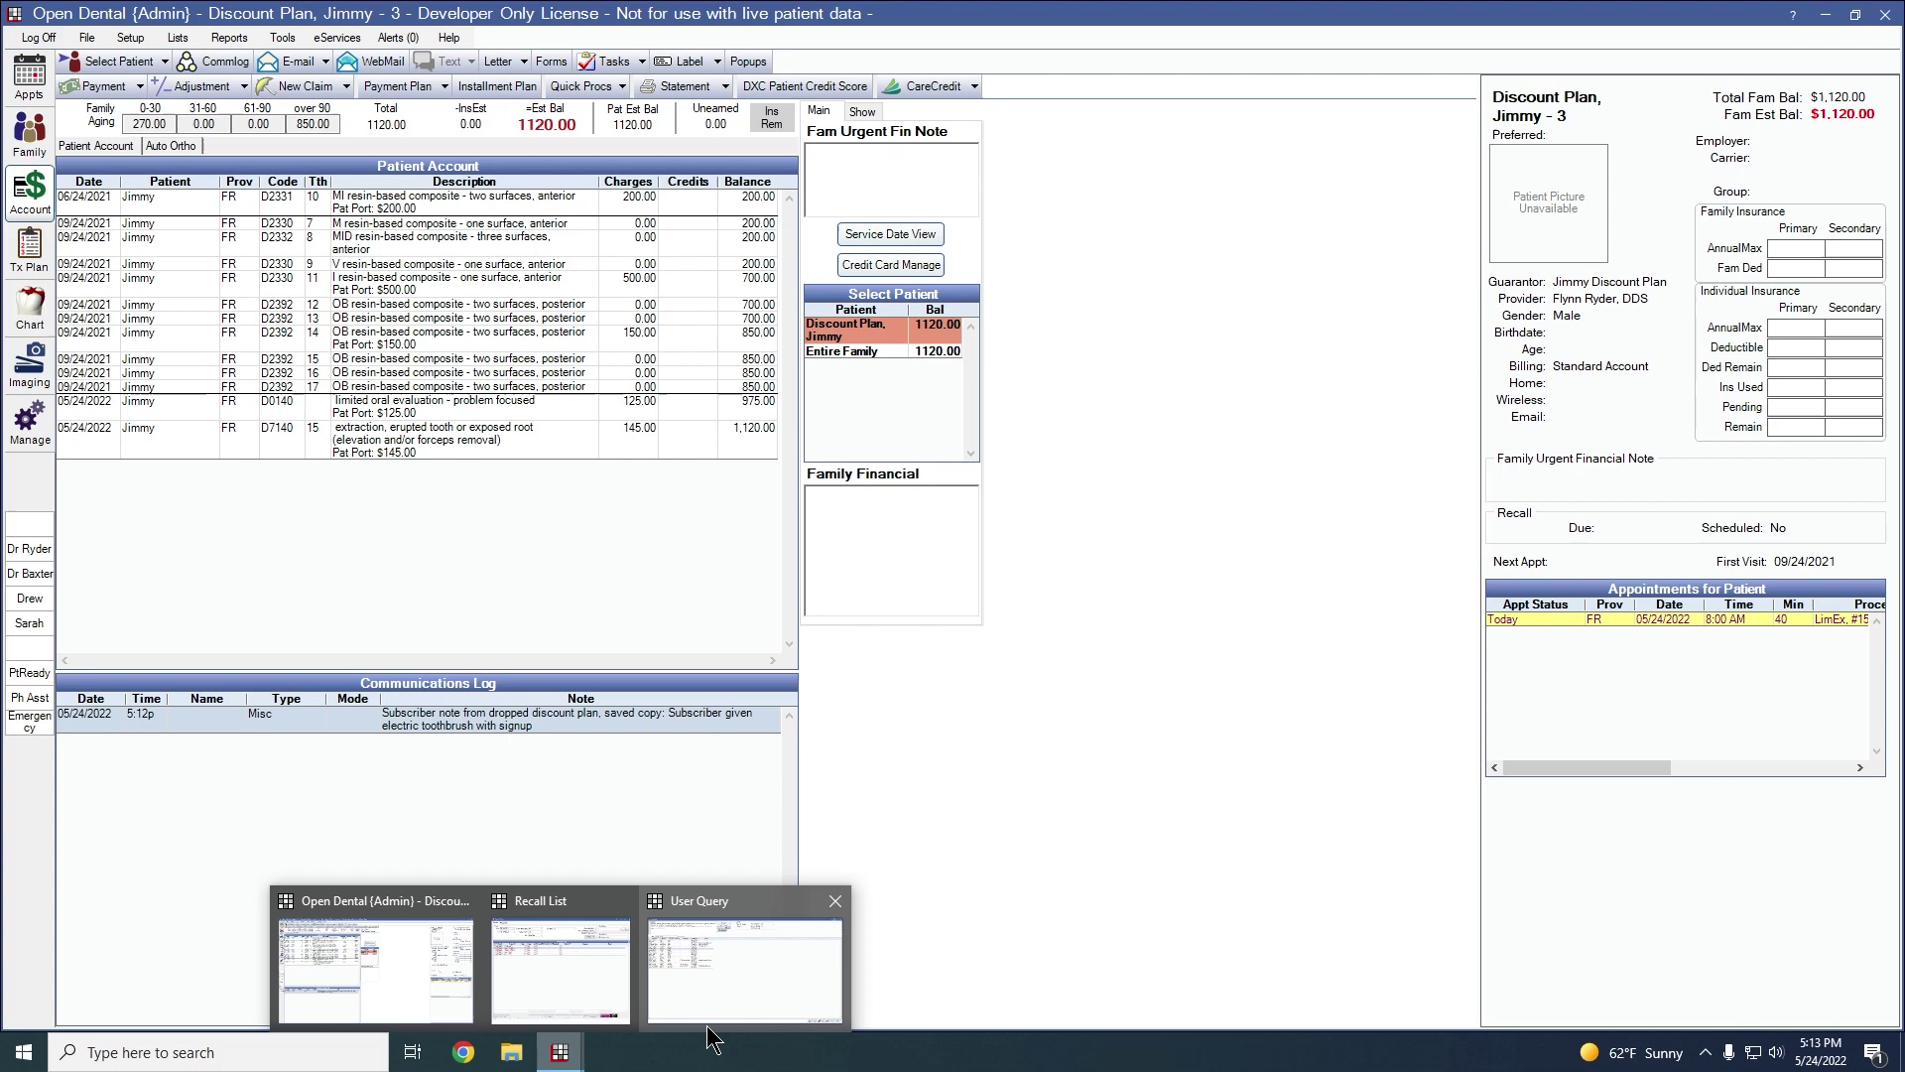
pyautogui.click(712, 1000)
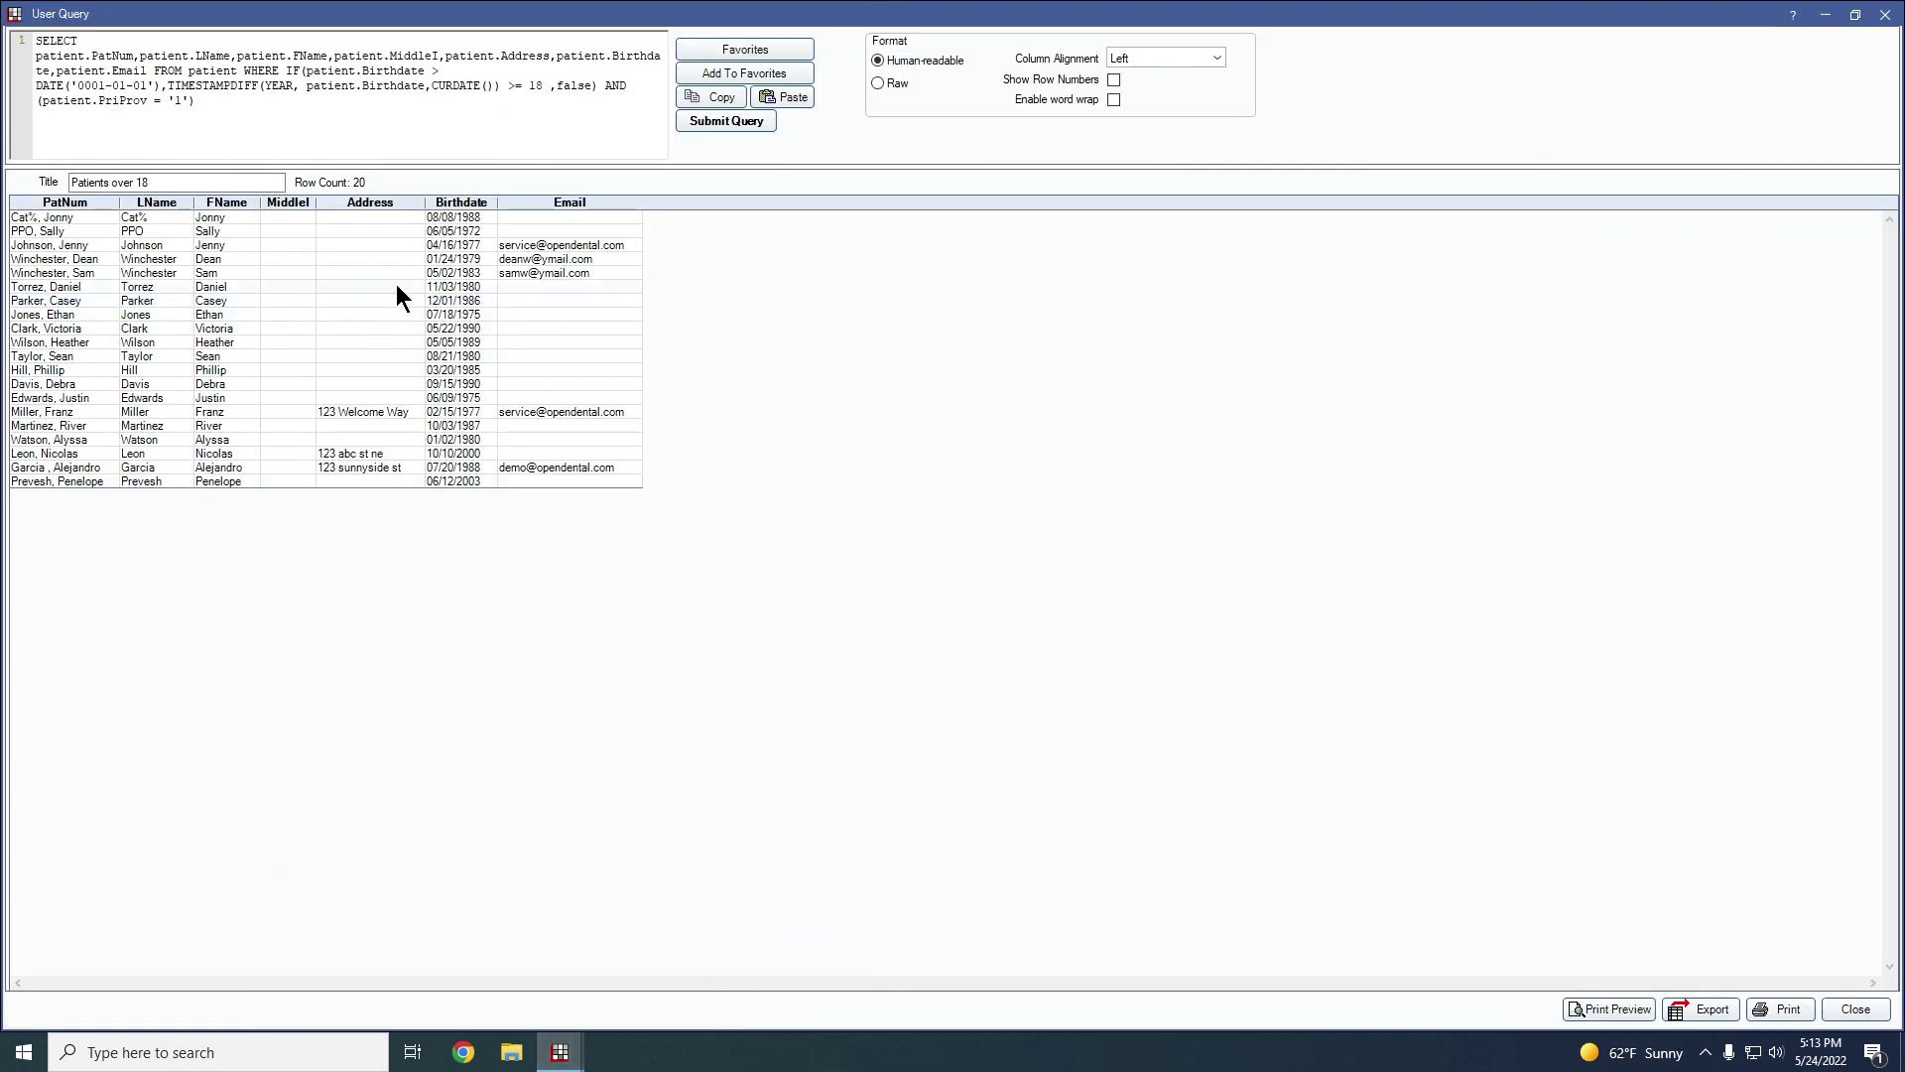
pyautogui.rightClick(180, 296)
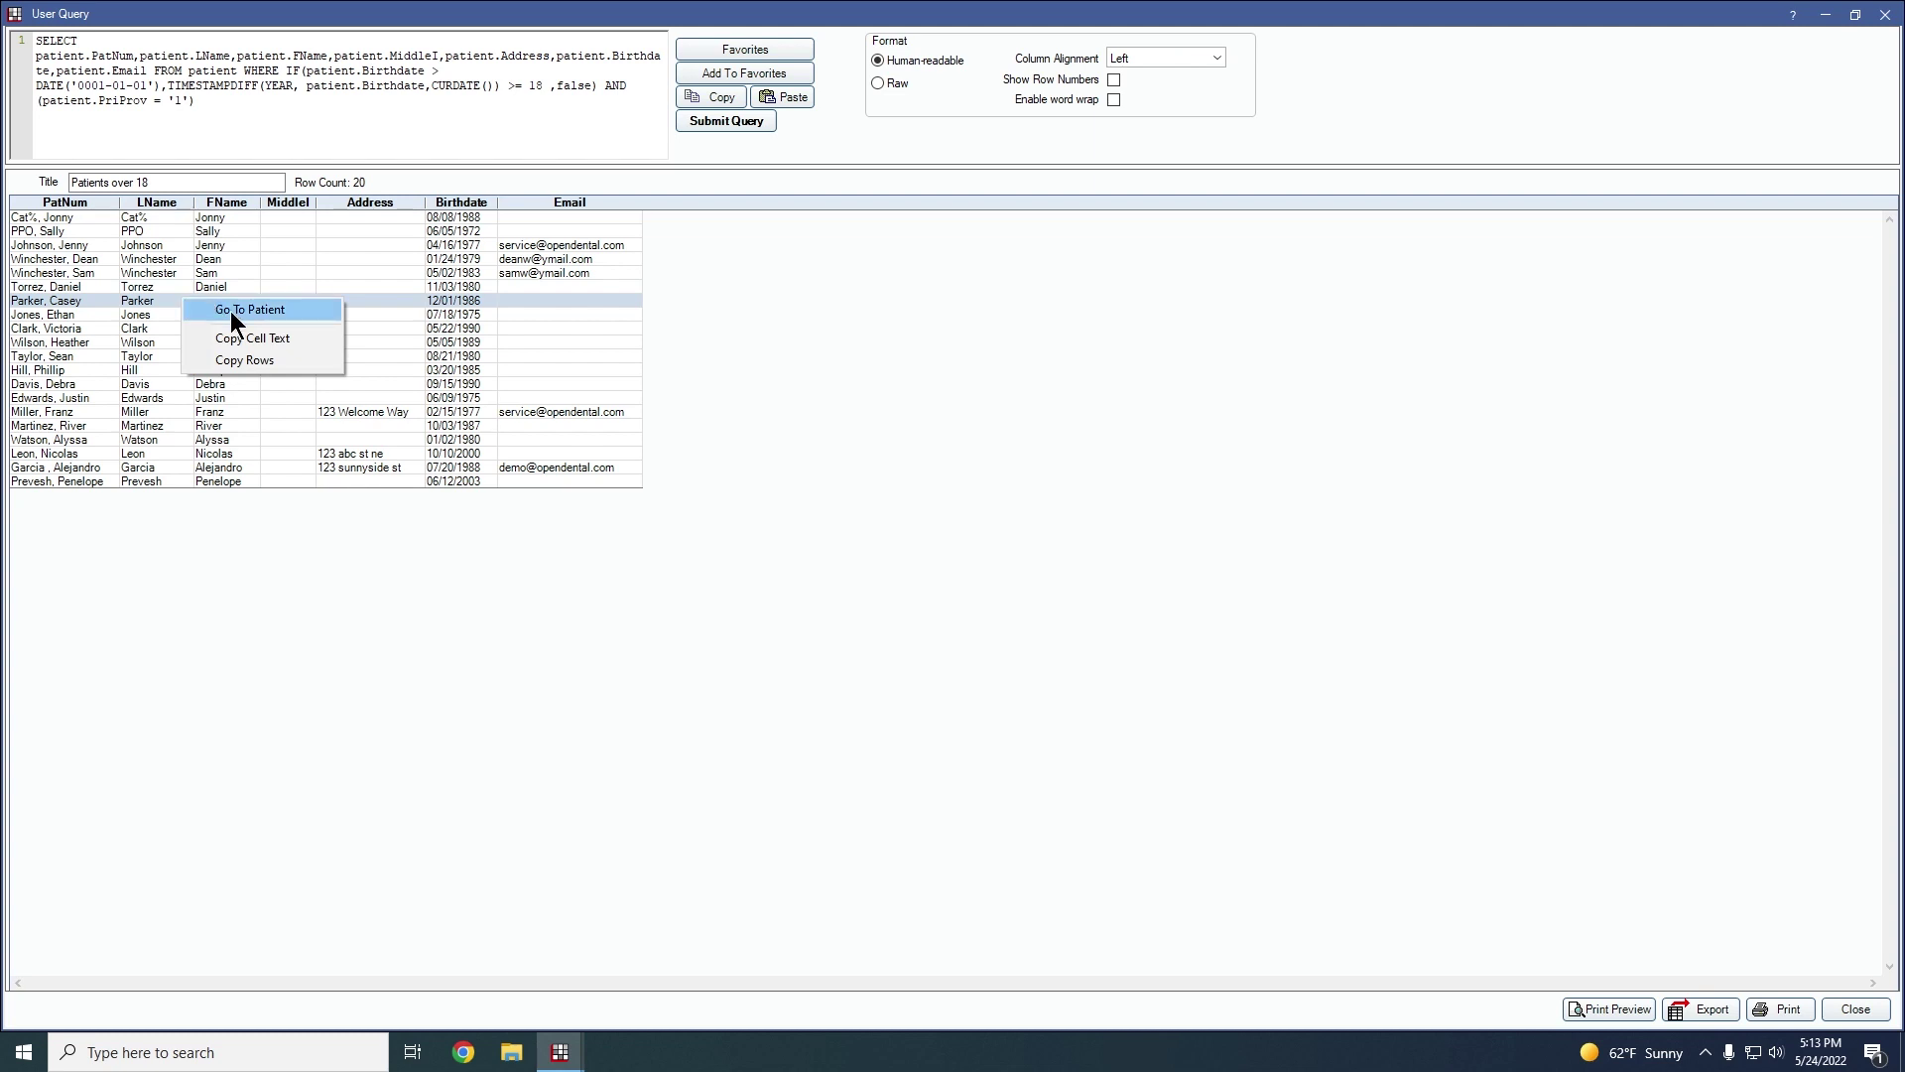
pyautogui.click(230, 311)
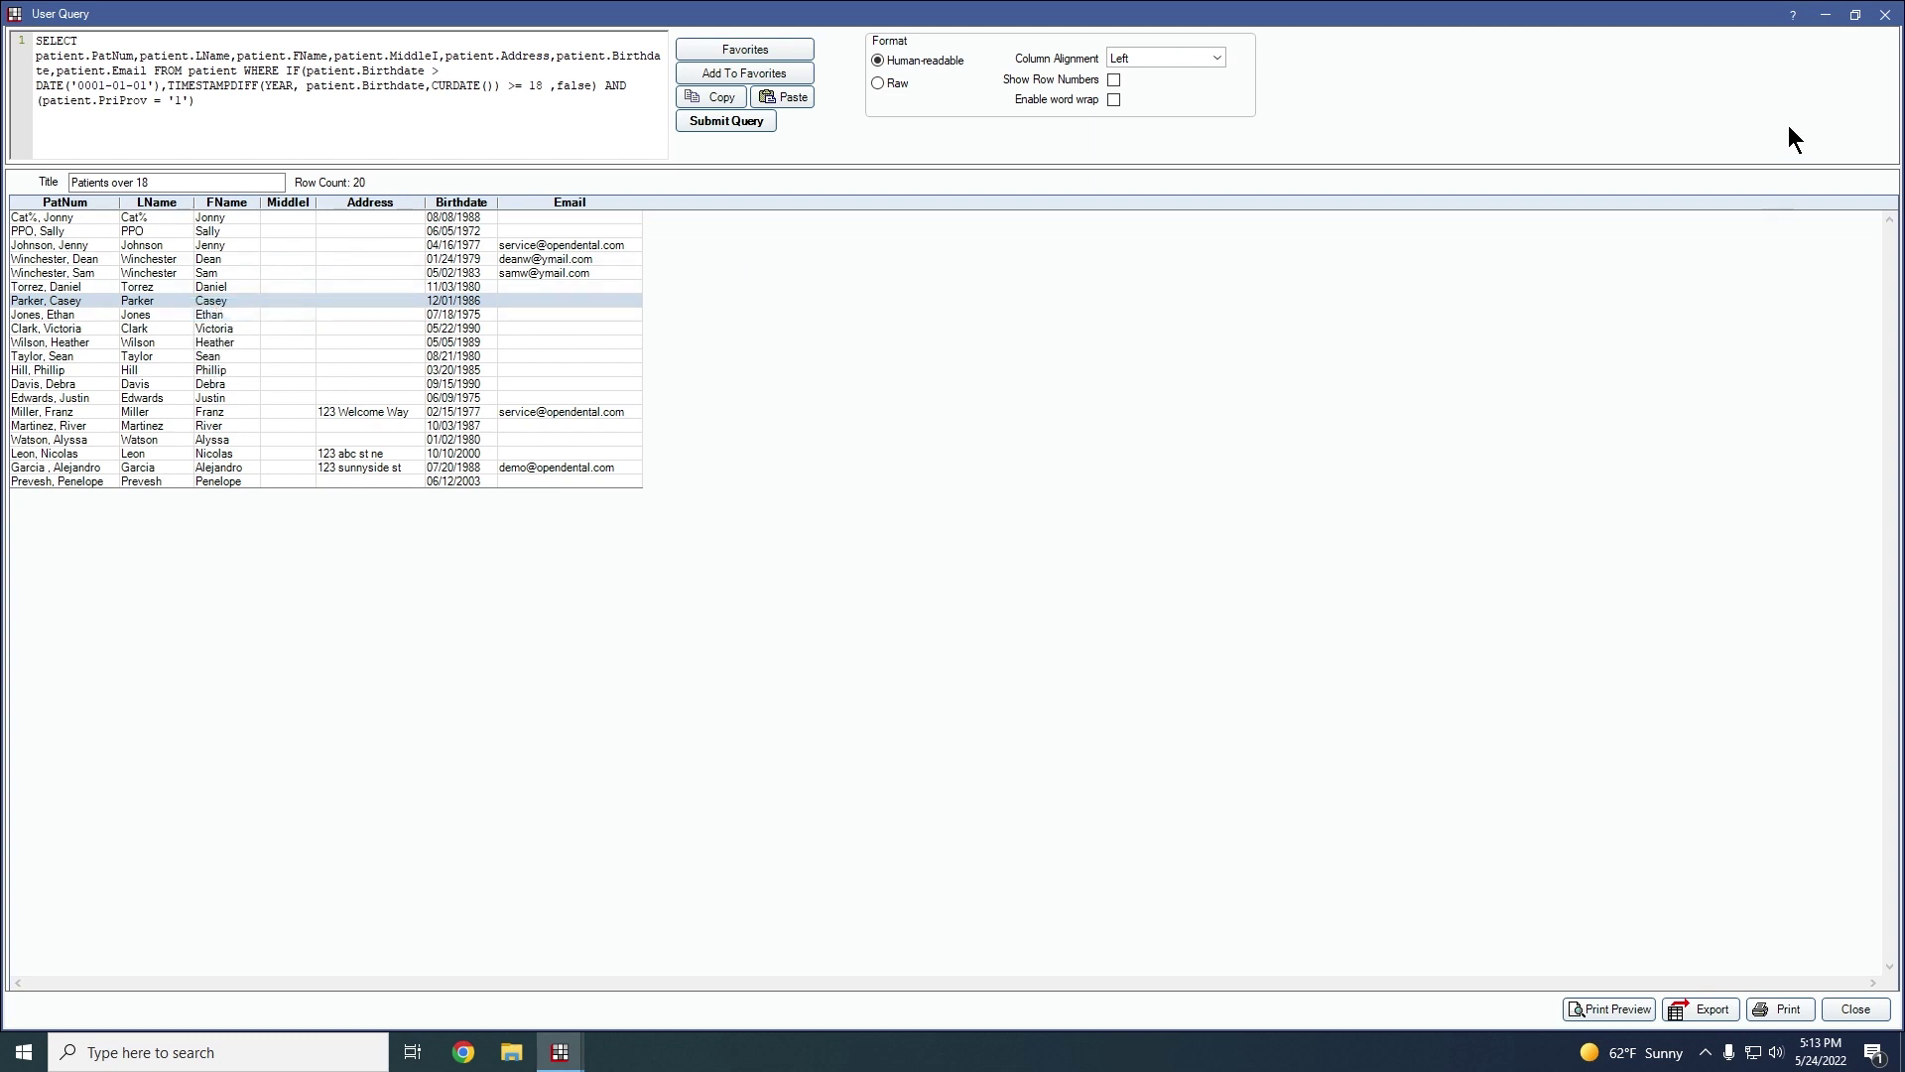
pyautogui.click(1827, 16)
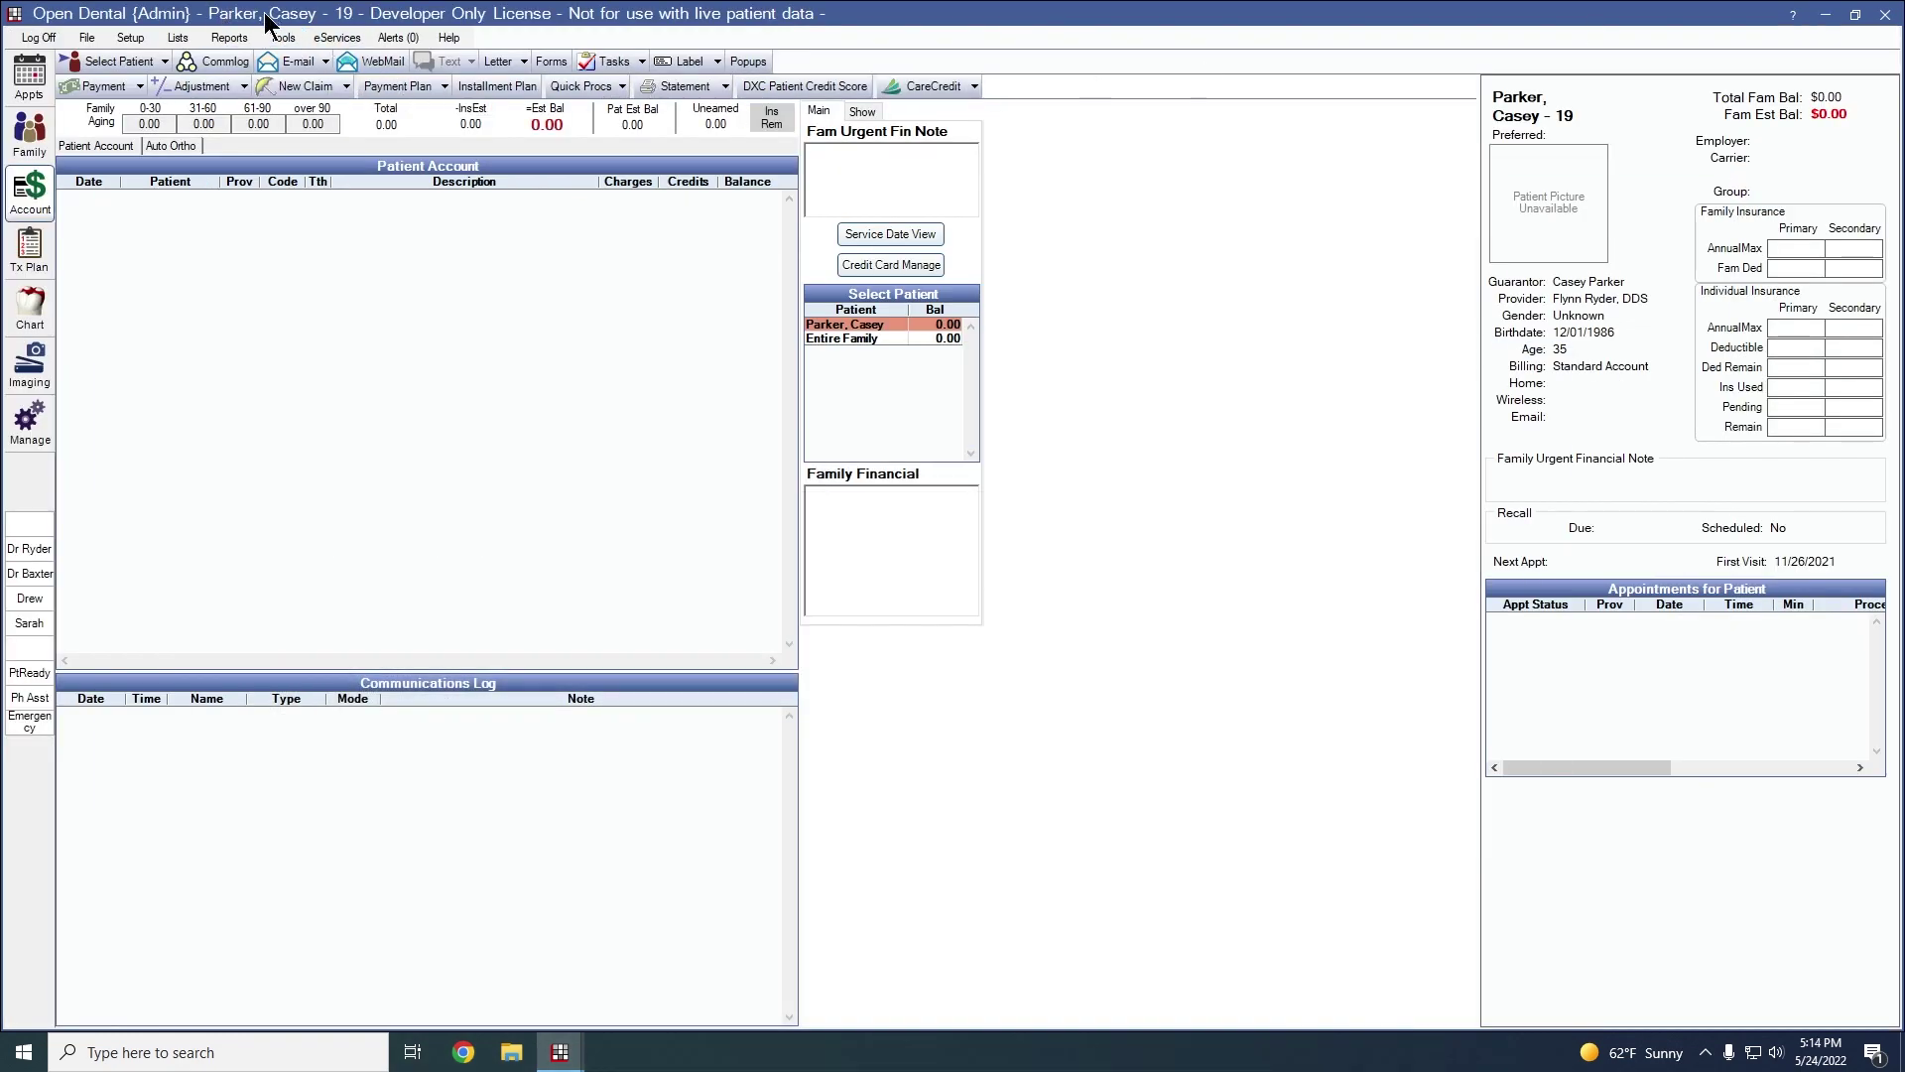
pyautogui.click(39, 306)
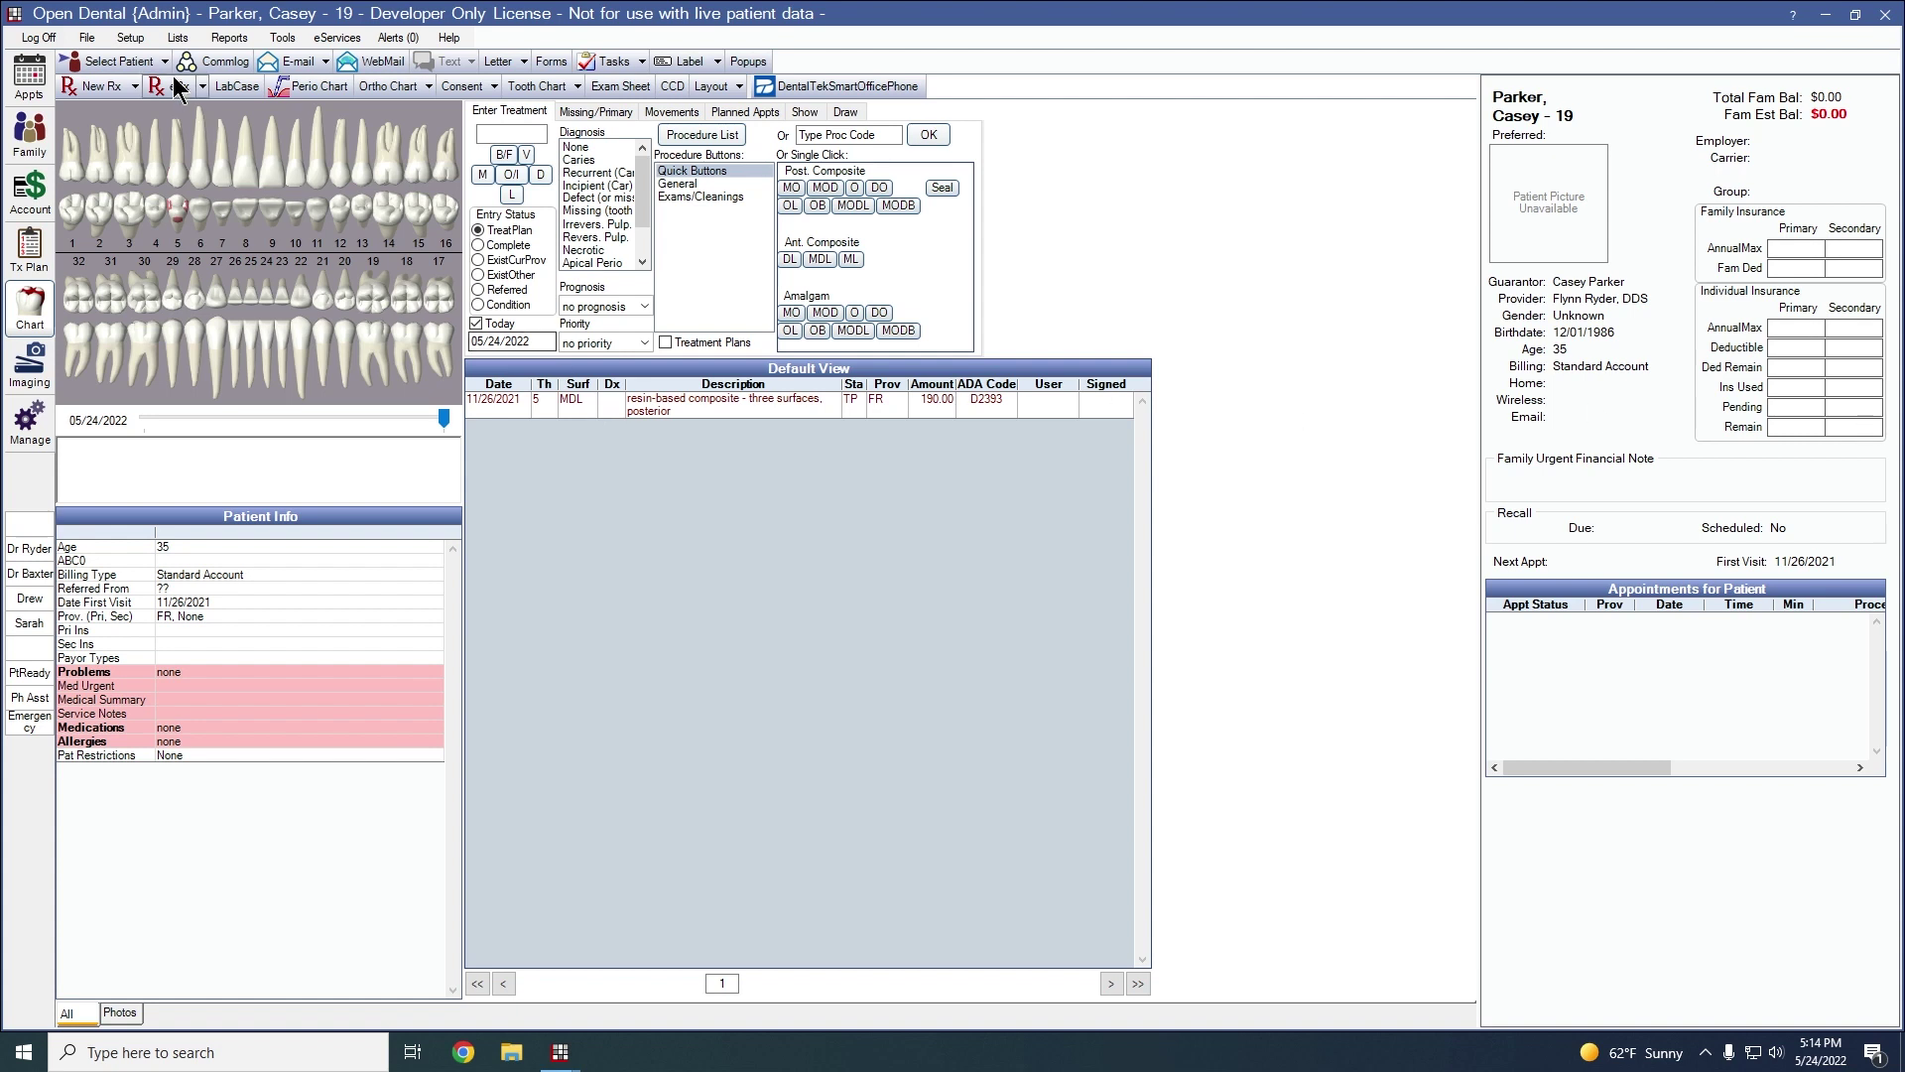
# - Open the N20 Consent sheet definition, enable Synch matched fields, and keep the Default language
pyautogui.click(131, 40)
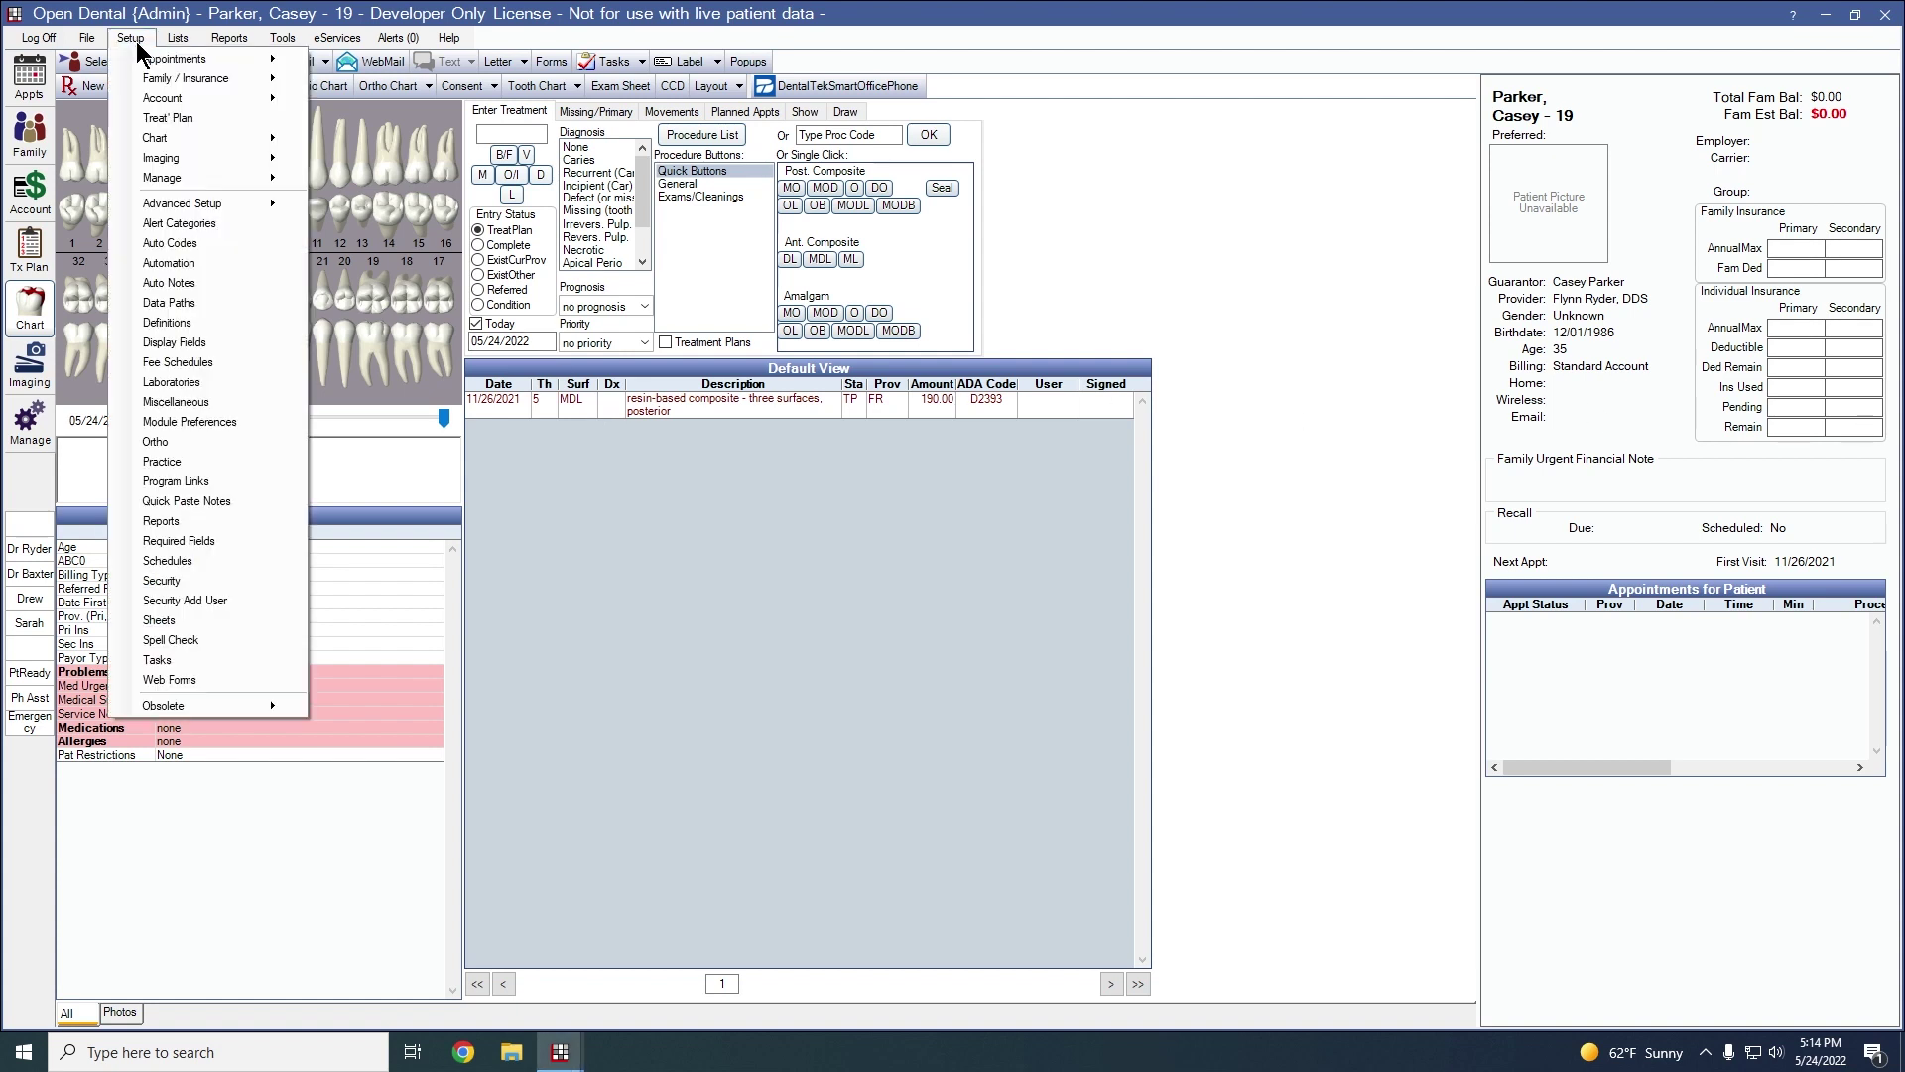
pyautogui.click(192, 622)
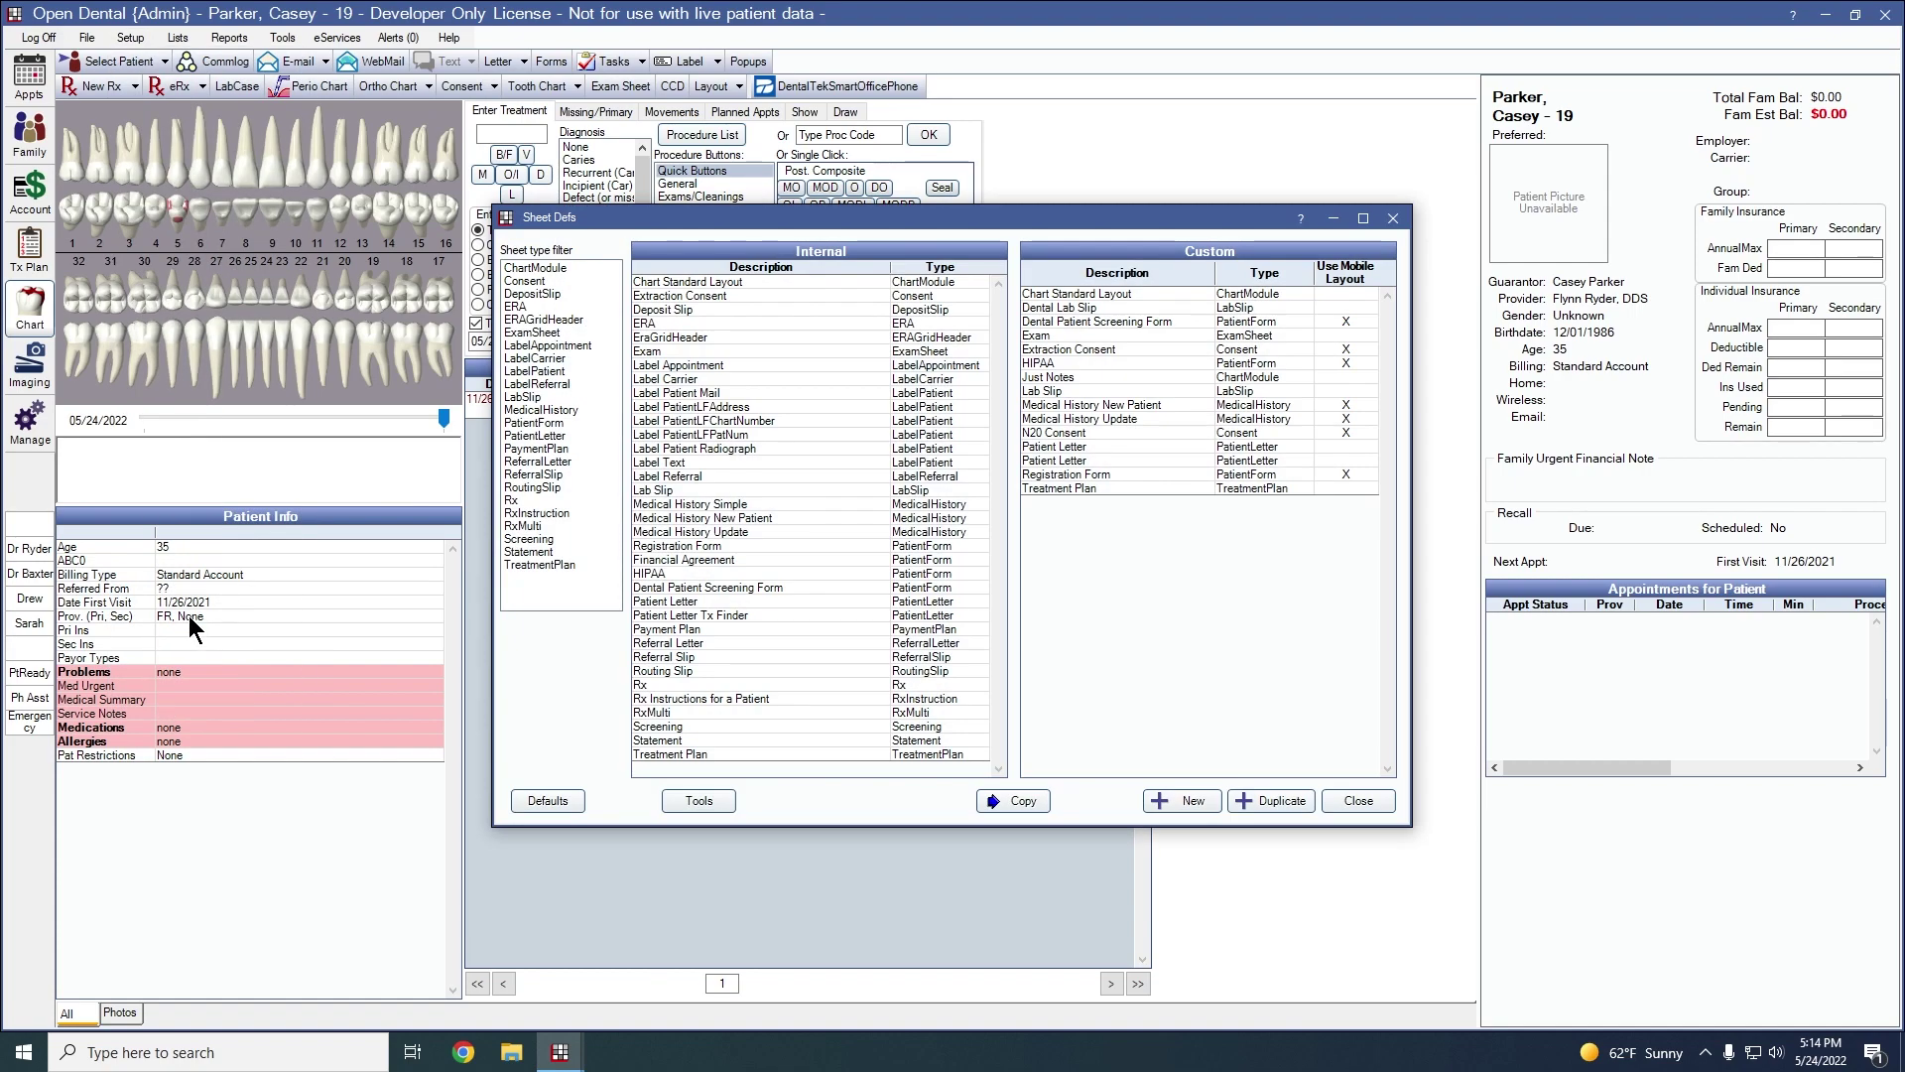
pyautogui.doubleClick(1224, 433)
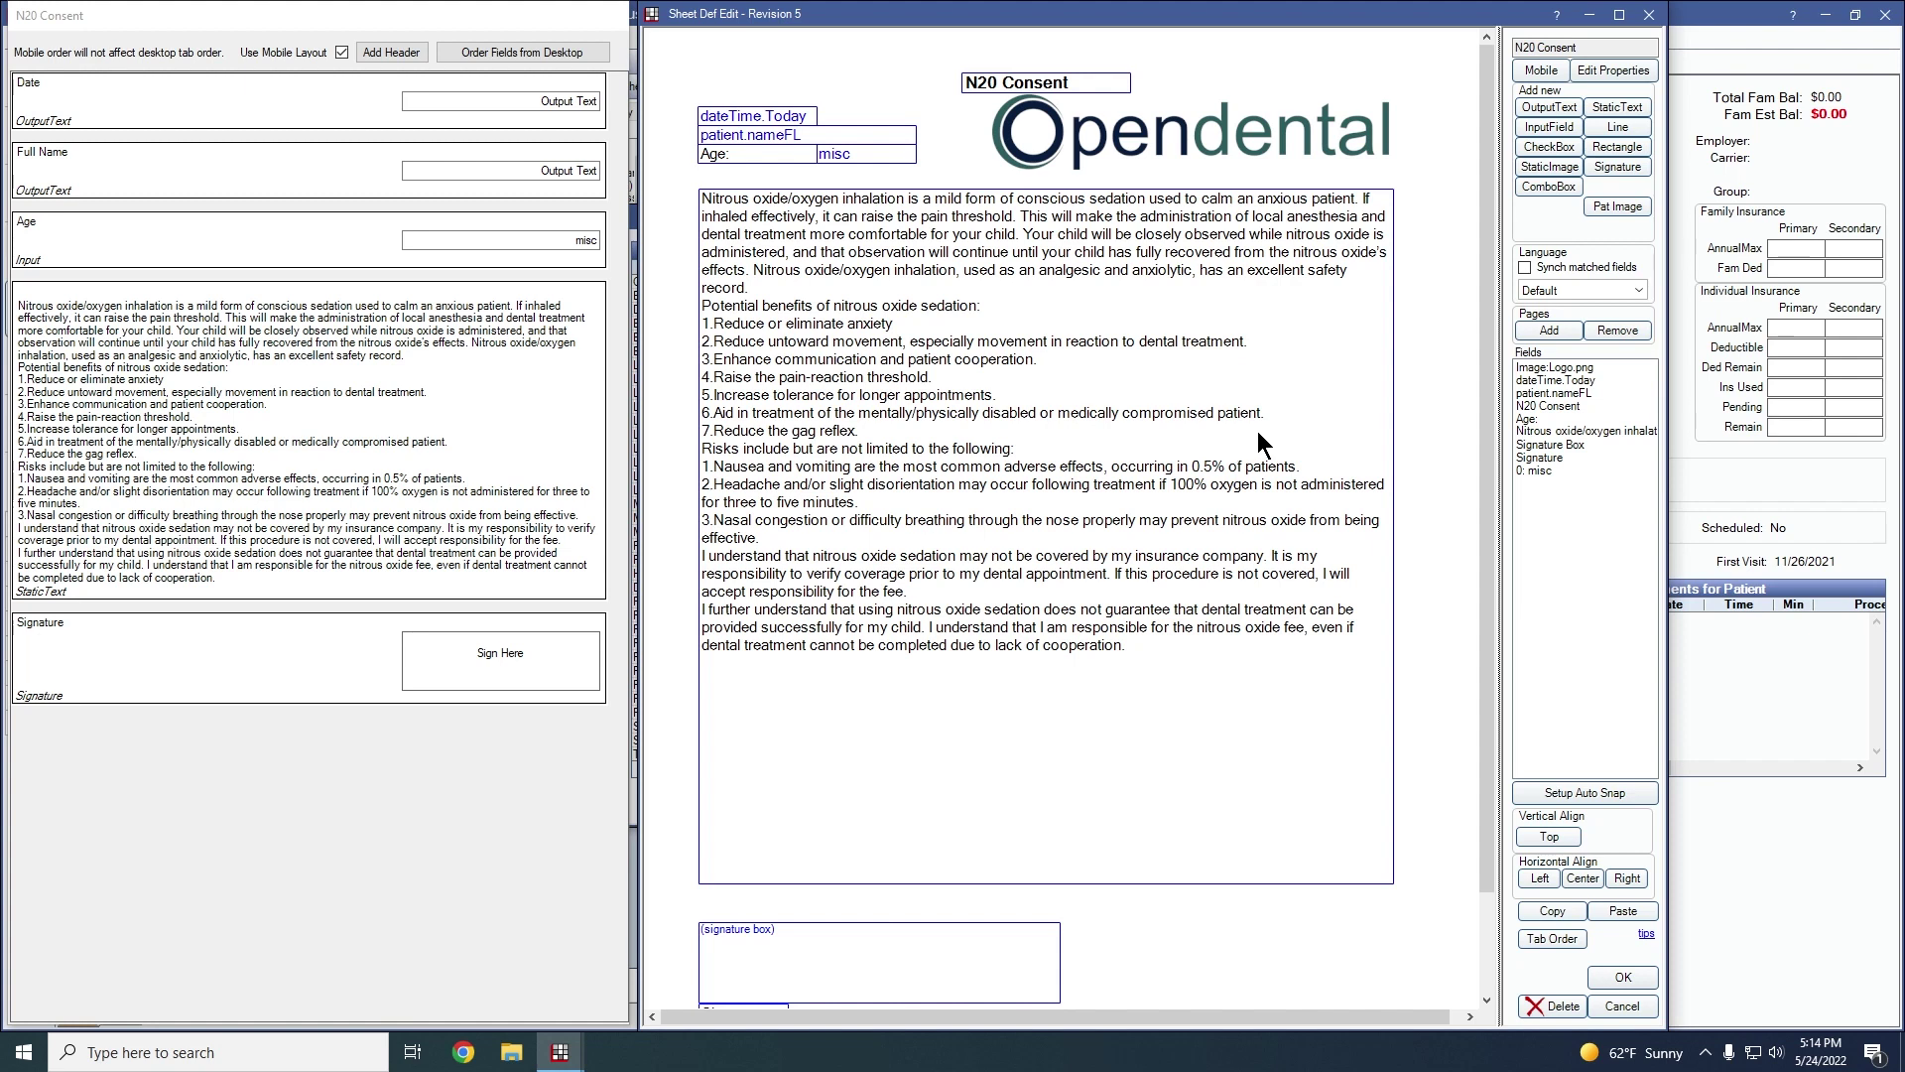
pyautogui.click(1617, 291)
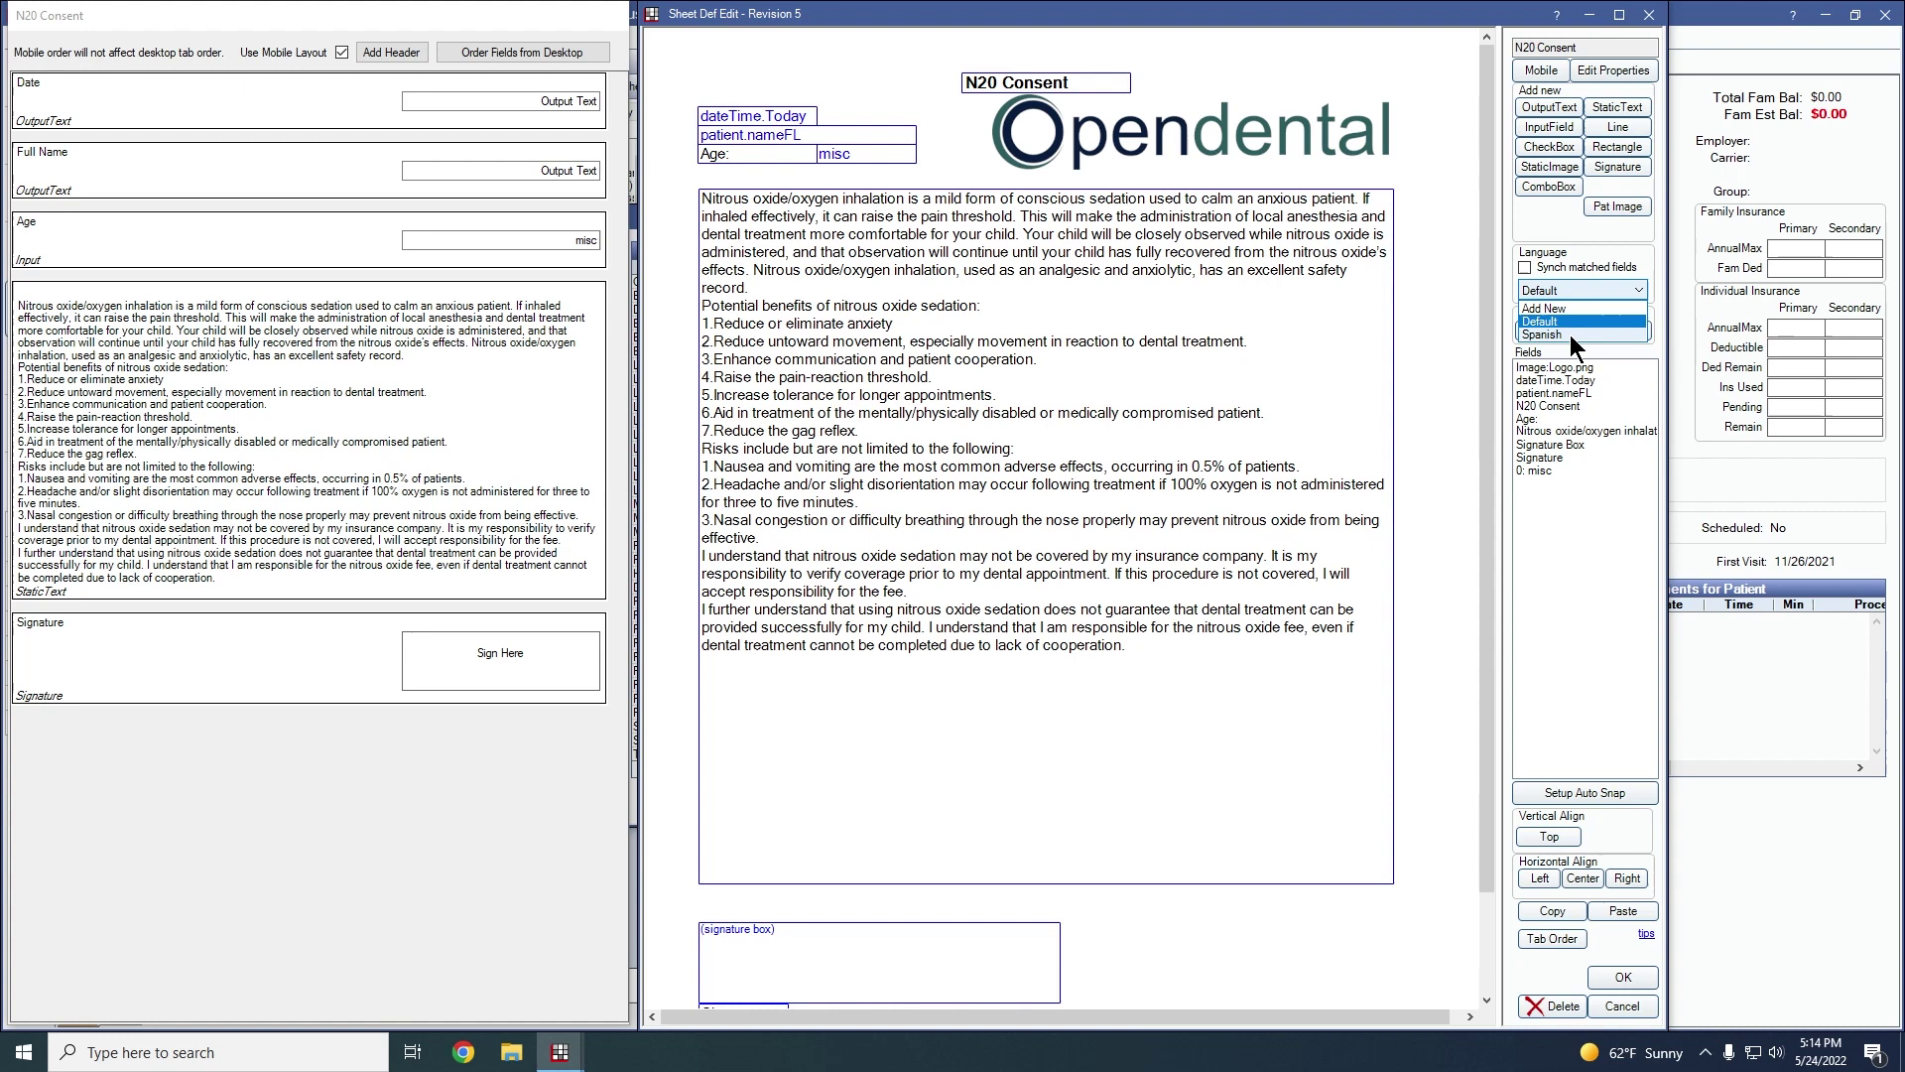
pyautogui.click(1525, 267)
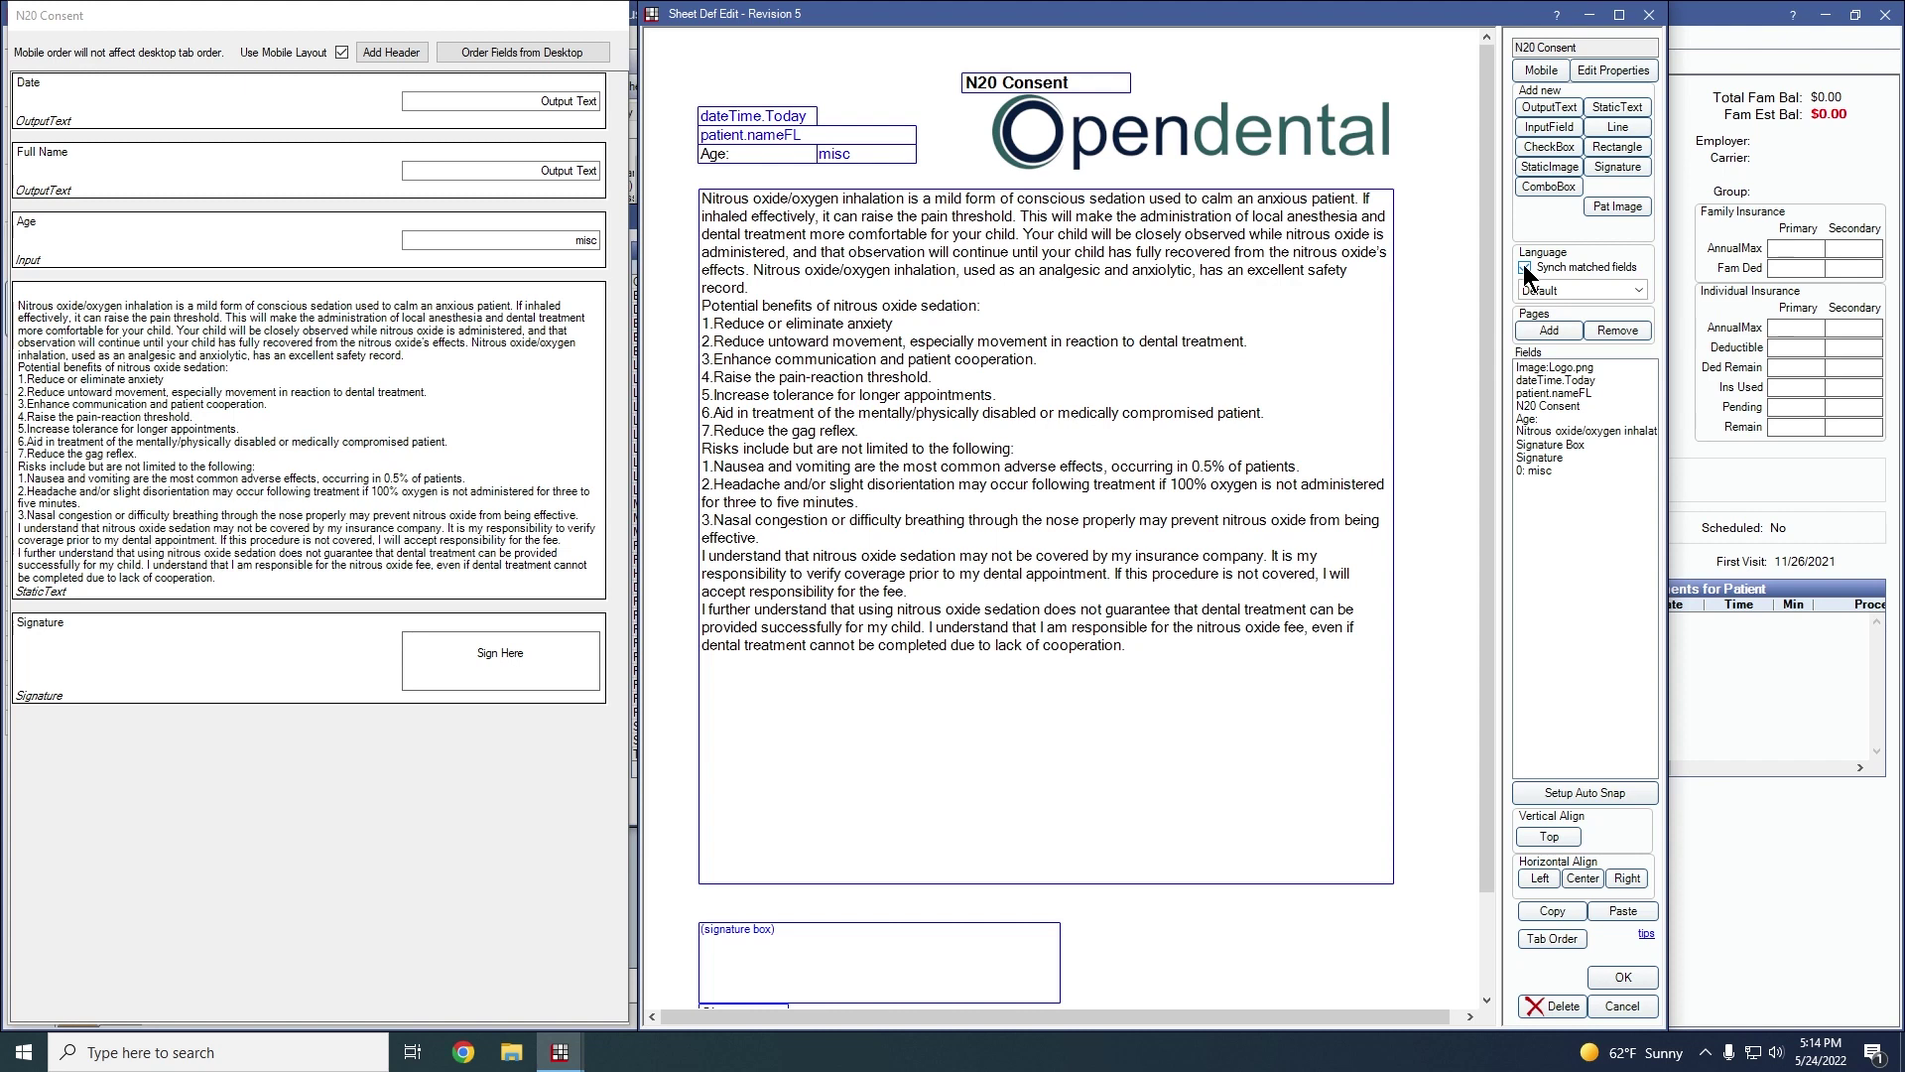
pyautogui.click(1607, 289)
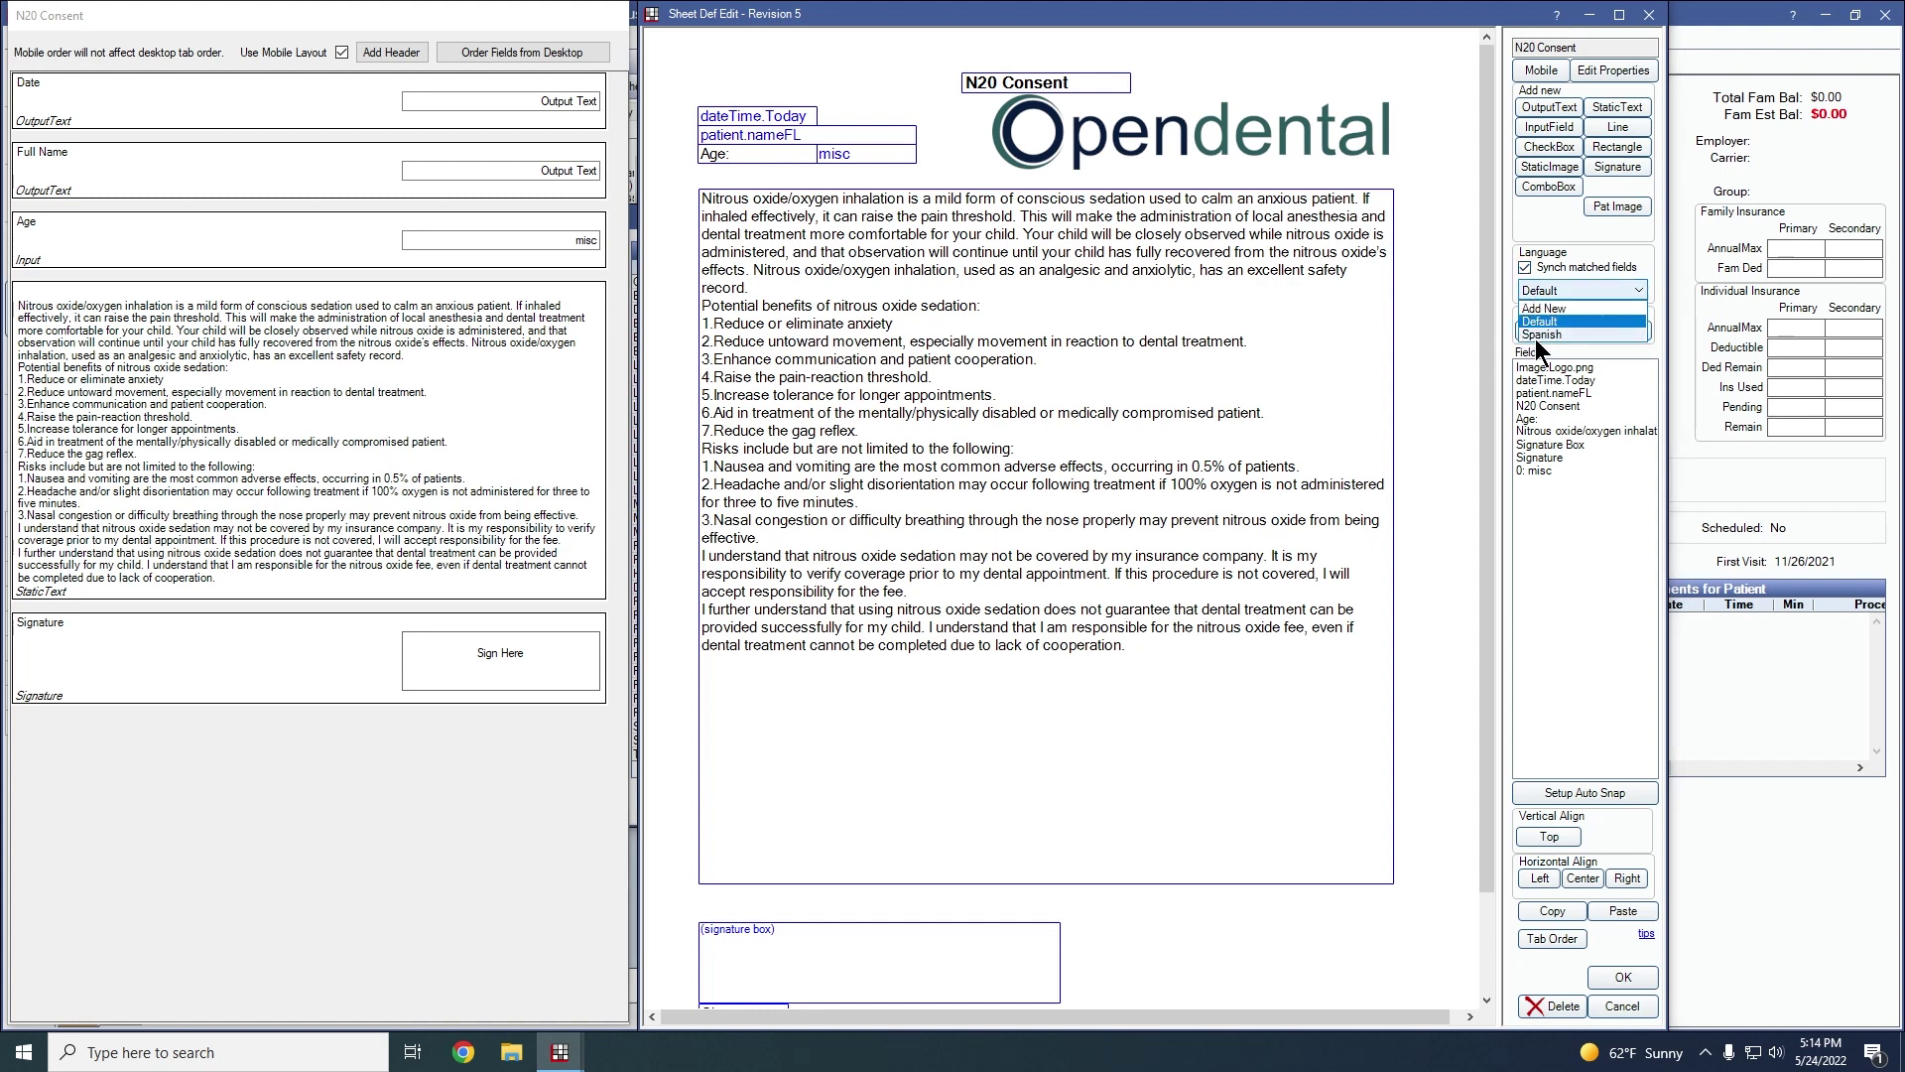
pyautogui.click(1546, 234)
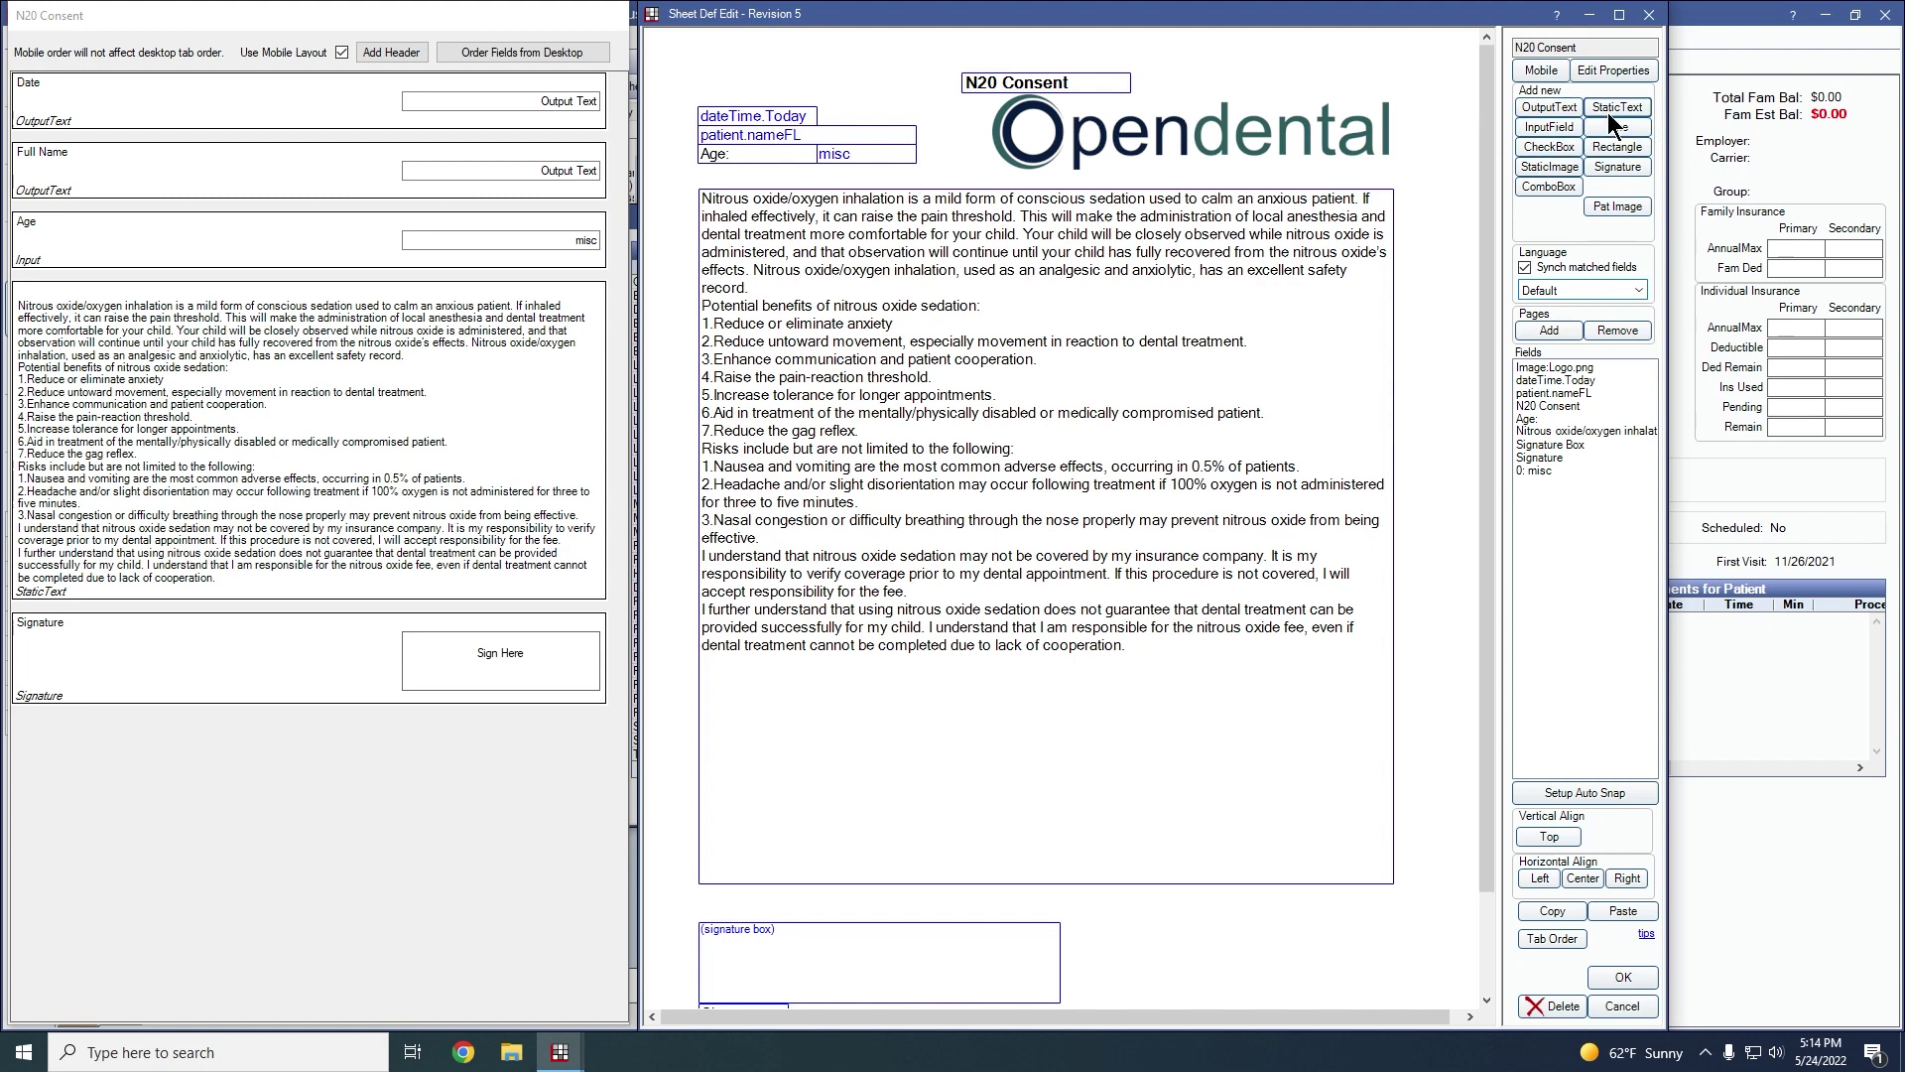
# - Add a toothNum input field placed below the misc field
pyautogui.click(1569, 127)
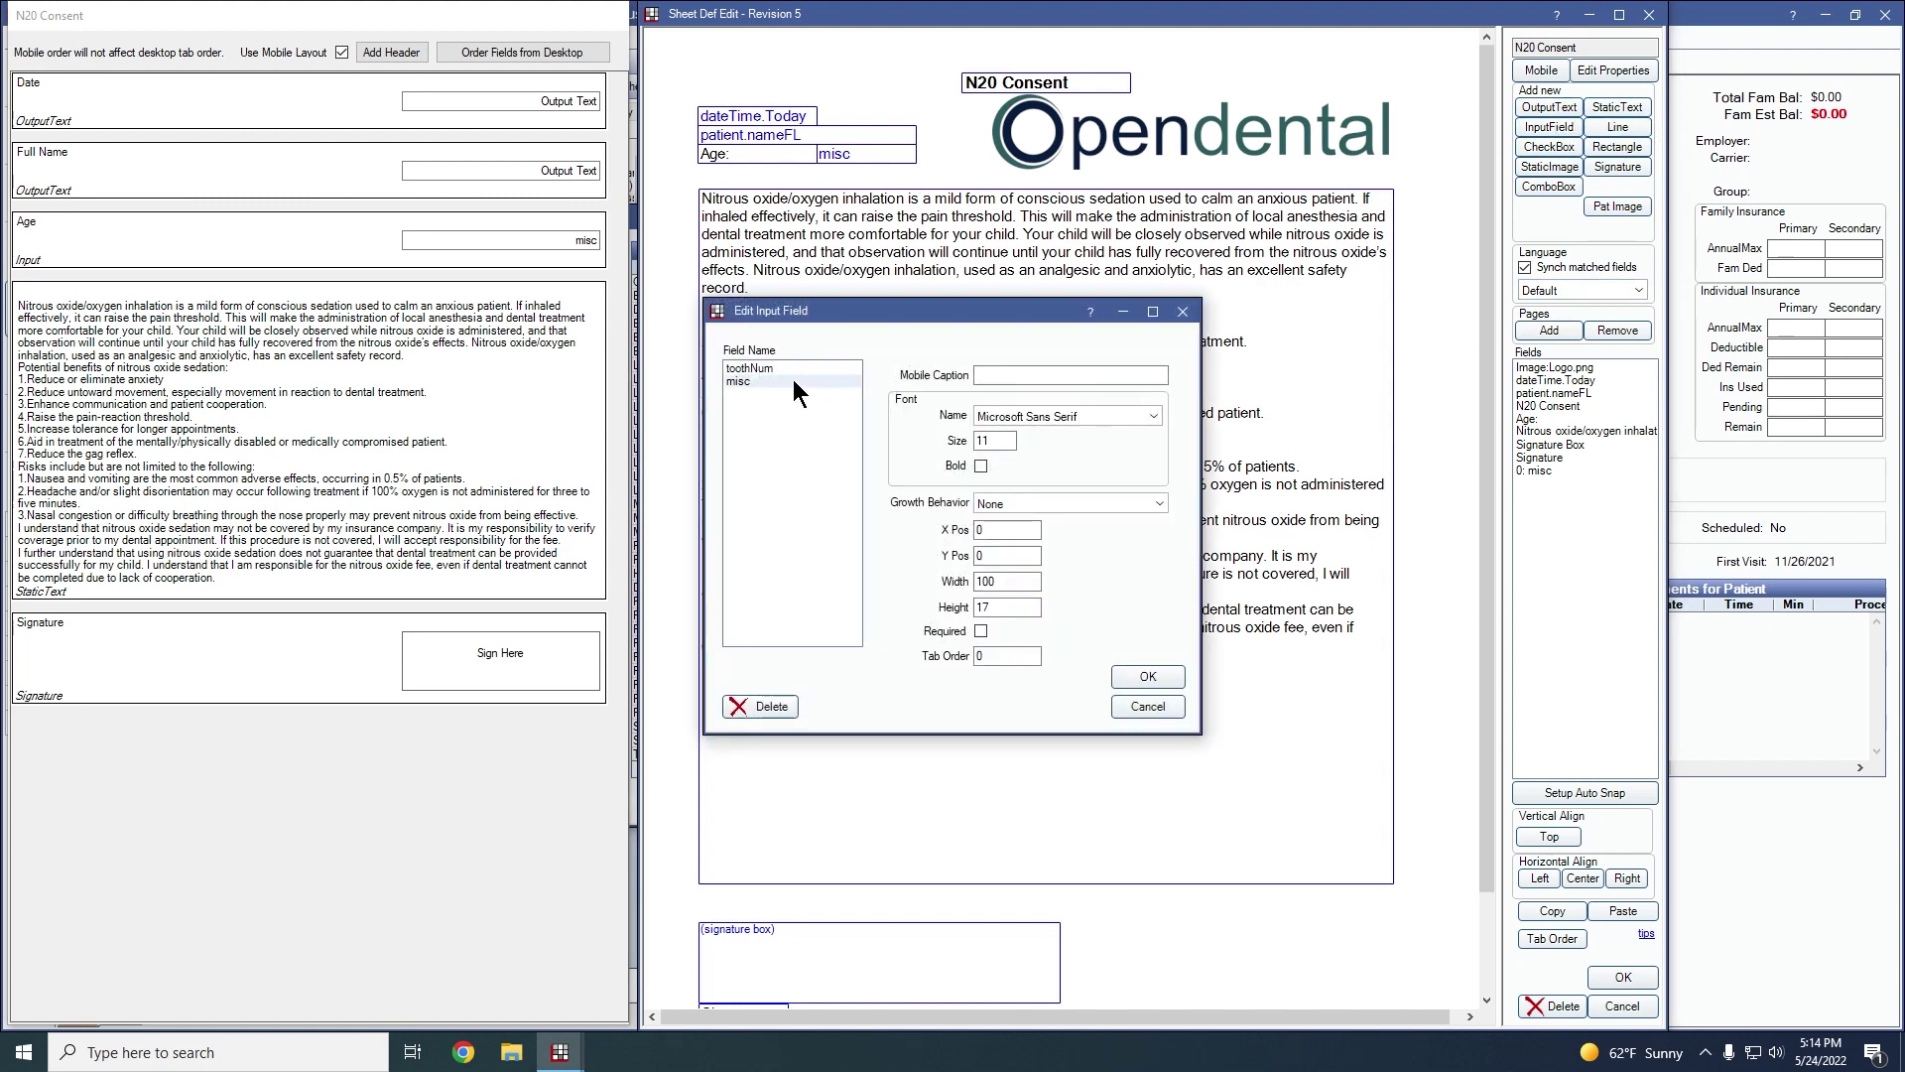
pyautogui.click(776, 366)
pyautogui.click(1146, 677)
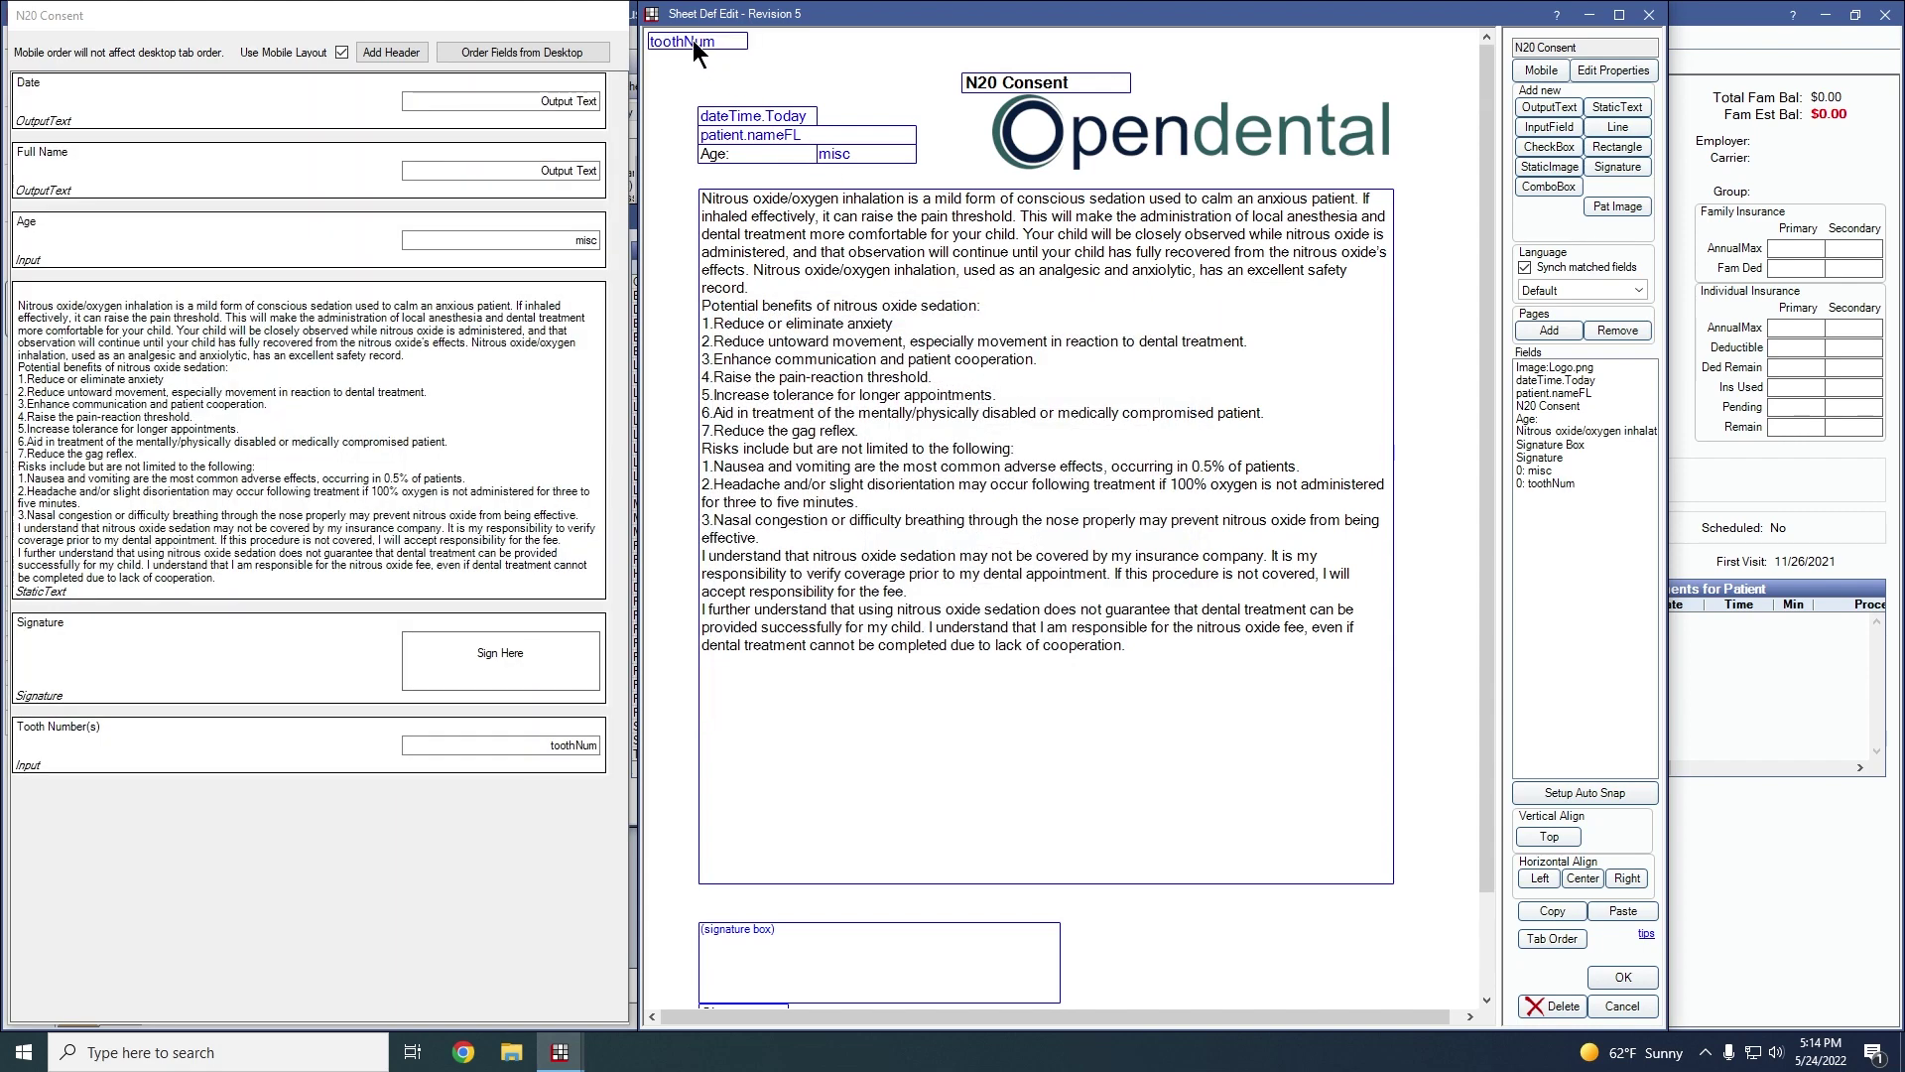
pyautogui.moveTo(743, 127); pyautogui.dragTo(860, 168)
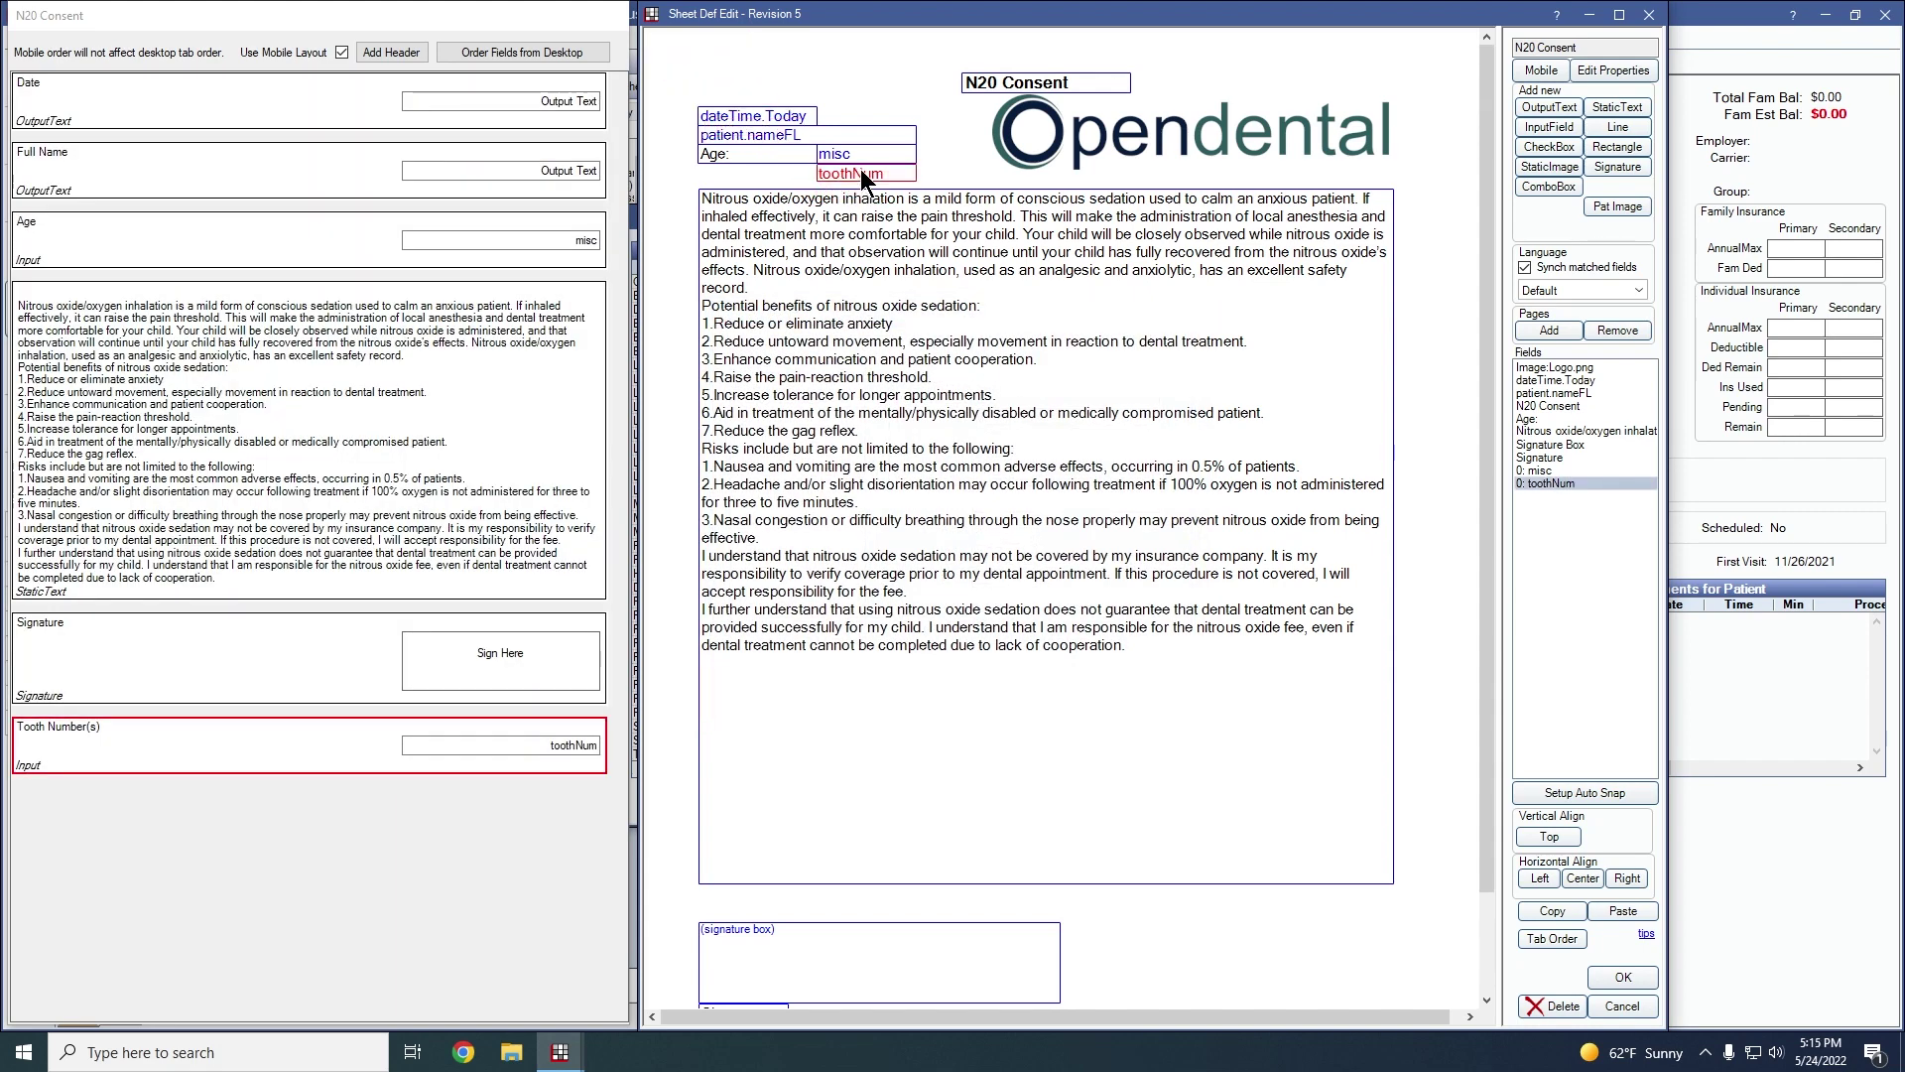
# - Add a 'Tooth Number' static text label left of the toothNum field
pyautogui.click(1602, 106)
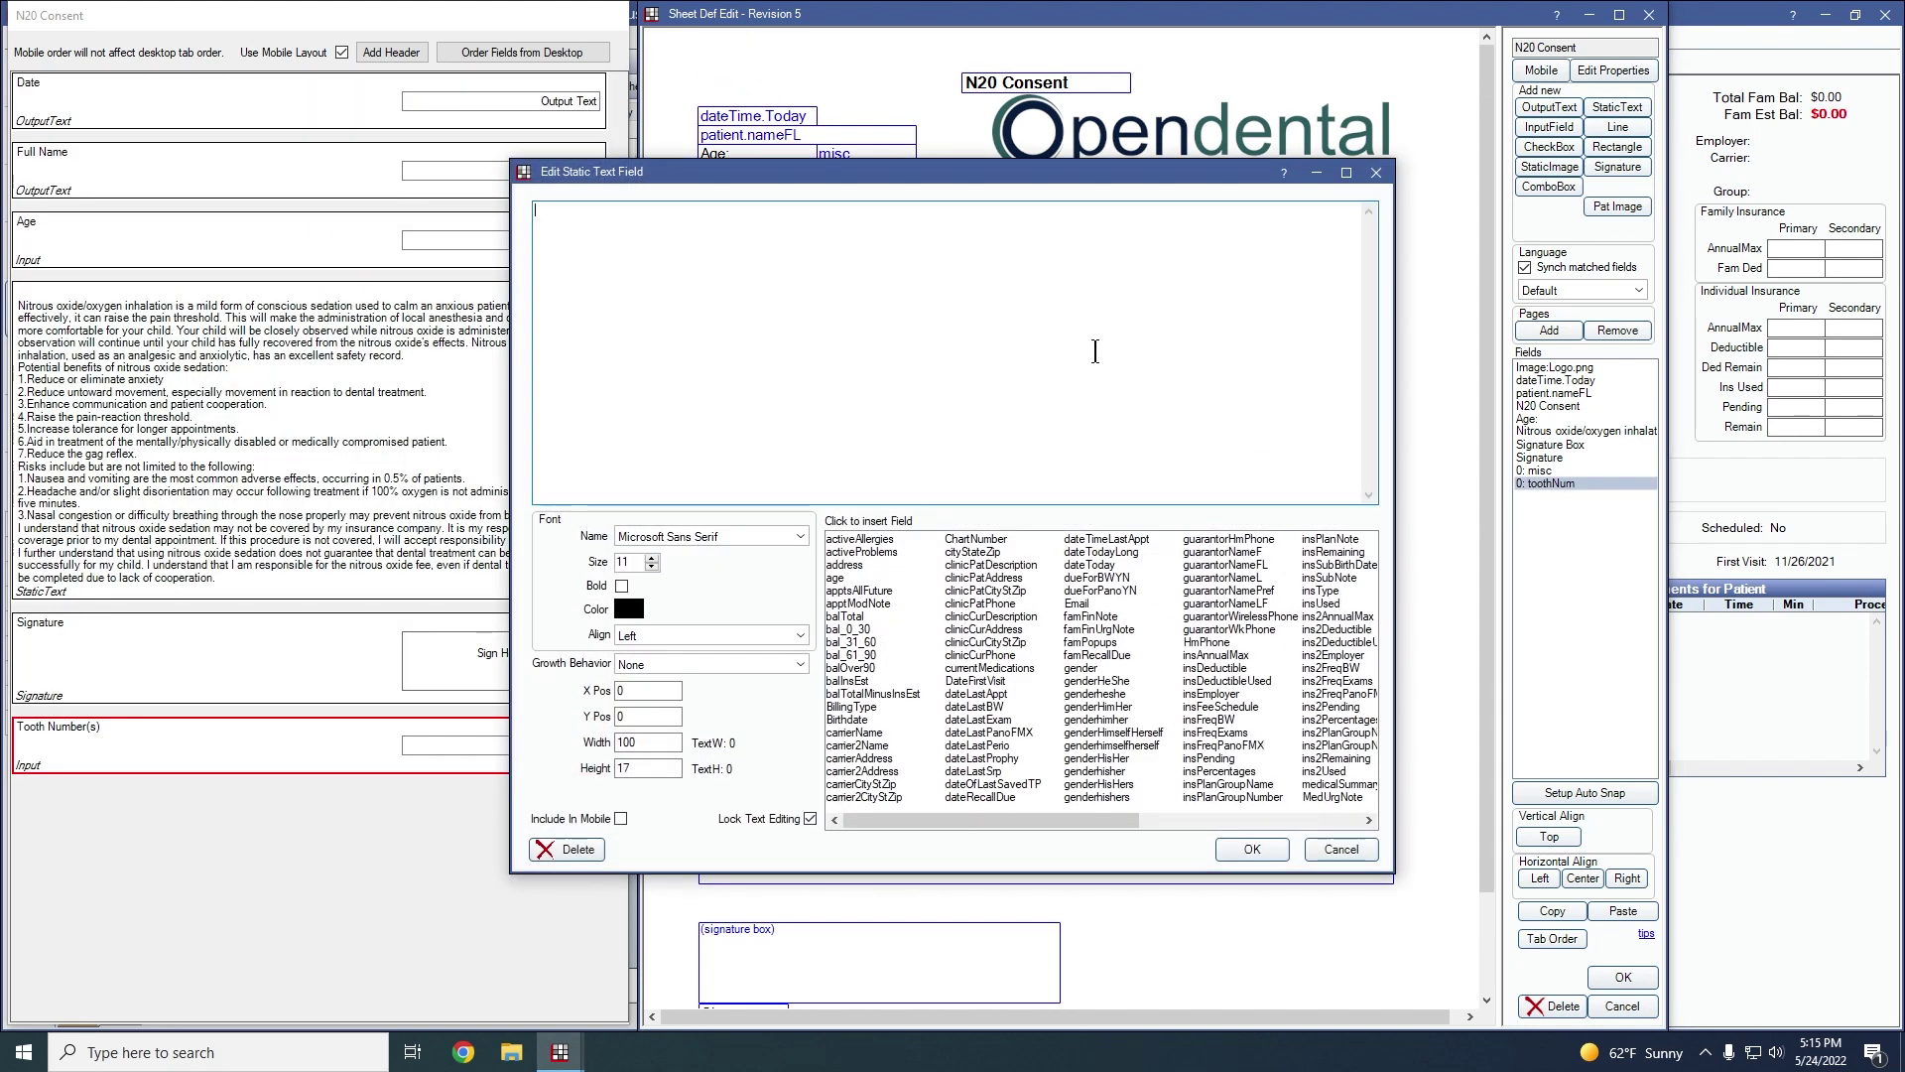
pyautogui.write('Tooth Number')
pyautogui.click(1266, 853)
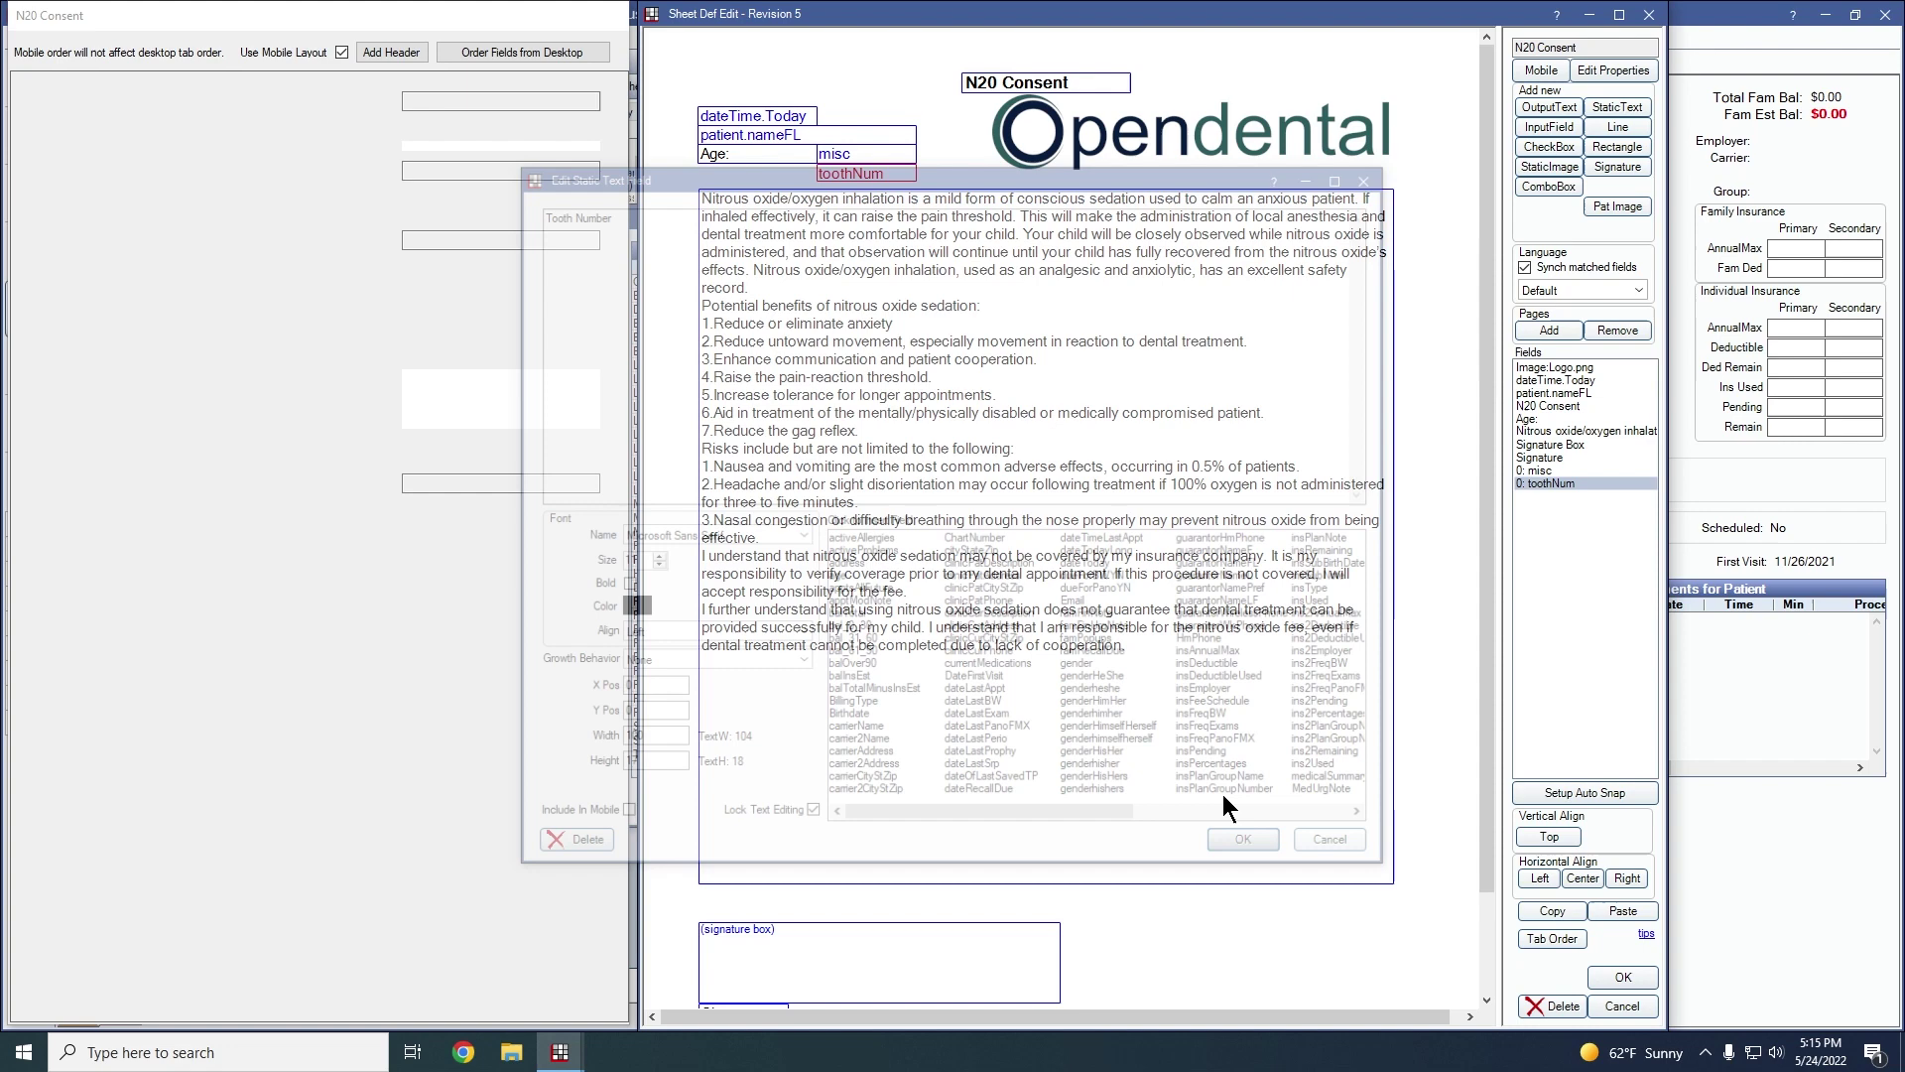
pyautogui.moveTo(710, 52); pyautogui.dragTo(776, 188)
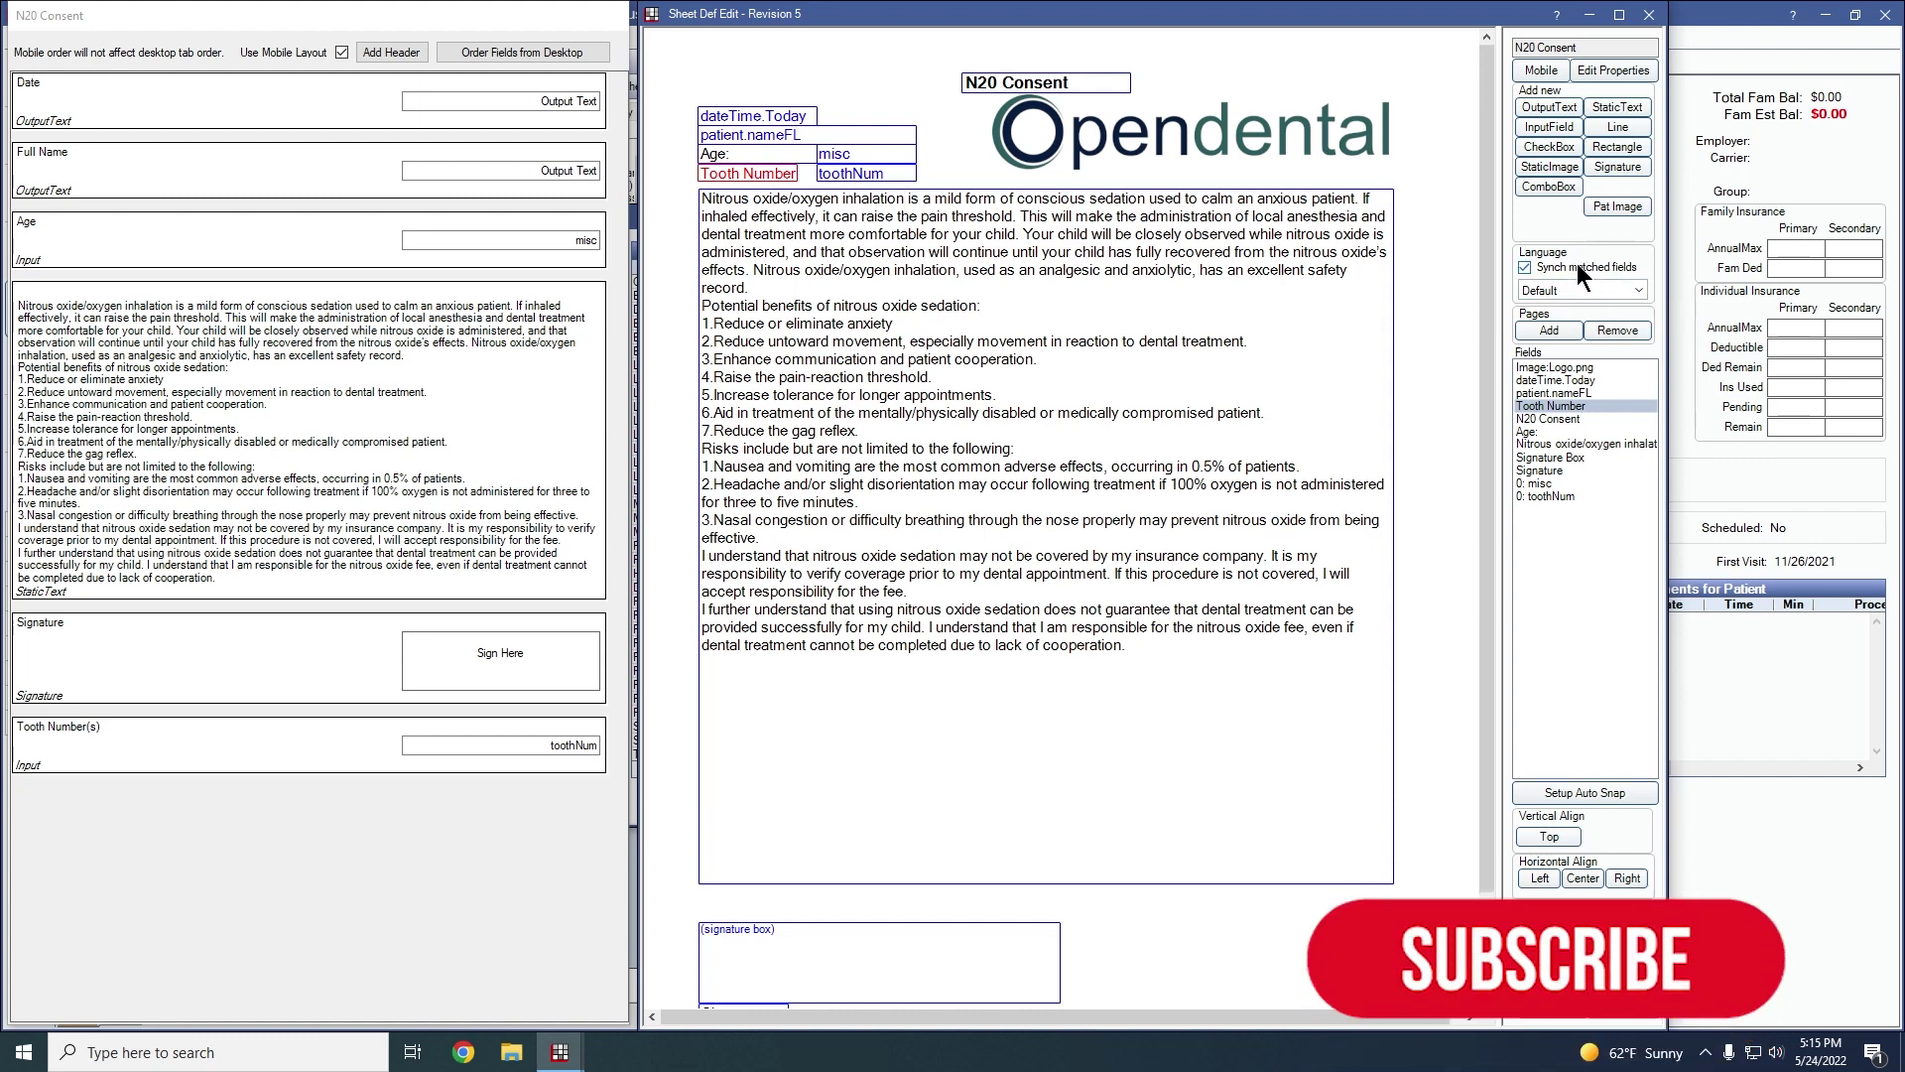
# - View the sheet's Spanish translation, then save the consent sheet
pyautogui.click(1549, 290)
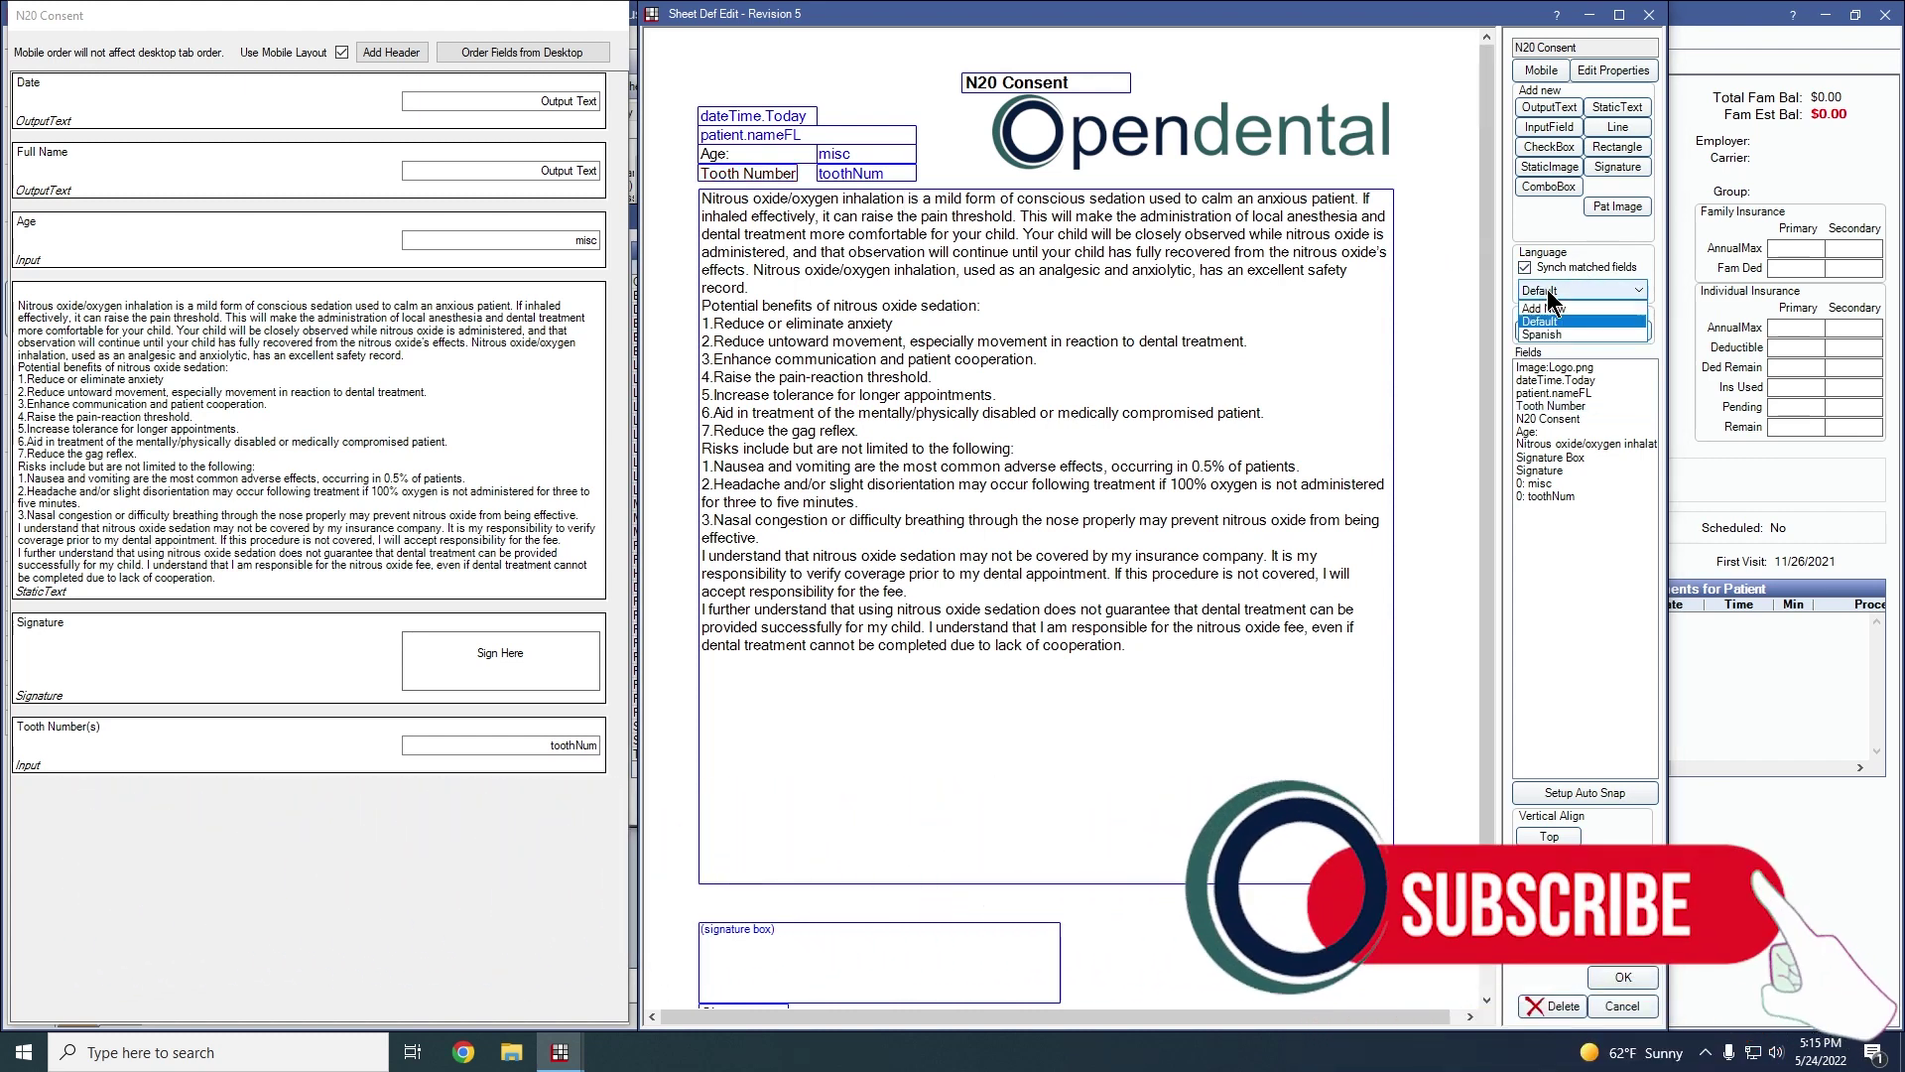
pyautogui.click(1543, 336)
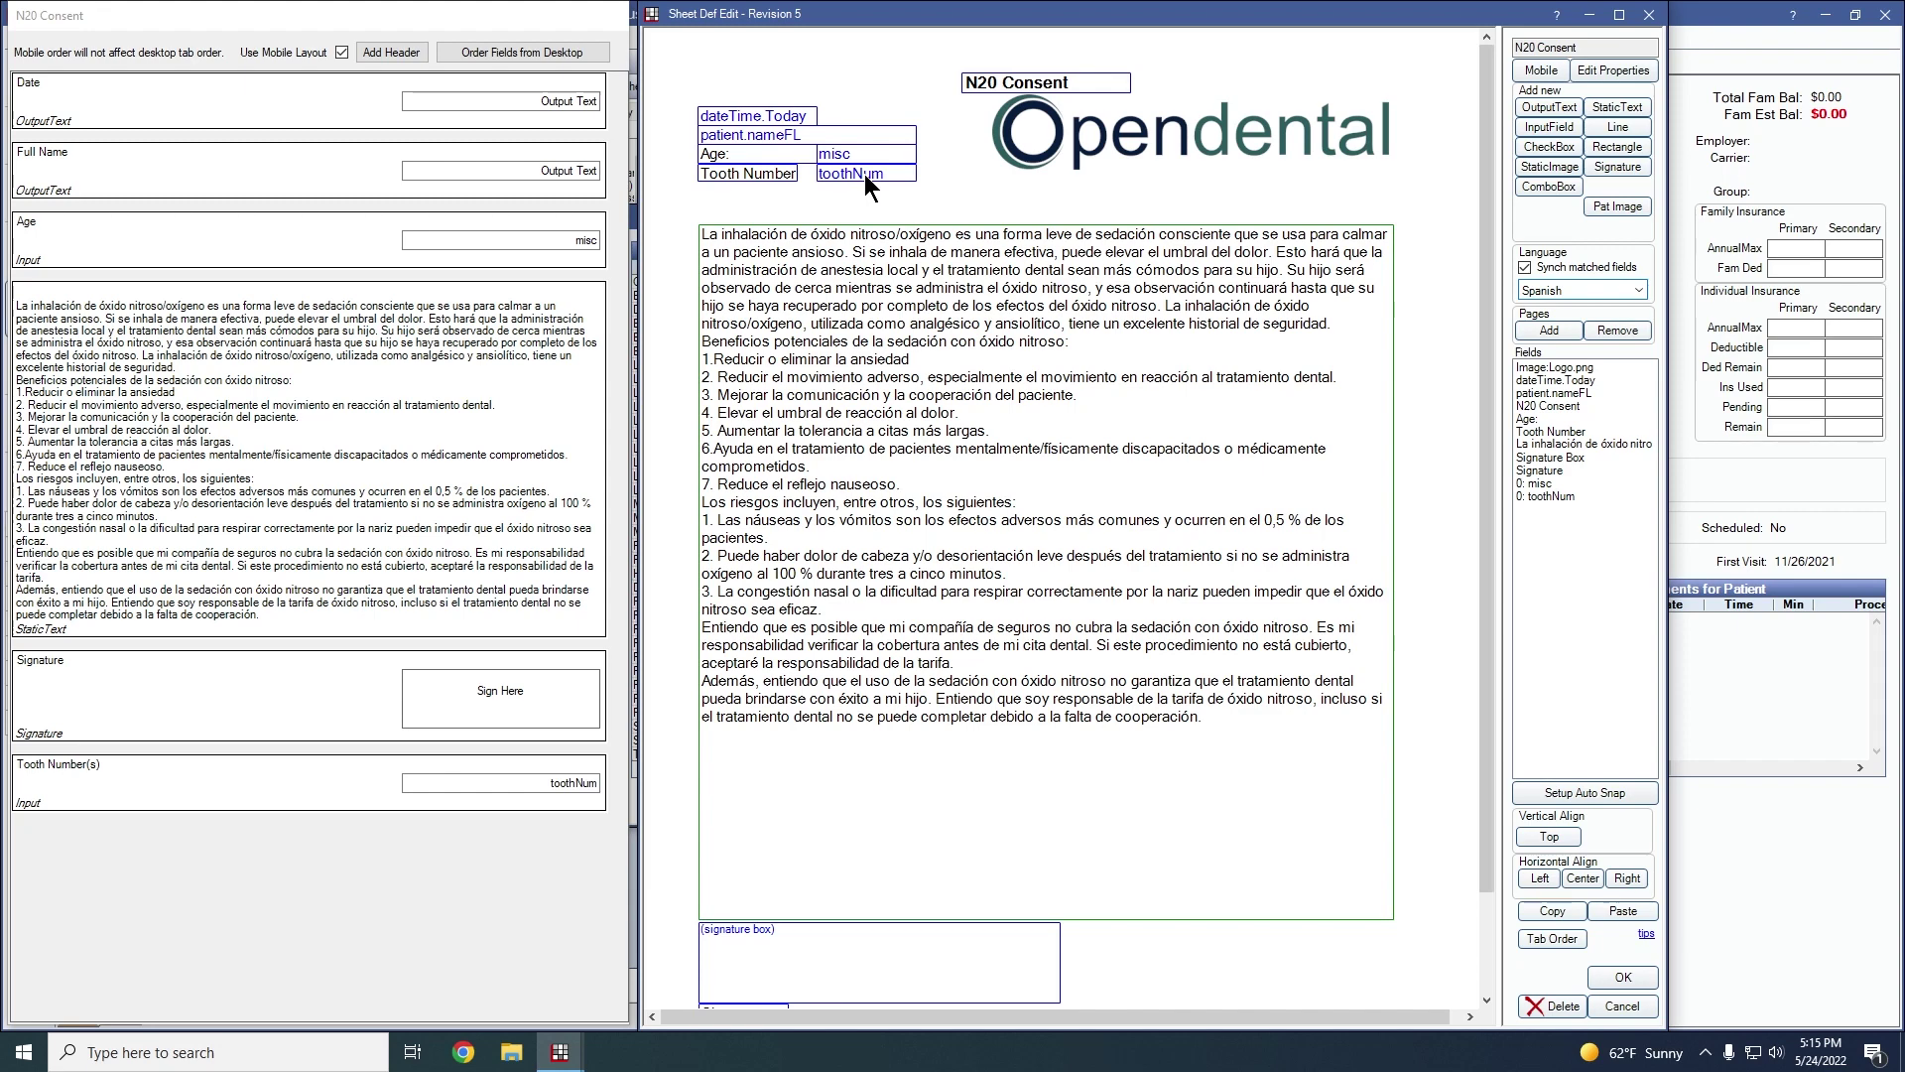
pyautogui.click(1645, 978)
# - In Manage > Billing, enter 30 for the insurance-pending exclusion days and close
pyautogui.click(1373, 799)
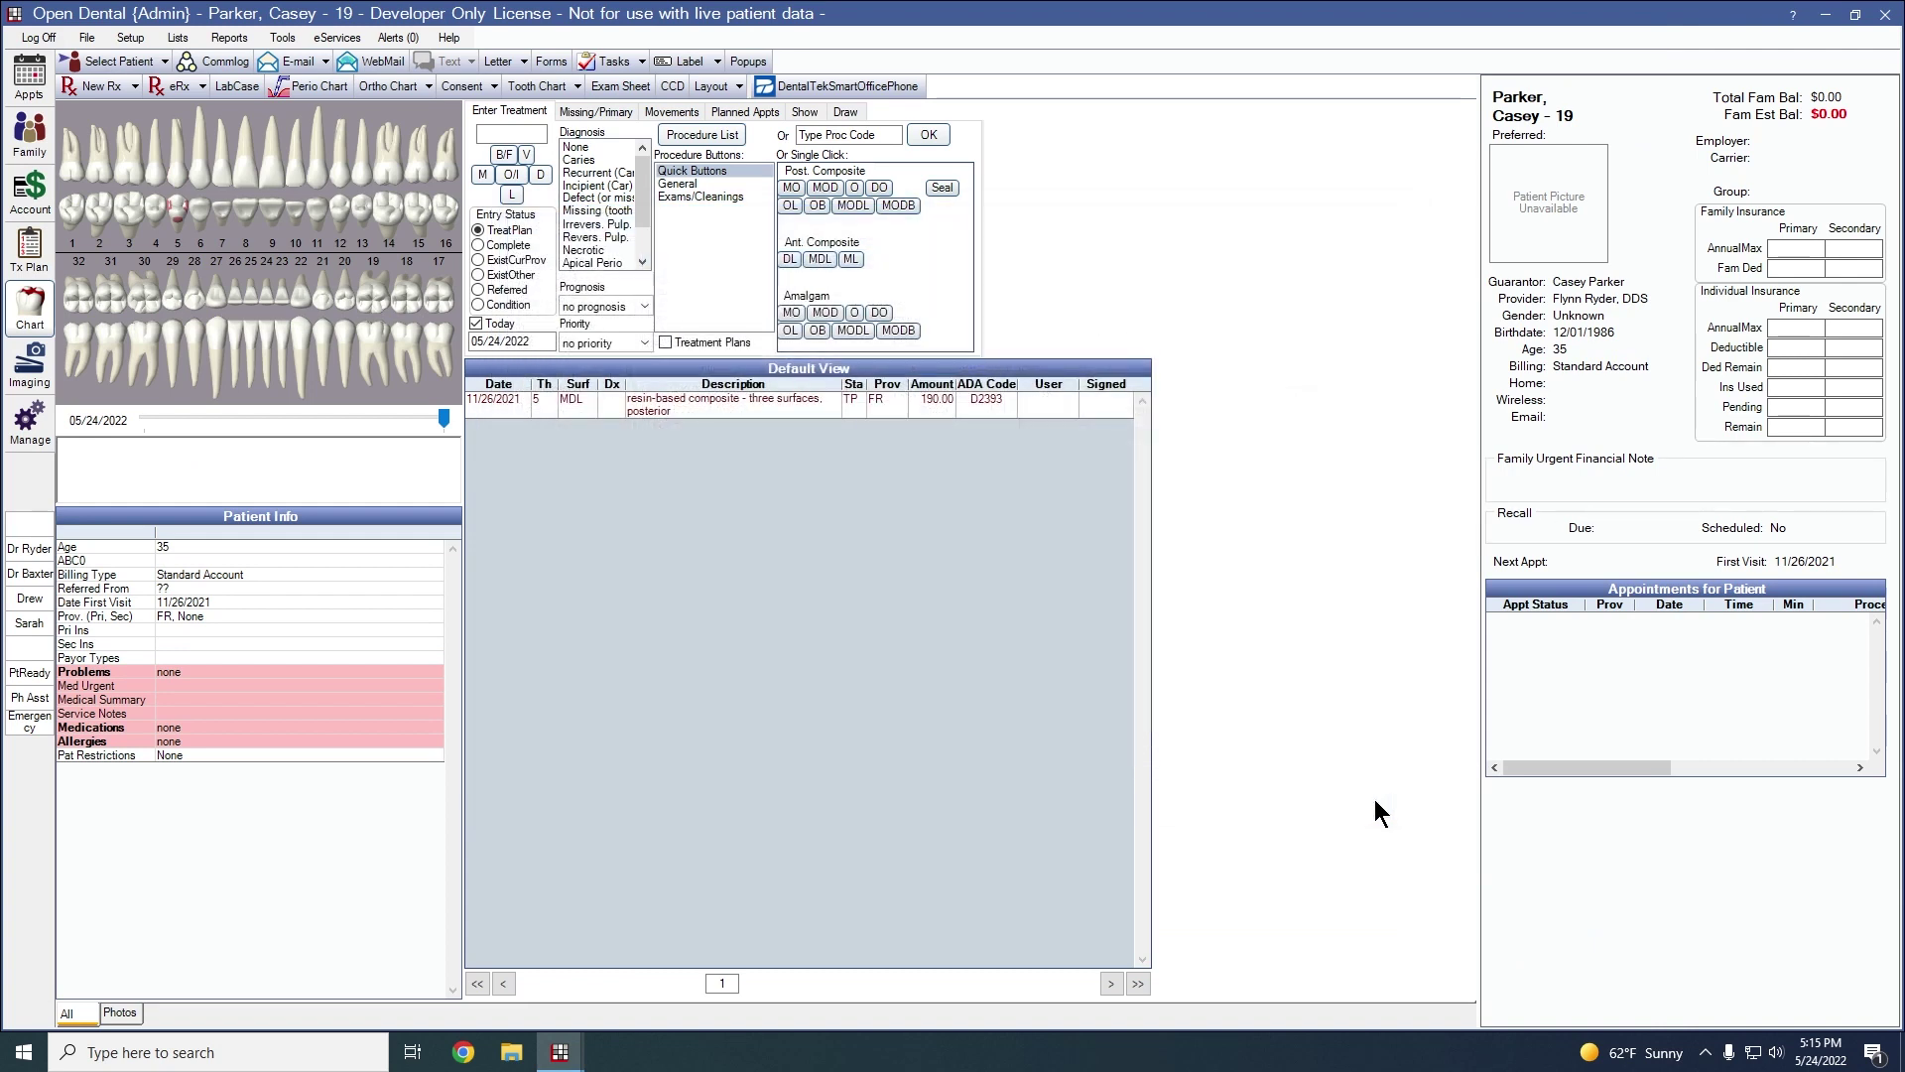
pyautogui.click(29, 421)
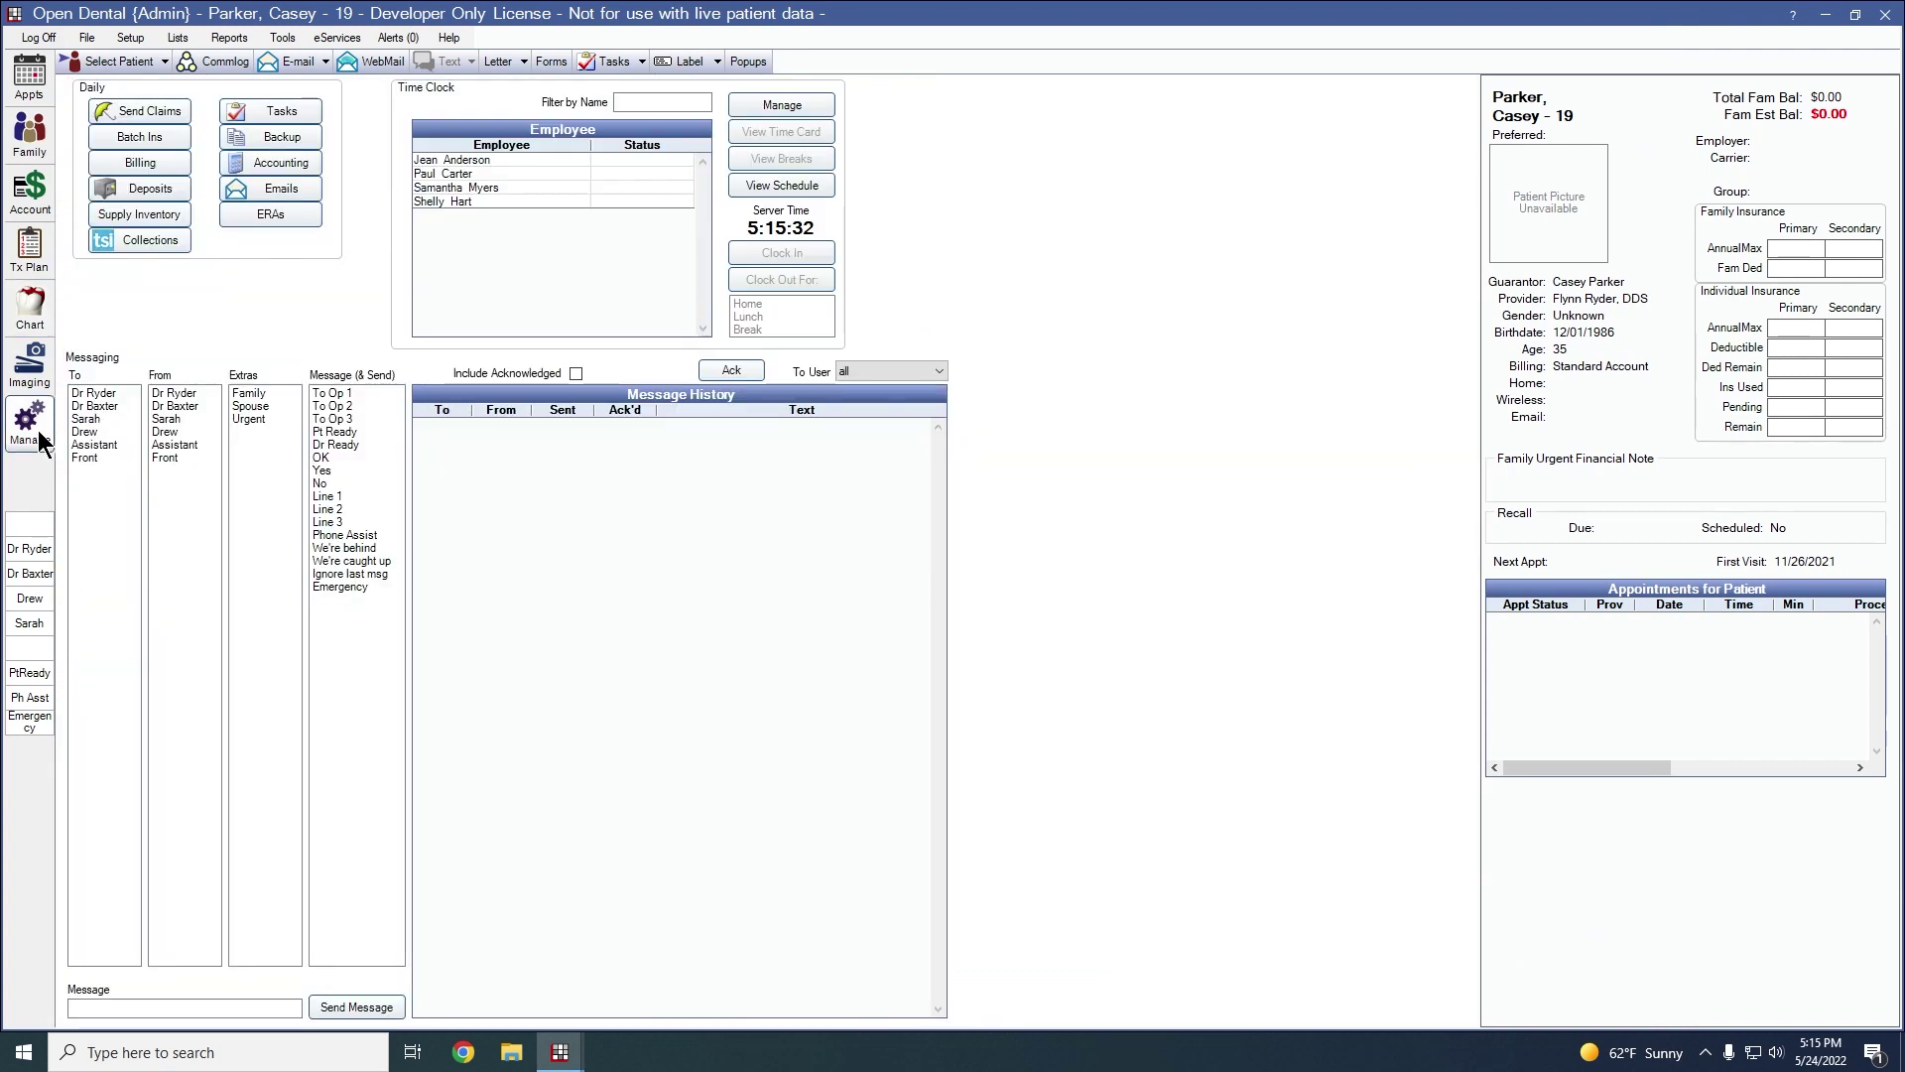
pyautogui.click(123, 165)
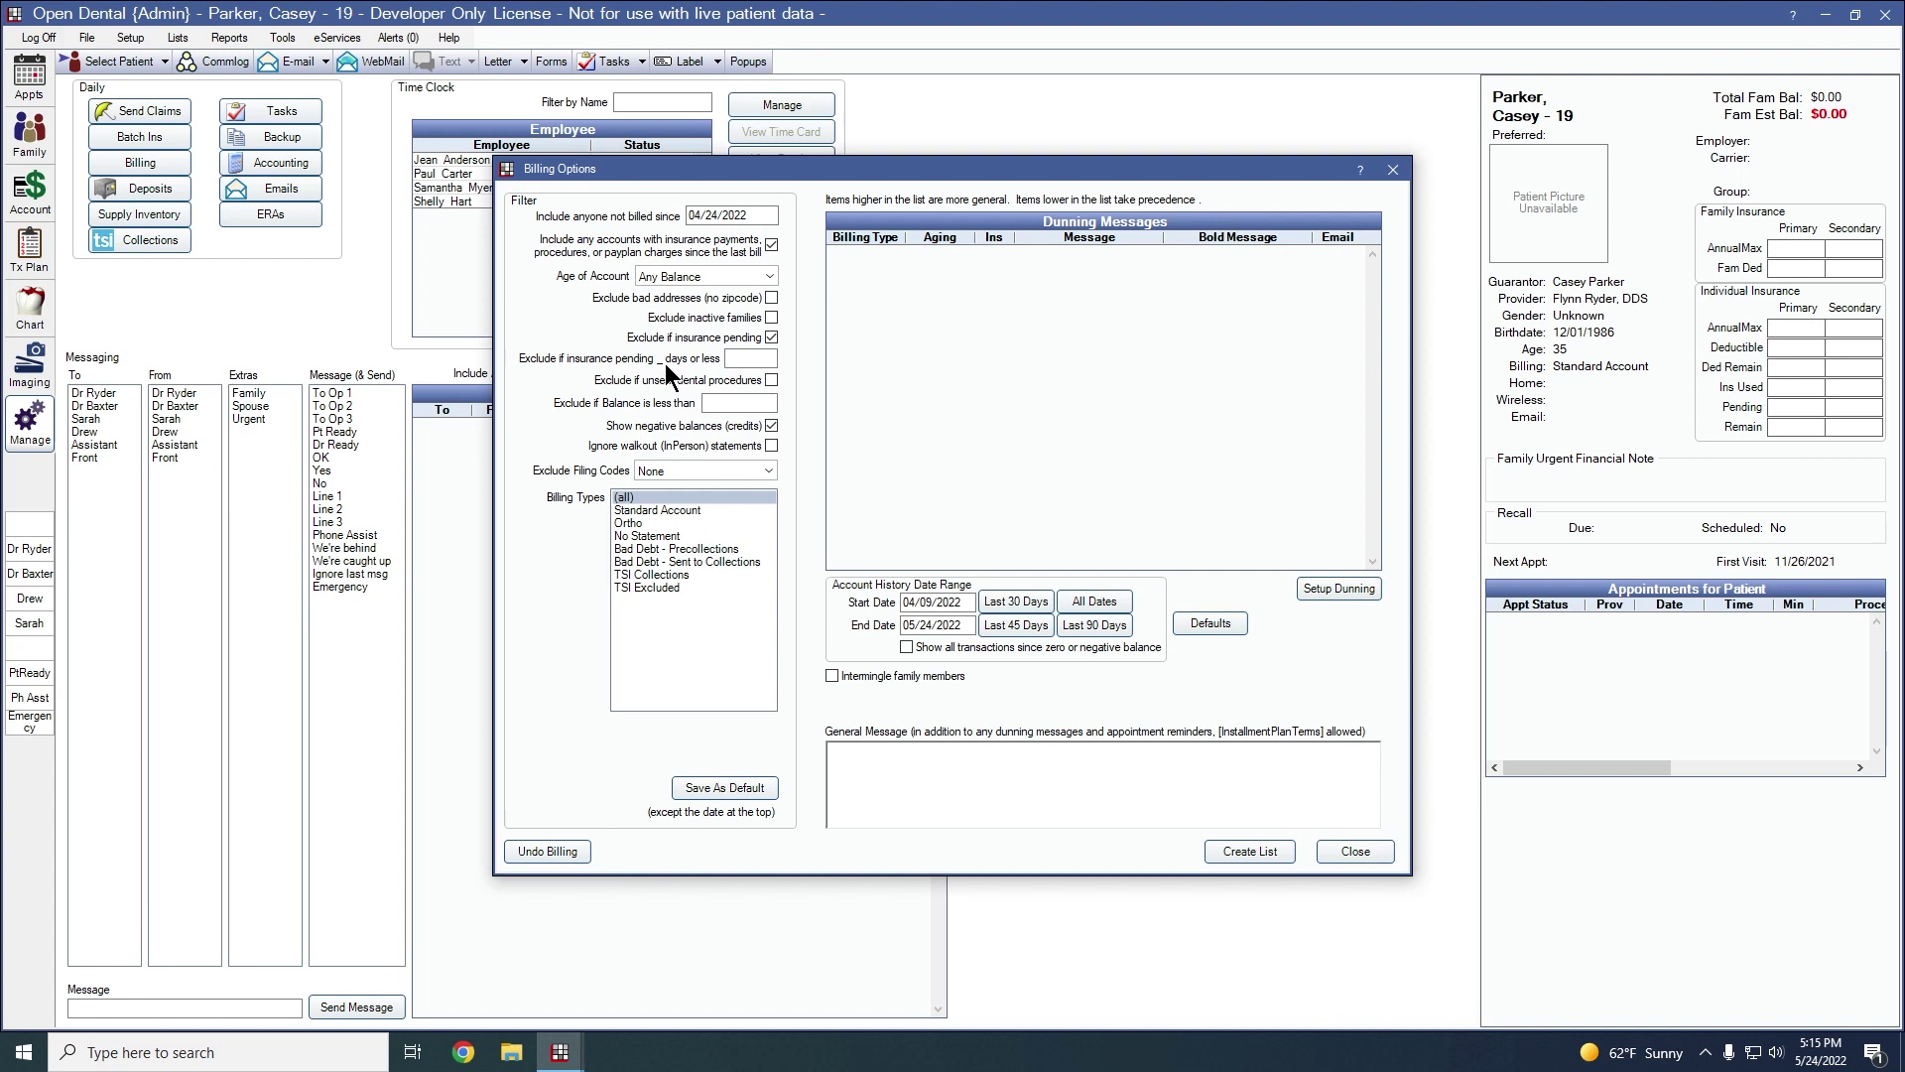
pyautogui.click(732, 359)
pyautogui.write('30')
pyautogui.click(1339, 588)
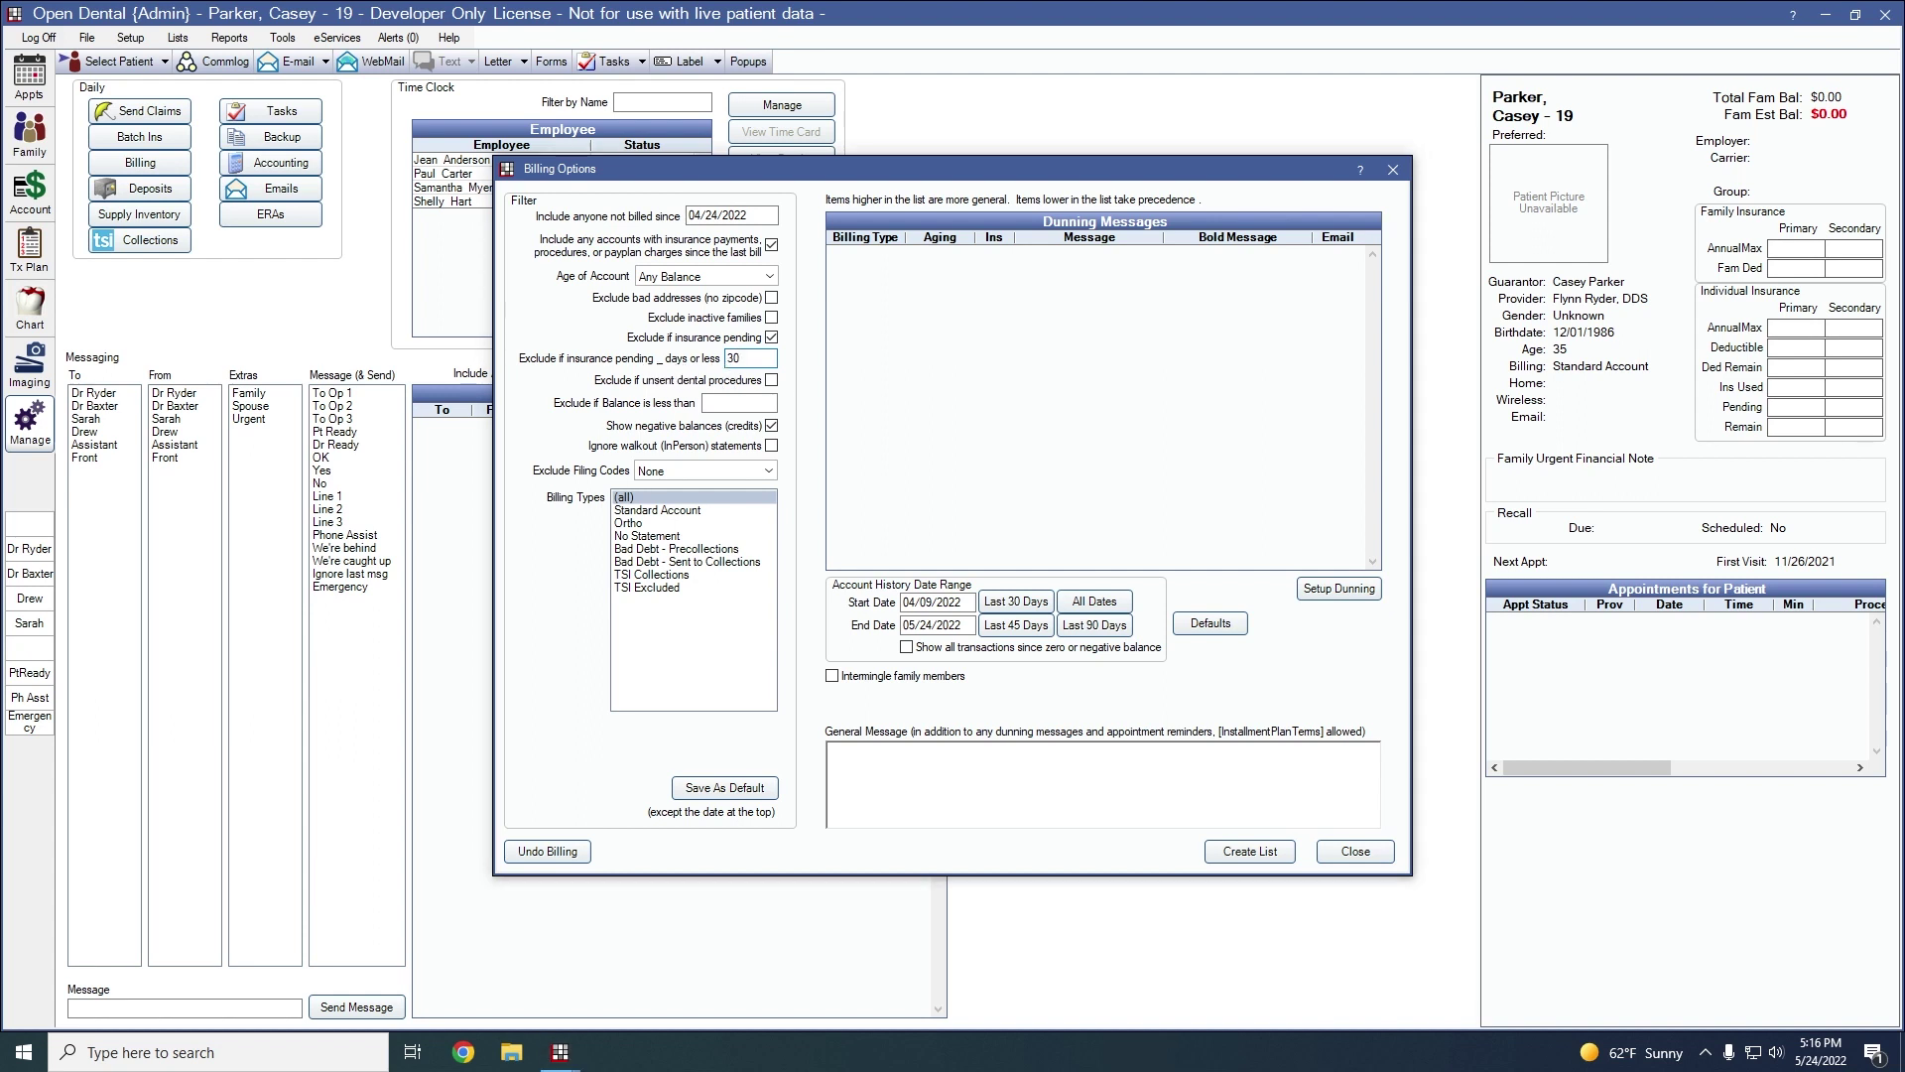
pyautogui.click(1354, 851)
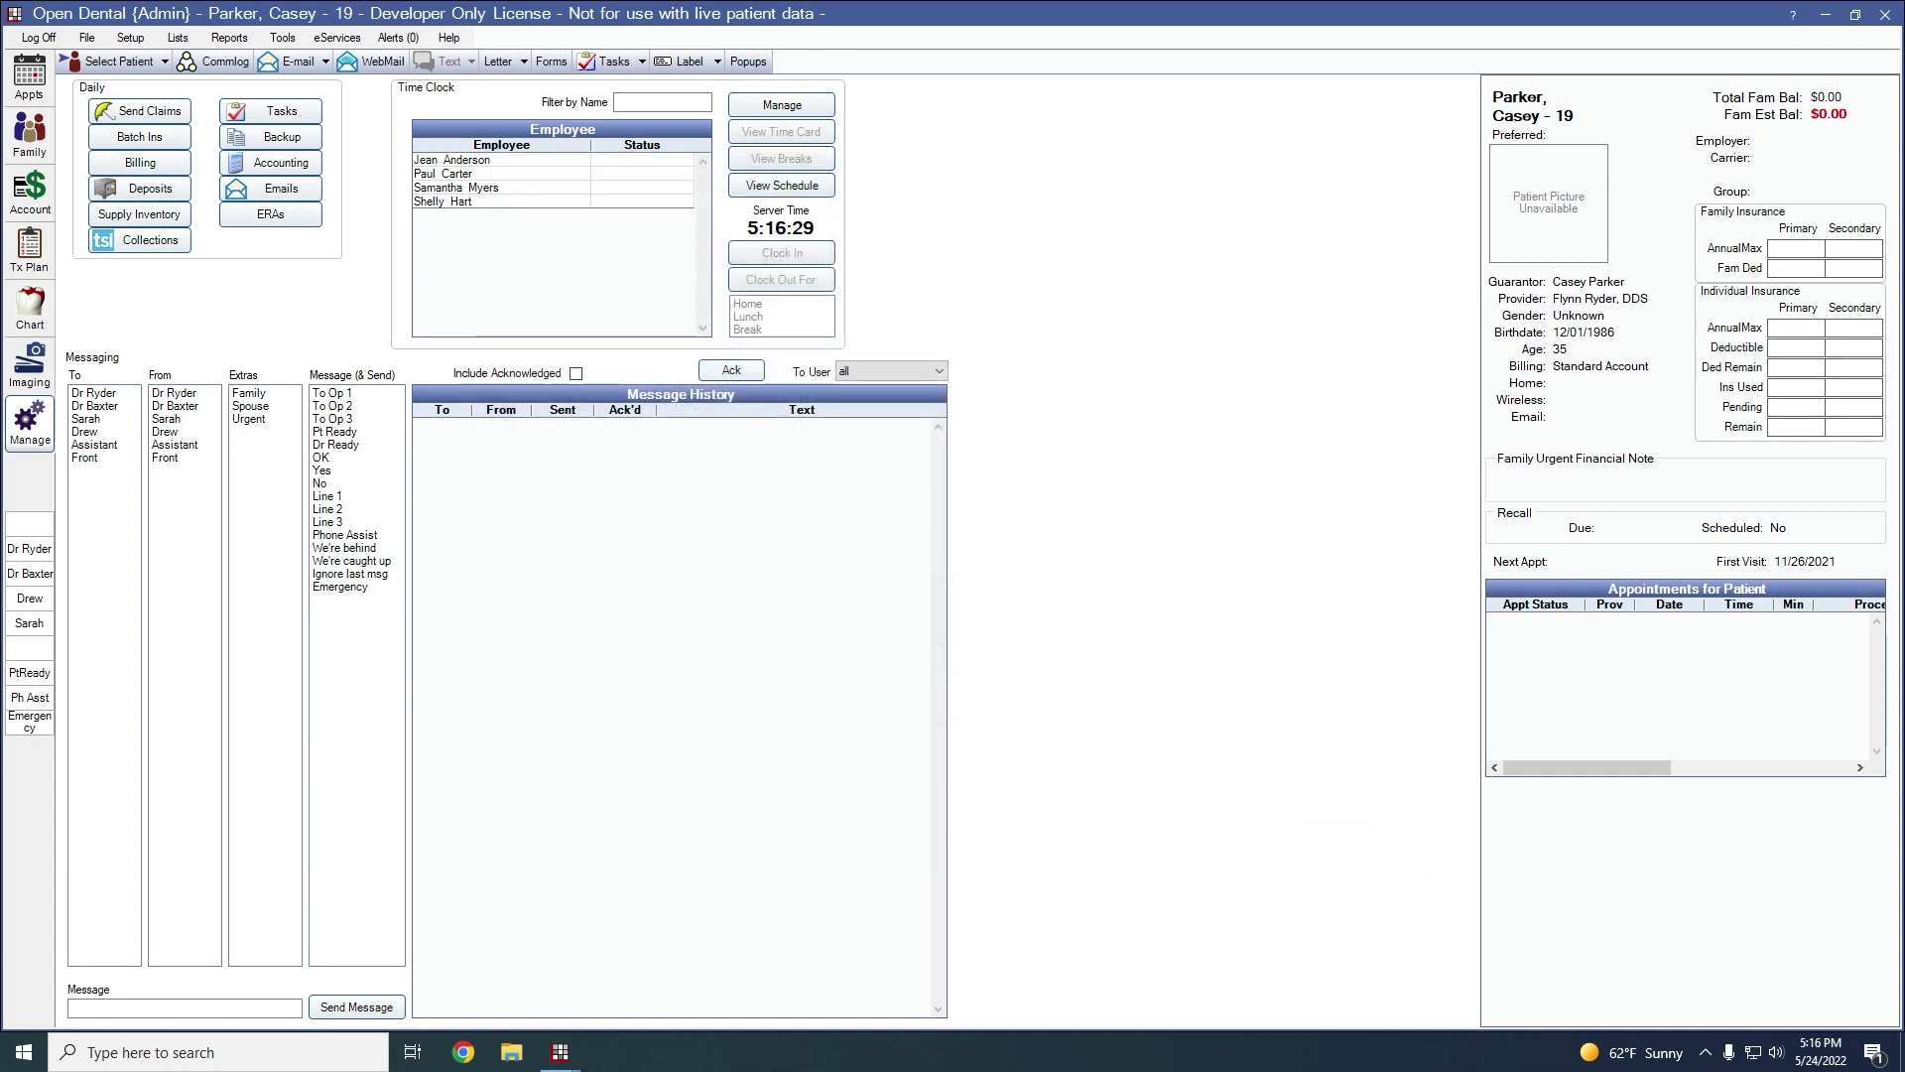
# - Open the Perio Chart setup and reset all default probing depths to 323
pyautogui.click(45, 312)
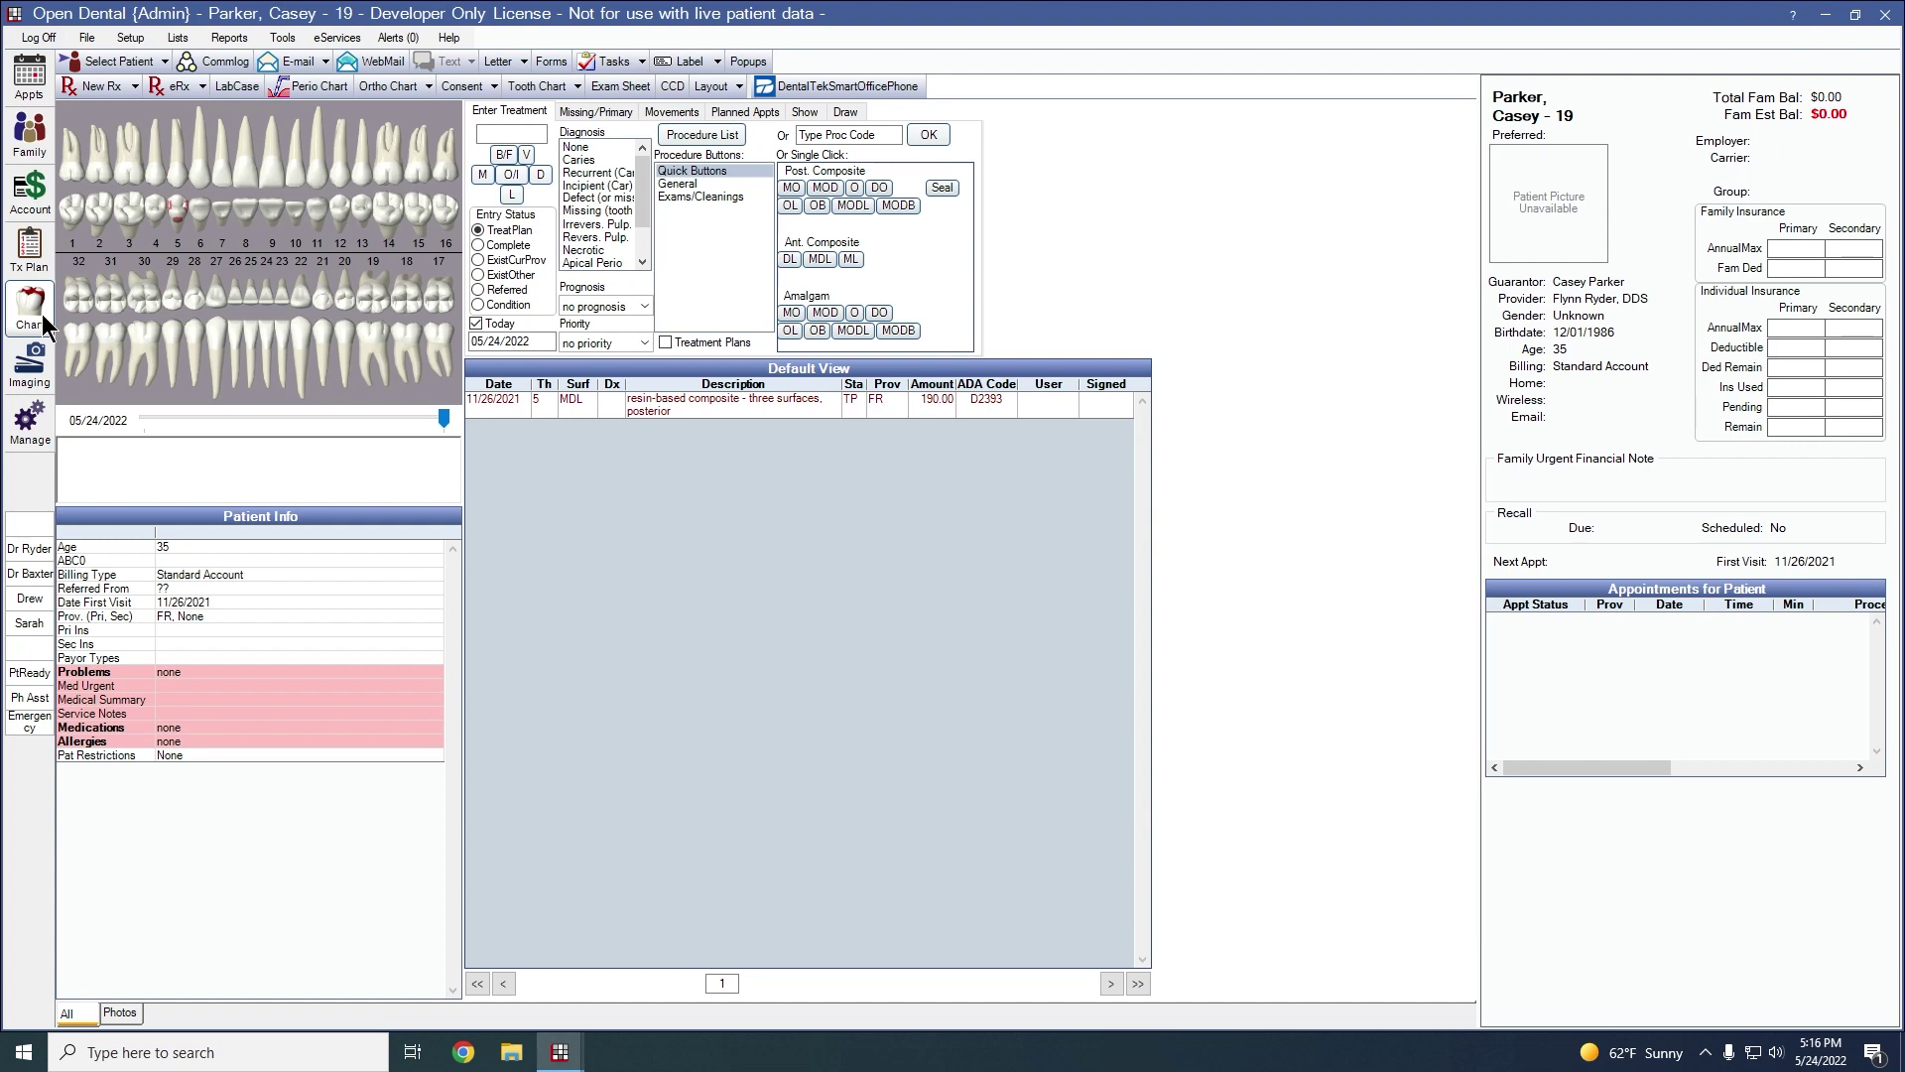
pyautogui.click(314, 86)
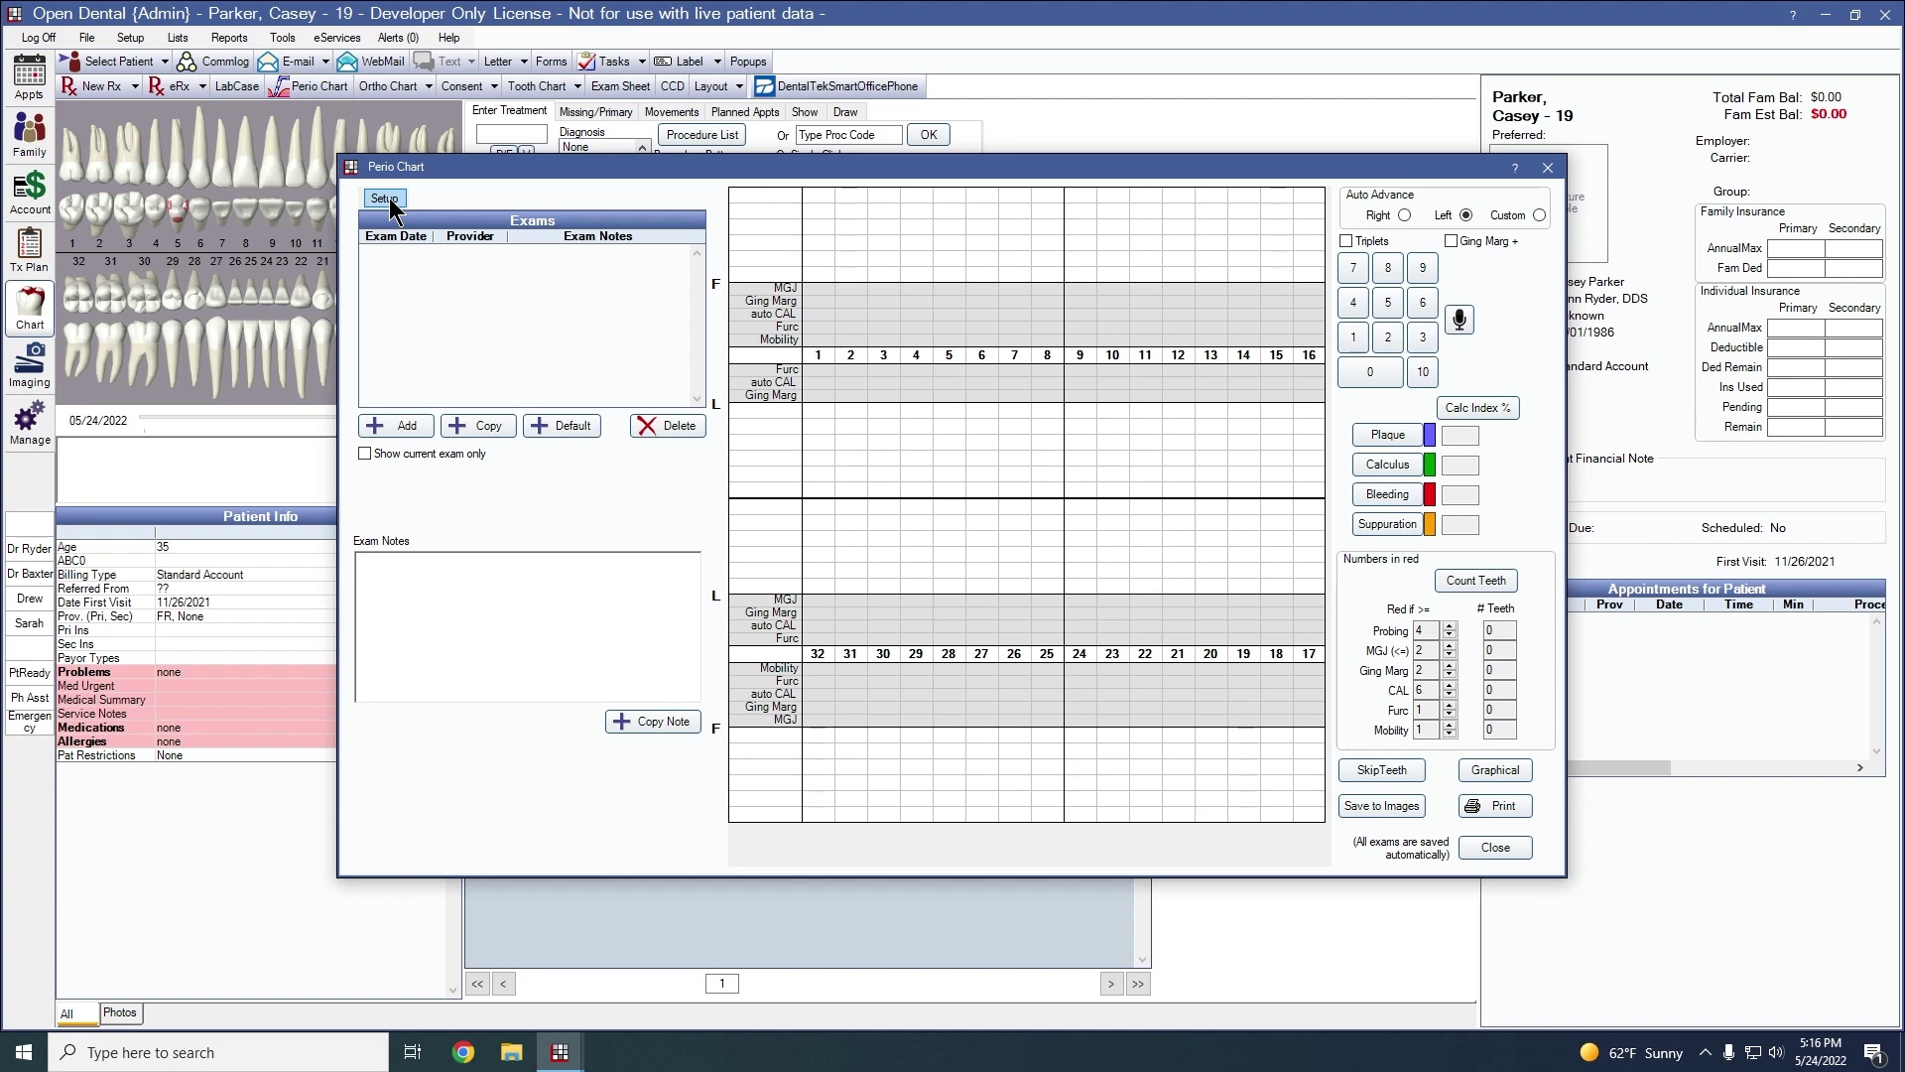
pyautogui.click(386, 198)
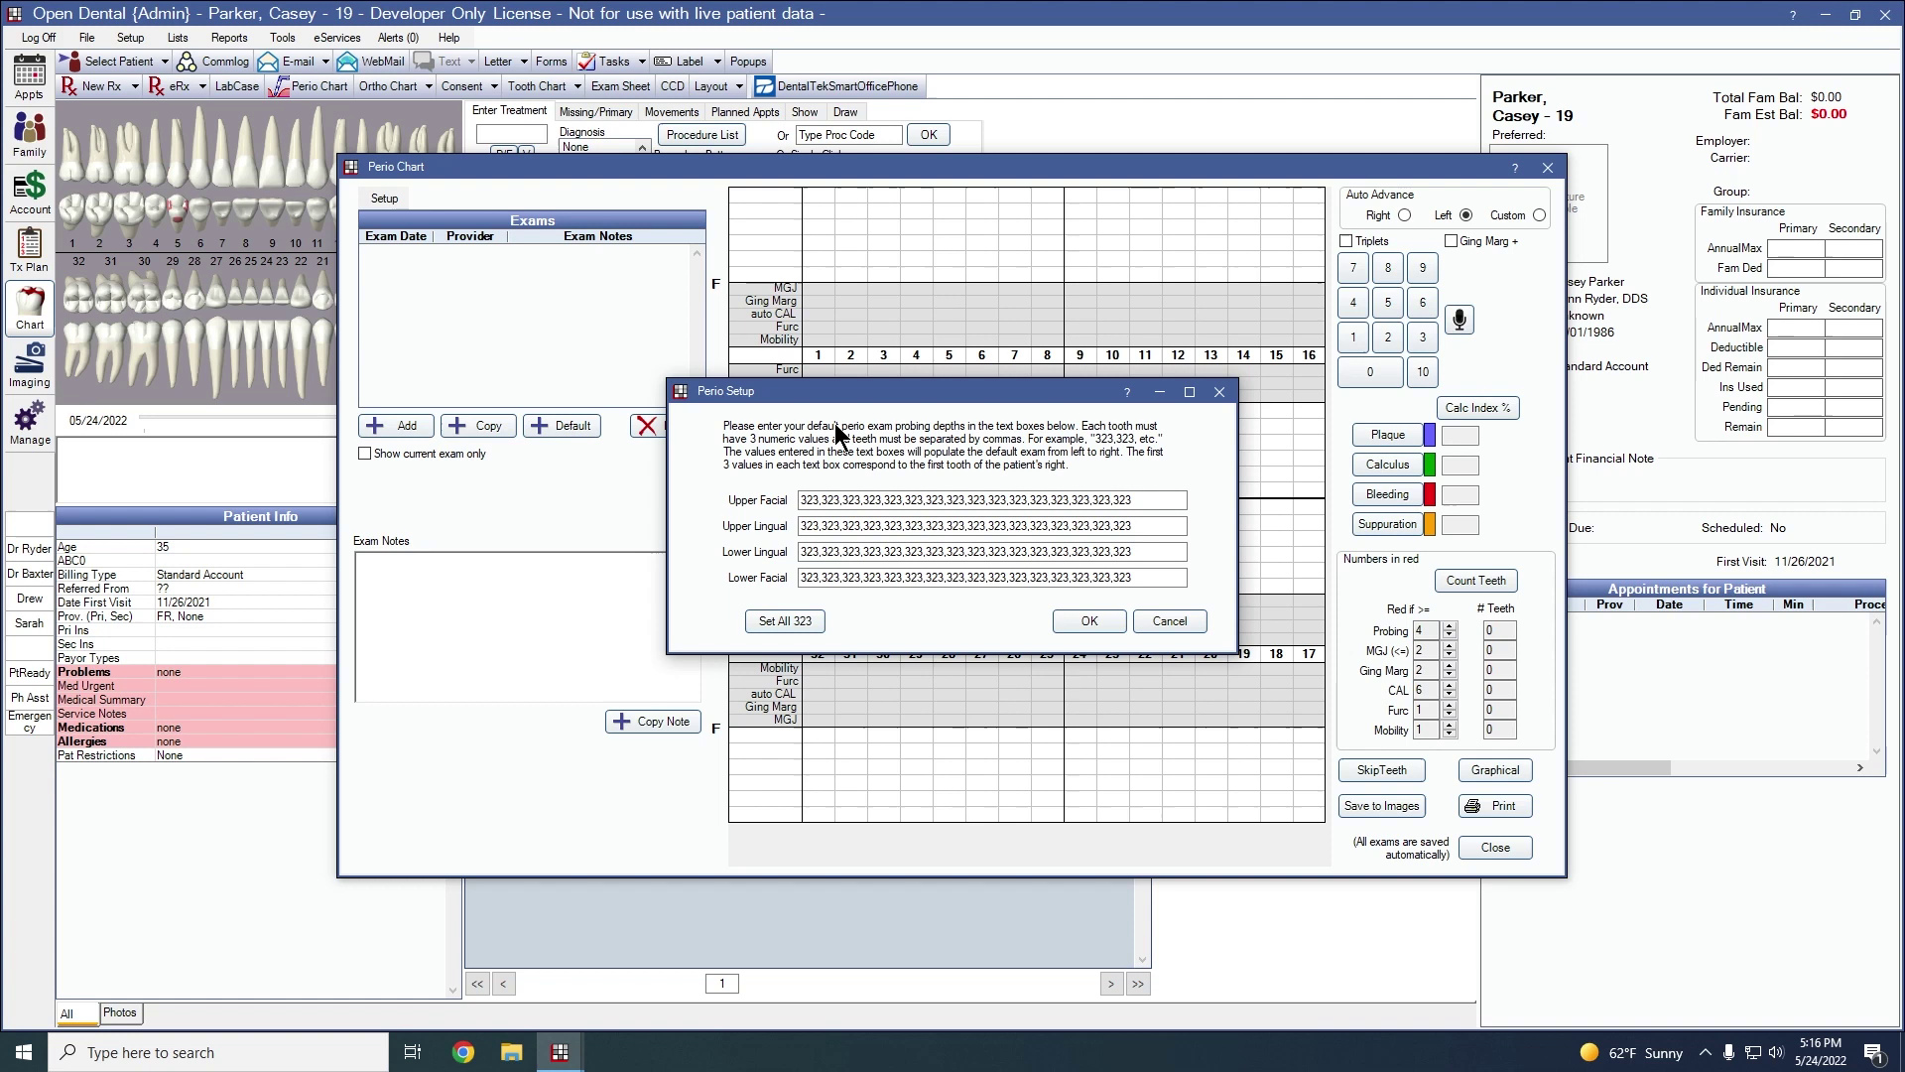
pyautogui.click(870, 528)
pyautogui.moveTo(1131, 500); pyautogui.dragTo(799, 500)
pyautogui.click(822, 503)
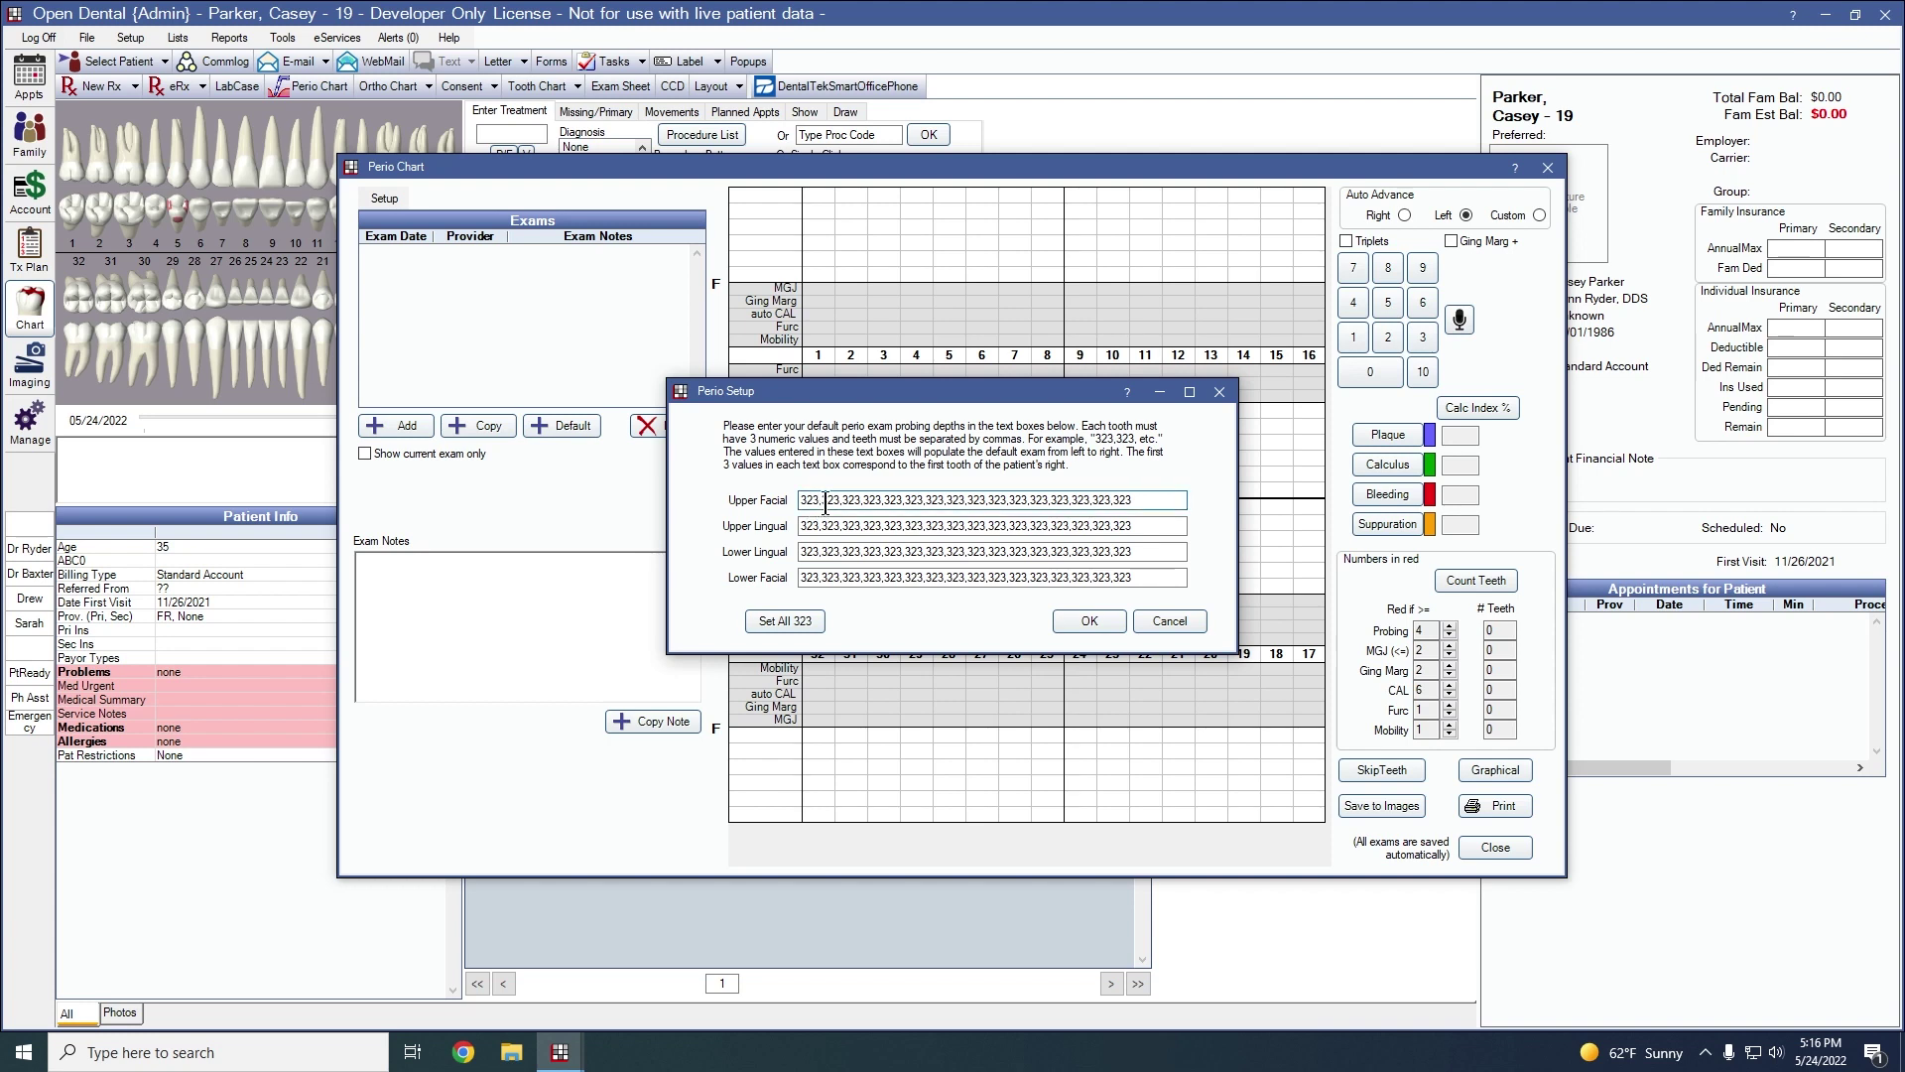
pyautogui.click(784, 619)
# - Change the upper facial defaults for teeth 4–7 to 222 and save
pyautogui.click(882, 500)
pyautogui.write('222')
pyautogui.press('Delete')
pyautogui.write(',2')
pyautogui.press('Delete')
pyautogui.write('22,')
pyautogui.press('Delete')
pyautogui.press('Delete')
pyautogui.press('Delete')
pyautogui.write('222,2')
pyautogui.press('Delete')
pyautogui.press('Delete')
pyautogui.press('Delete')
pyautogui.write('22,')
pyautogui.click(1091, 620)
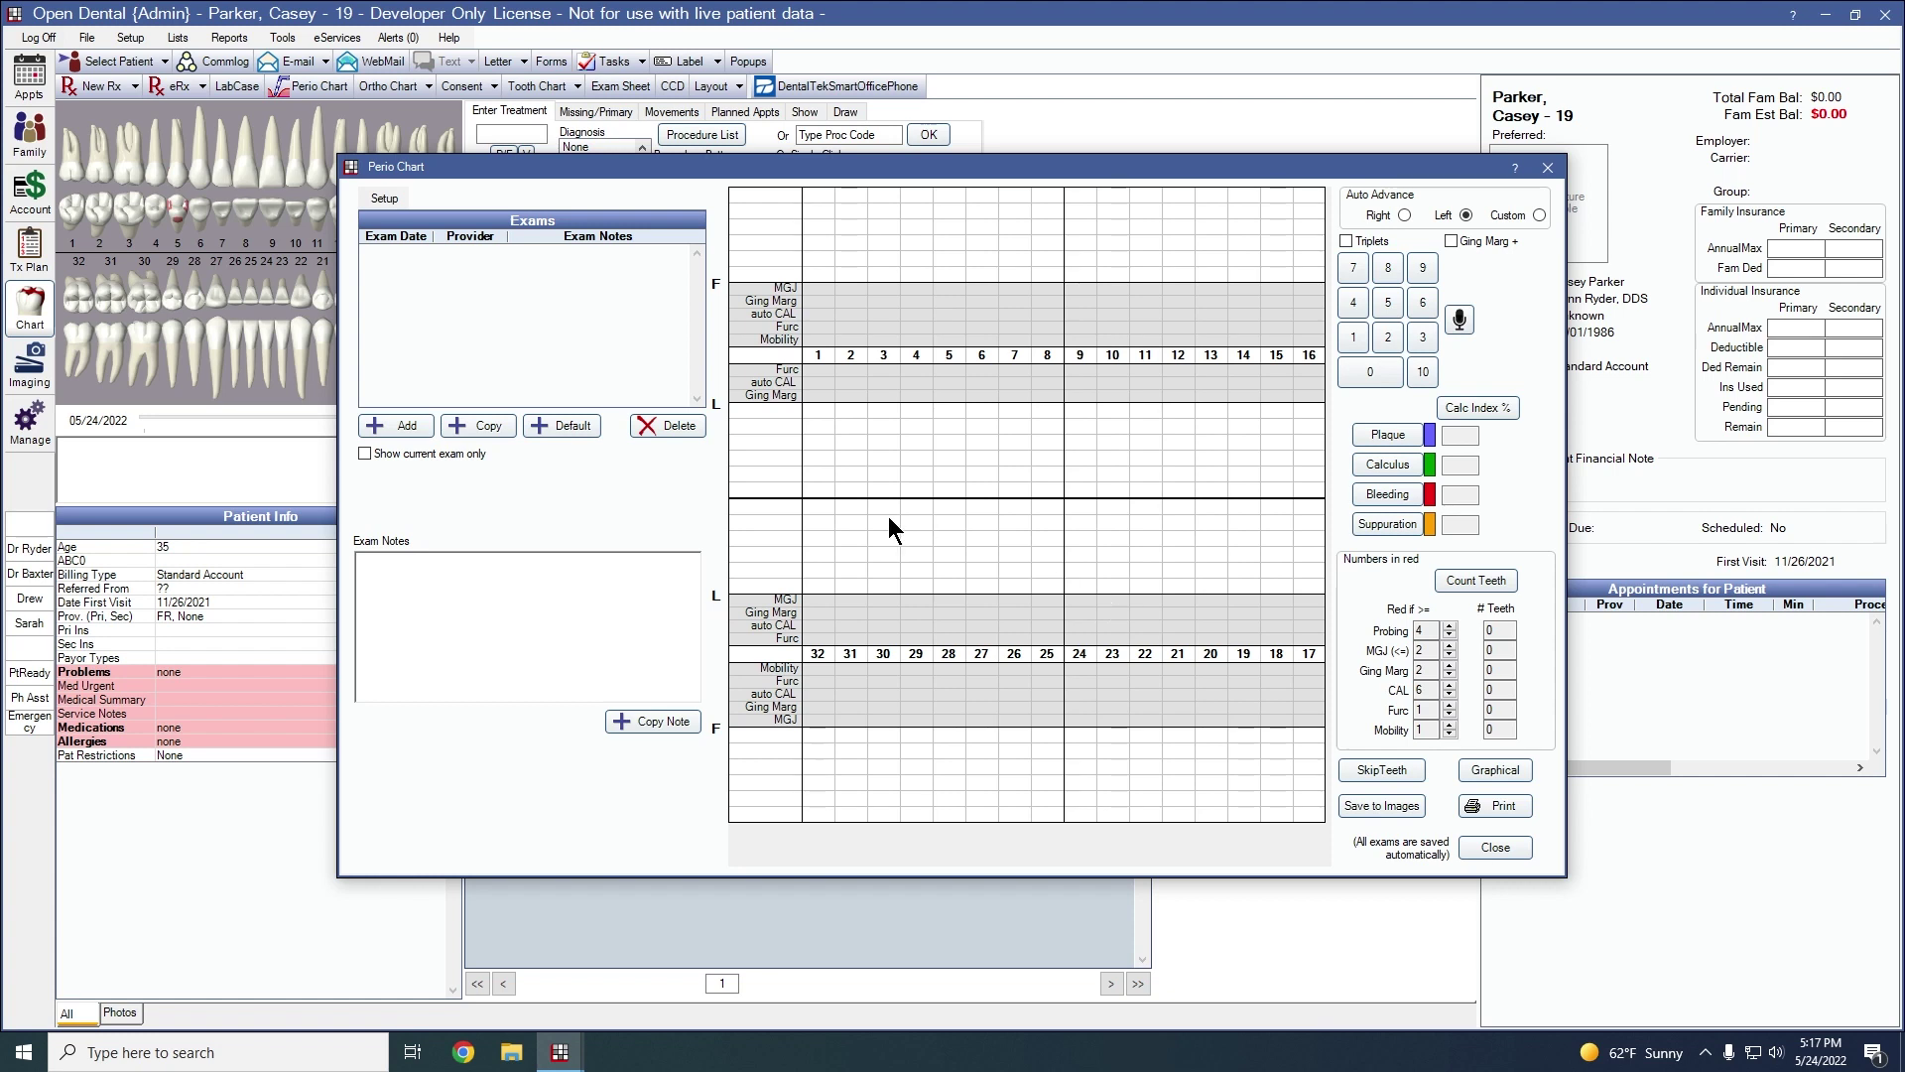
# - Add a default-depth perio exam, enter 33322 starting at tooth 6, and close the chart
pyautogui.click(569, 426)
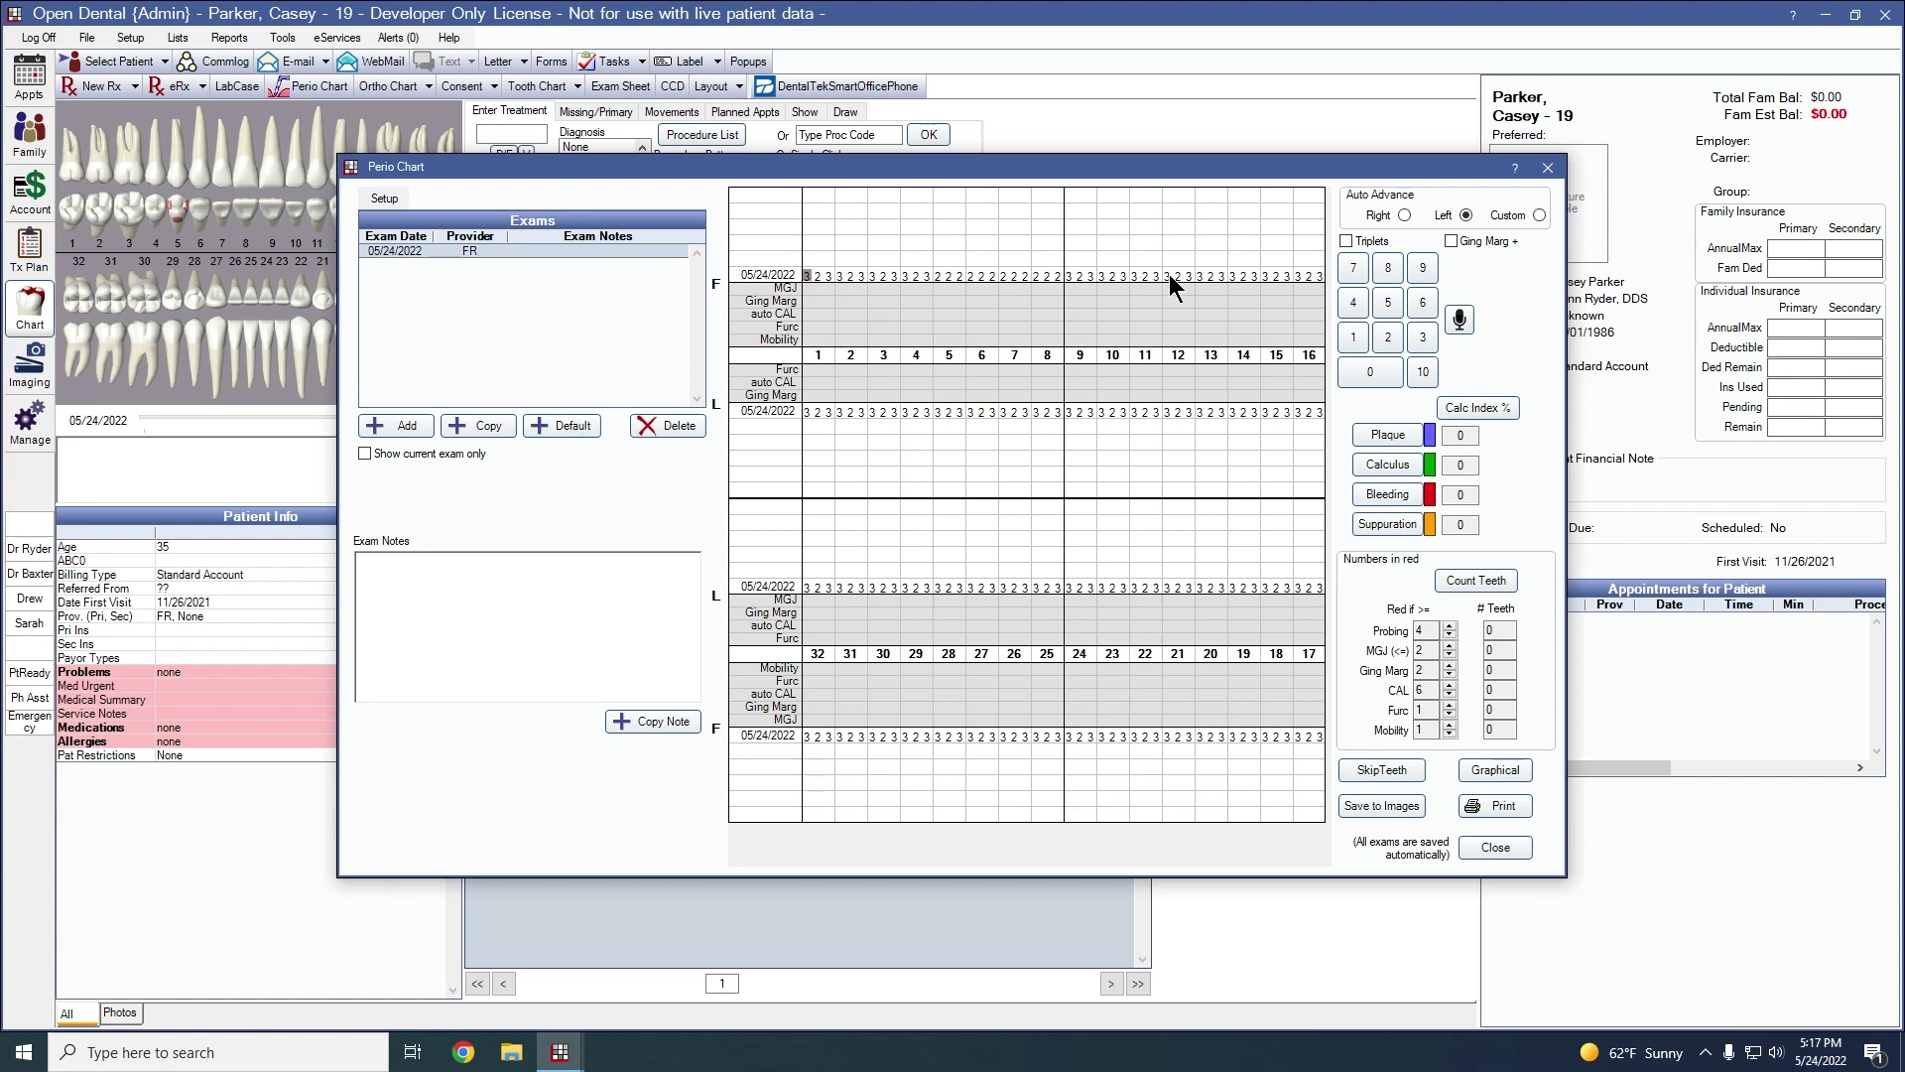
pyautogui.click(978, 275)
pyautogui.write('33322')
pyautogui.click(1496, 846)
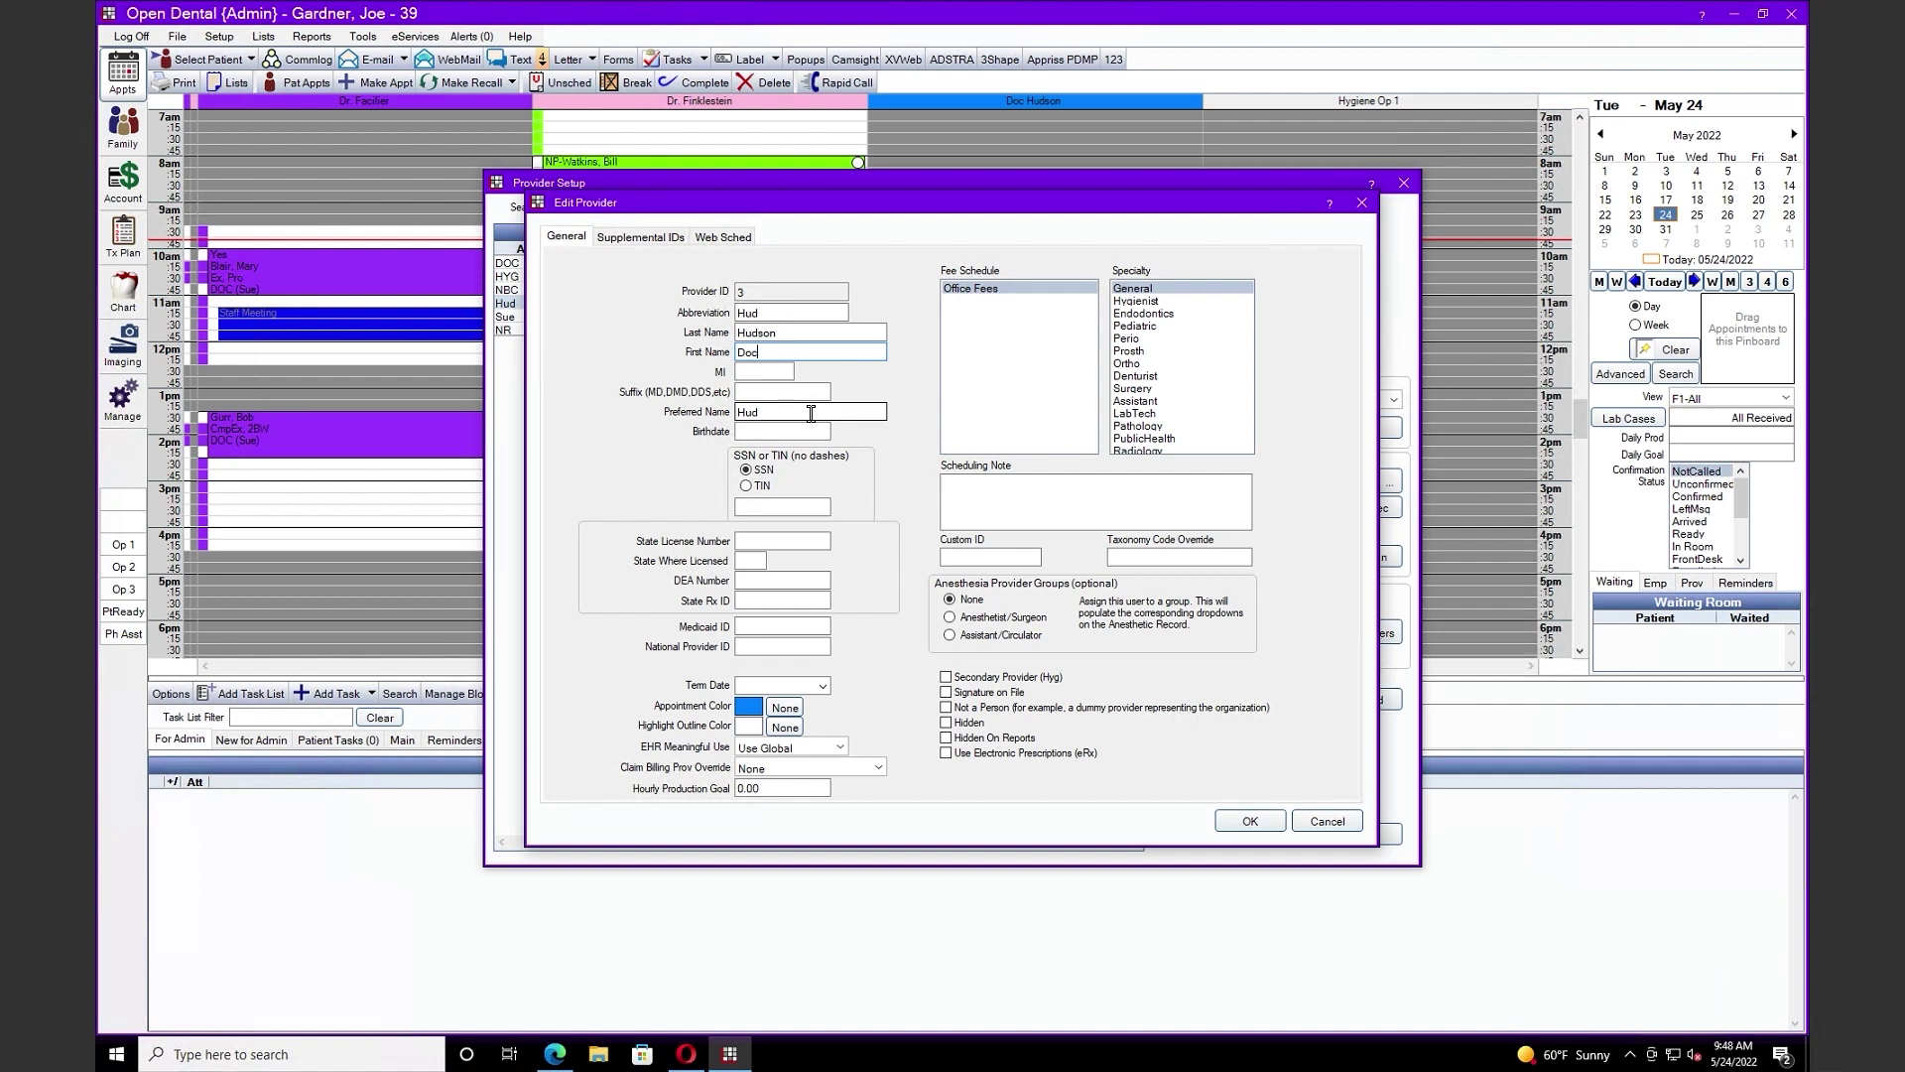
# - Enter Hud as the provider's preferred name and save the provider
pyautogui.doubleClick(810, 415)
pyautogui.click(1361, 202)
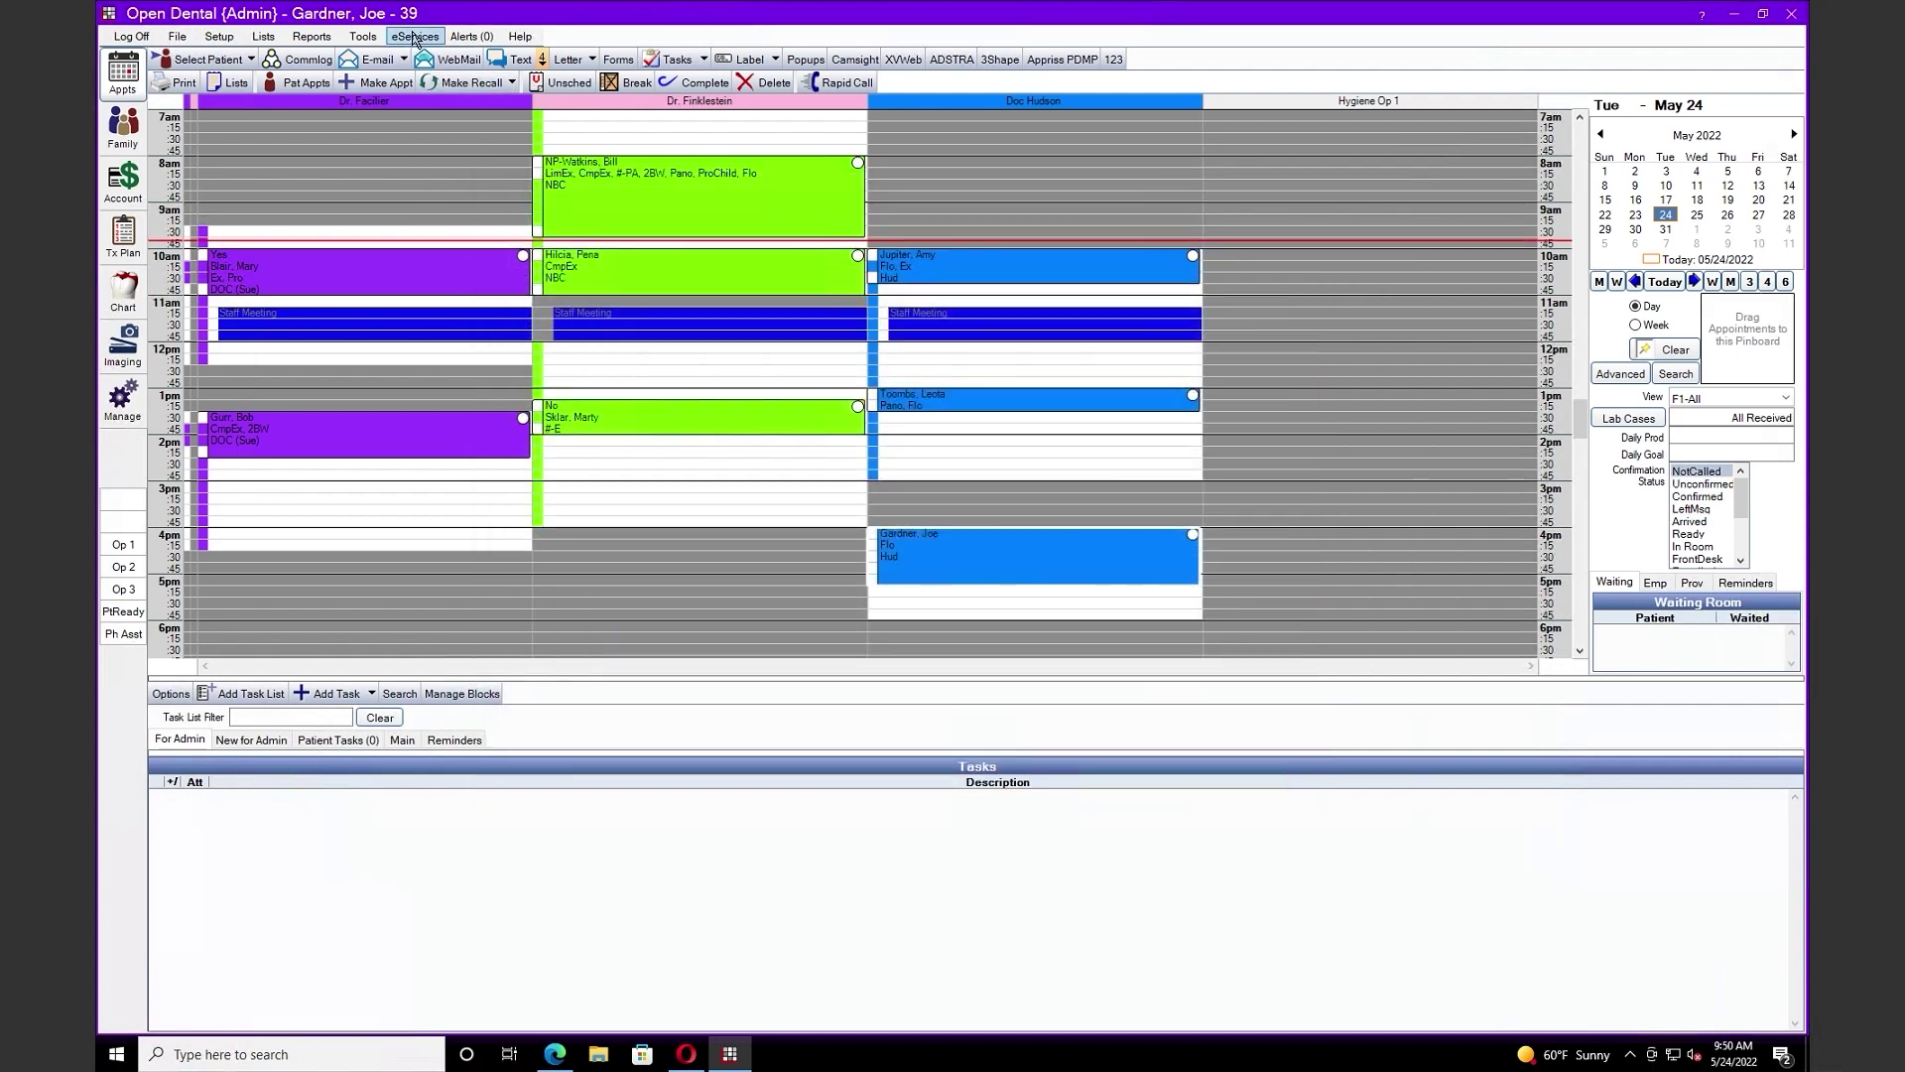
# - Open eServices Automated Messaging and its Advanced Settings
pyautogui.click(414, 36)
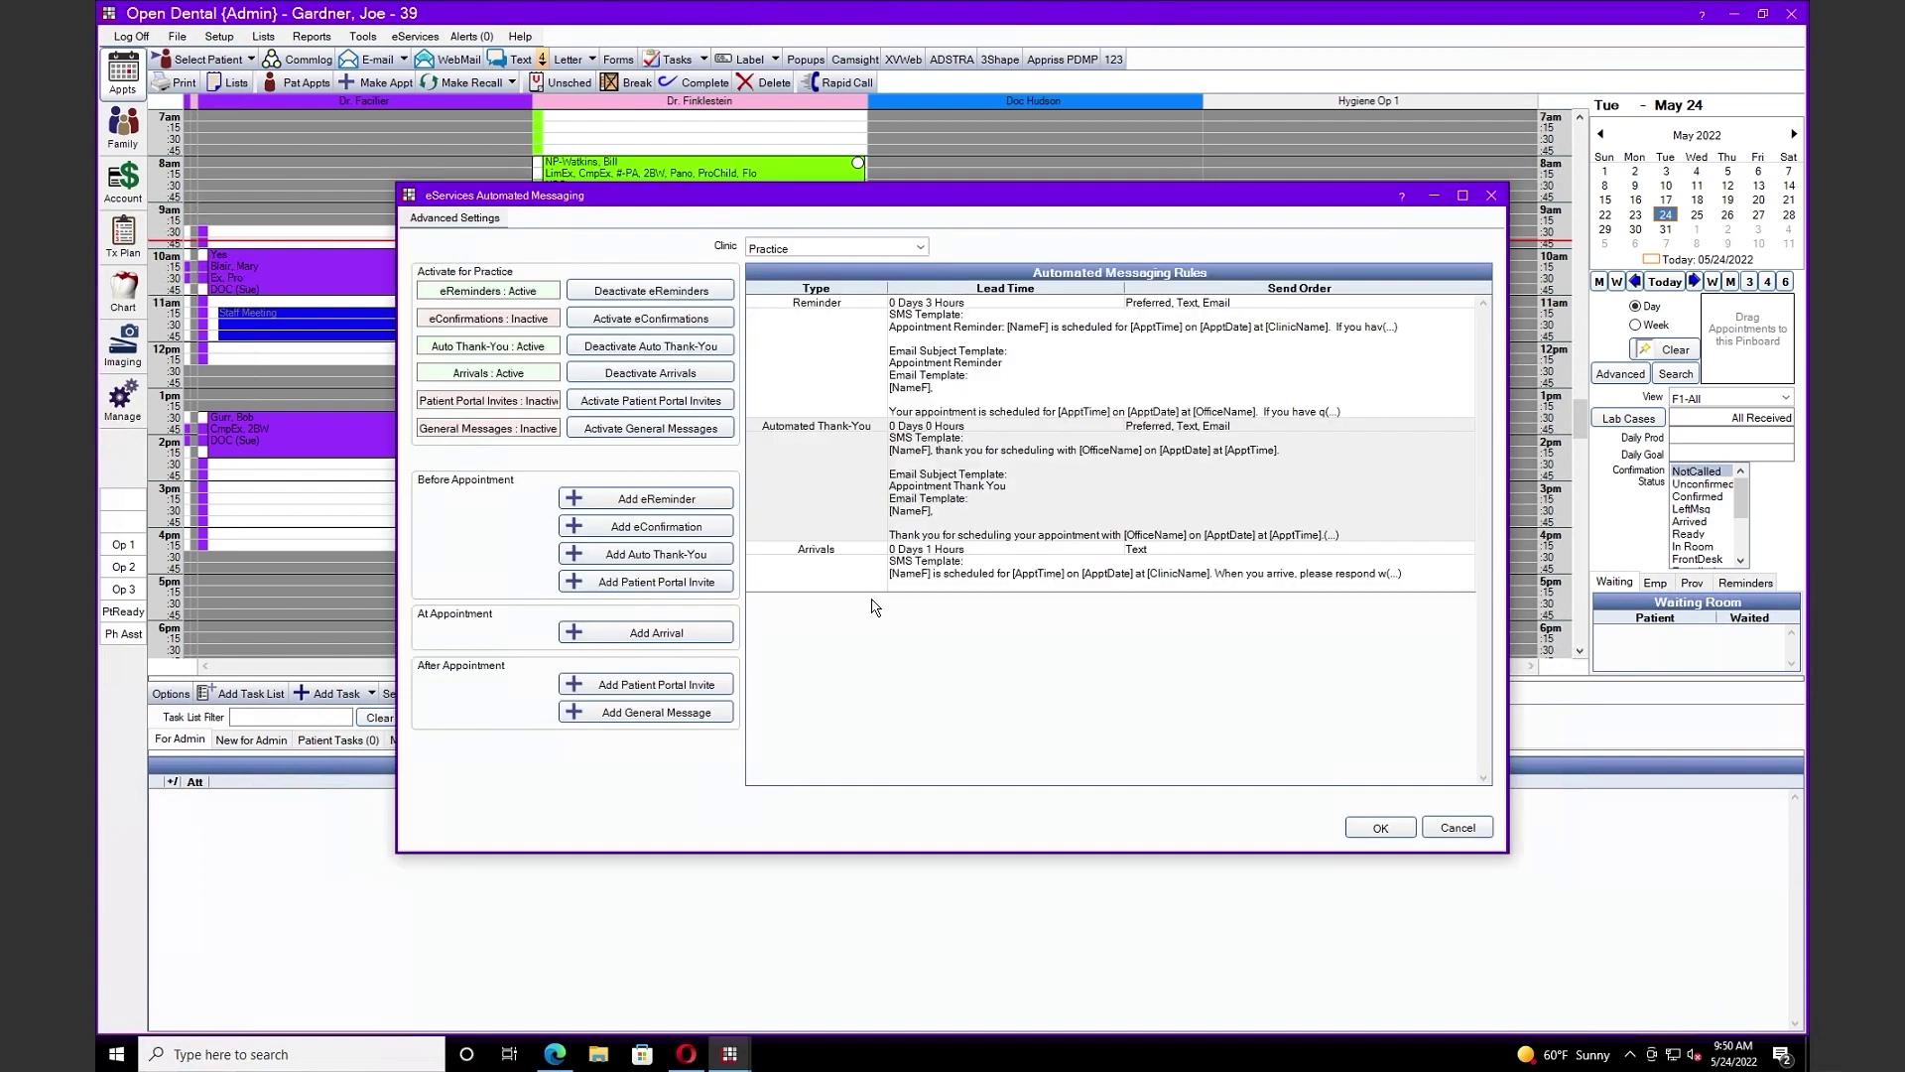
pyautogui.click(495, 218)
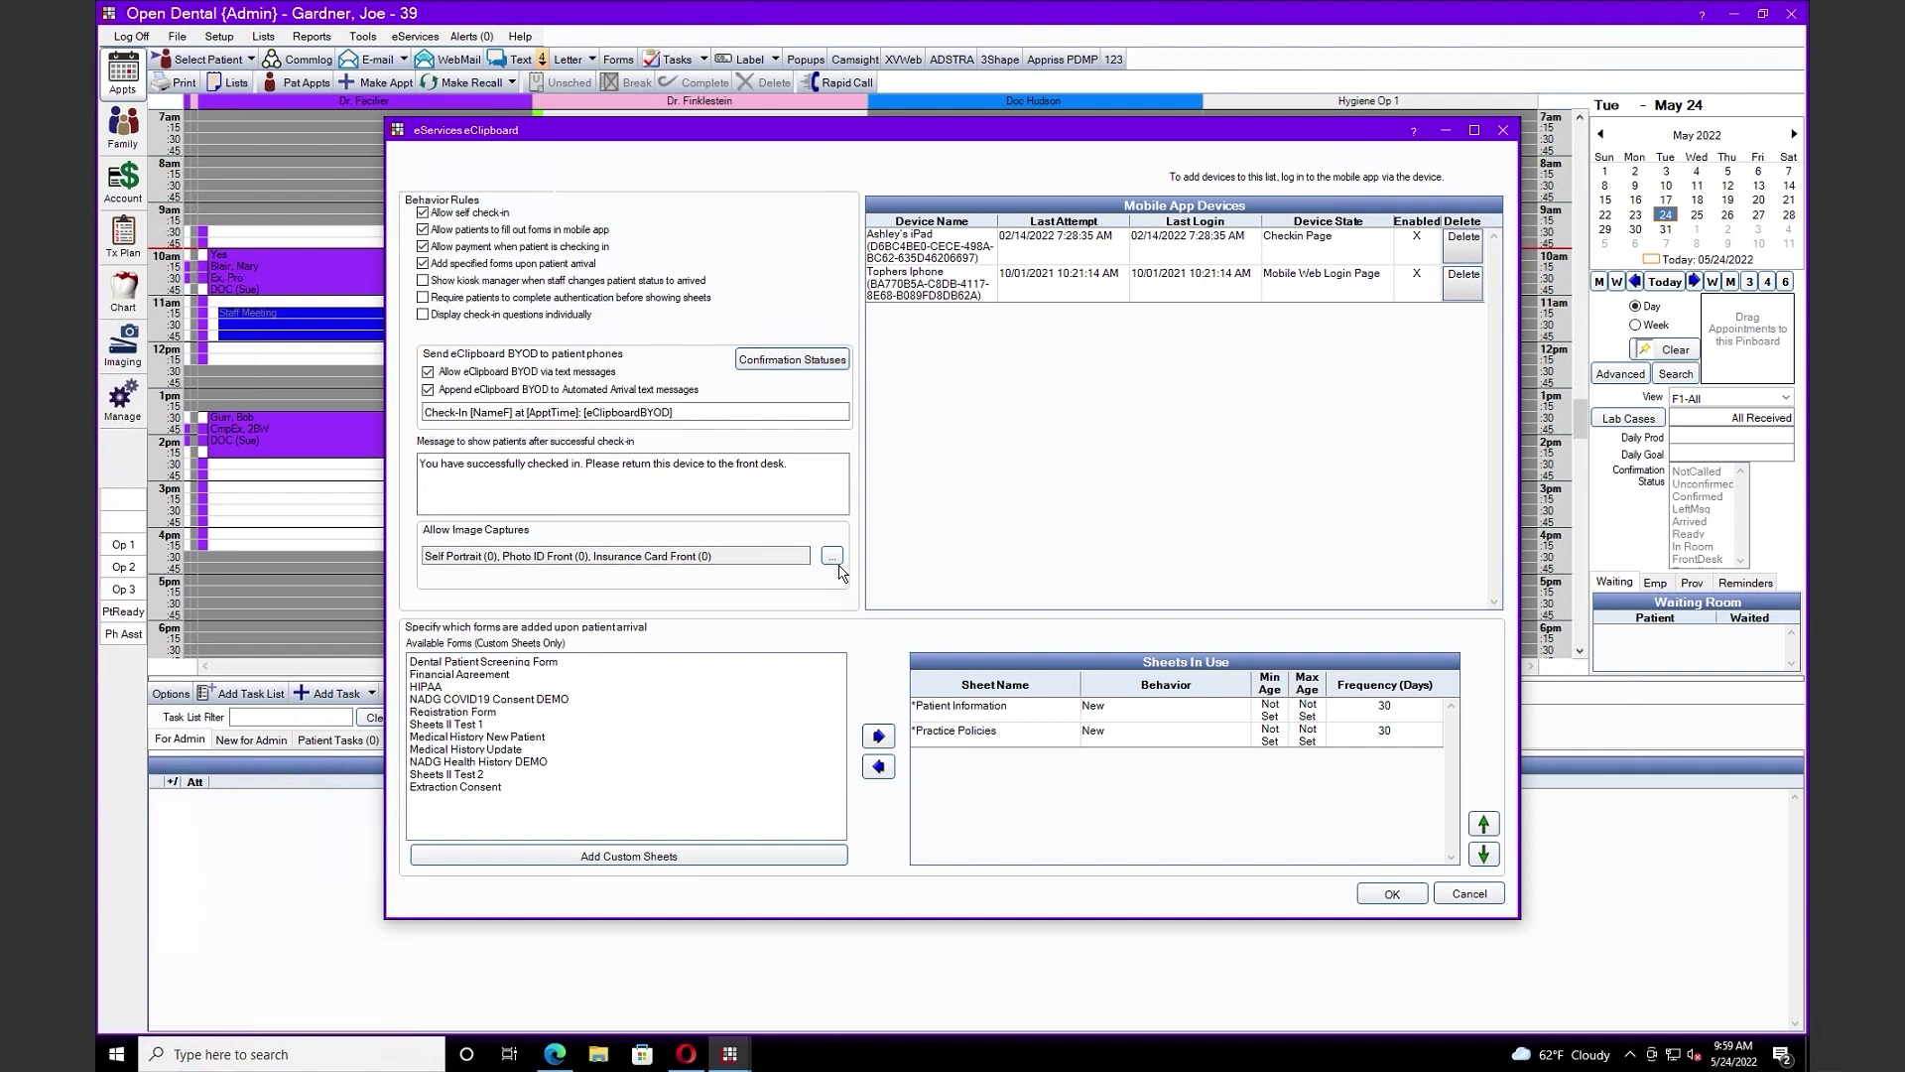
# - In eClipboard image captures, set Self Portrait to be re-requested every 30 days
pyautogui.click(832, 556)
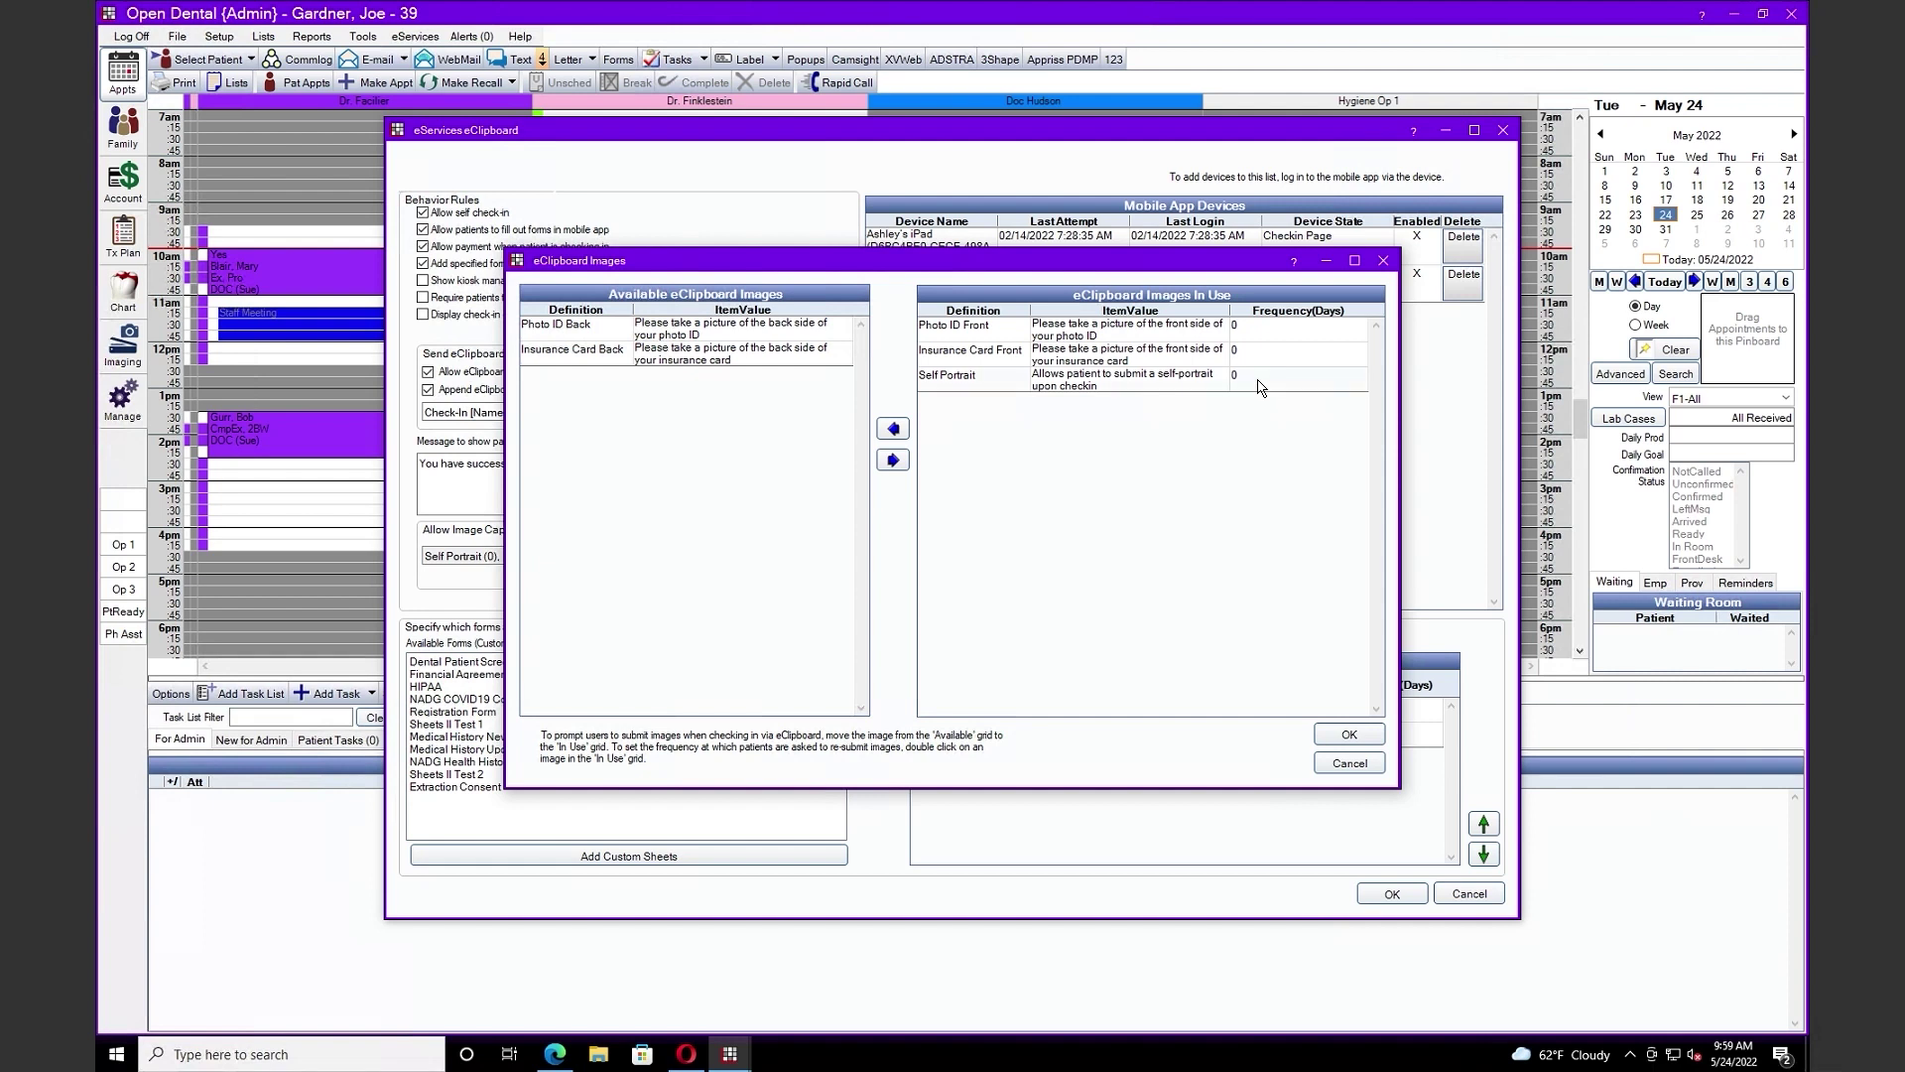
pyautogui.doubleClick(1258, 385)
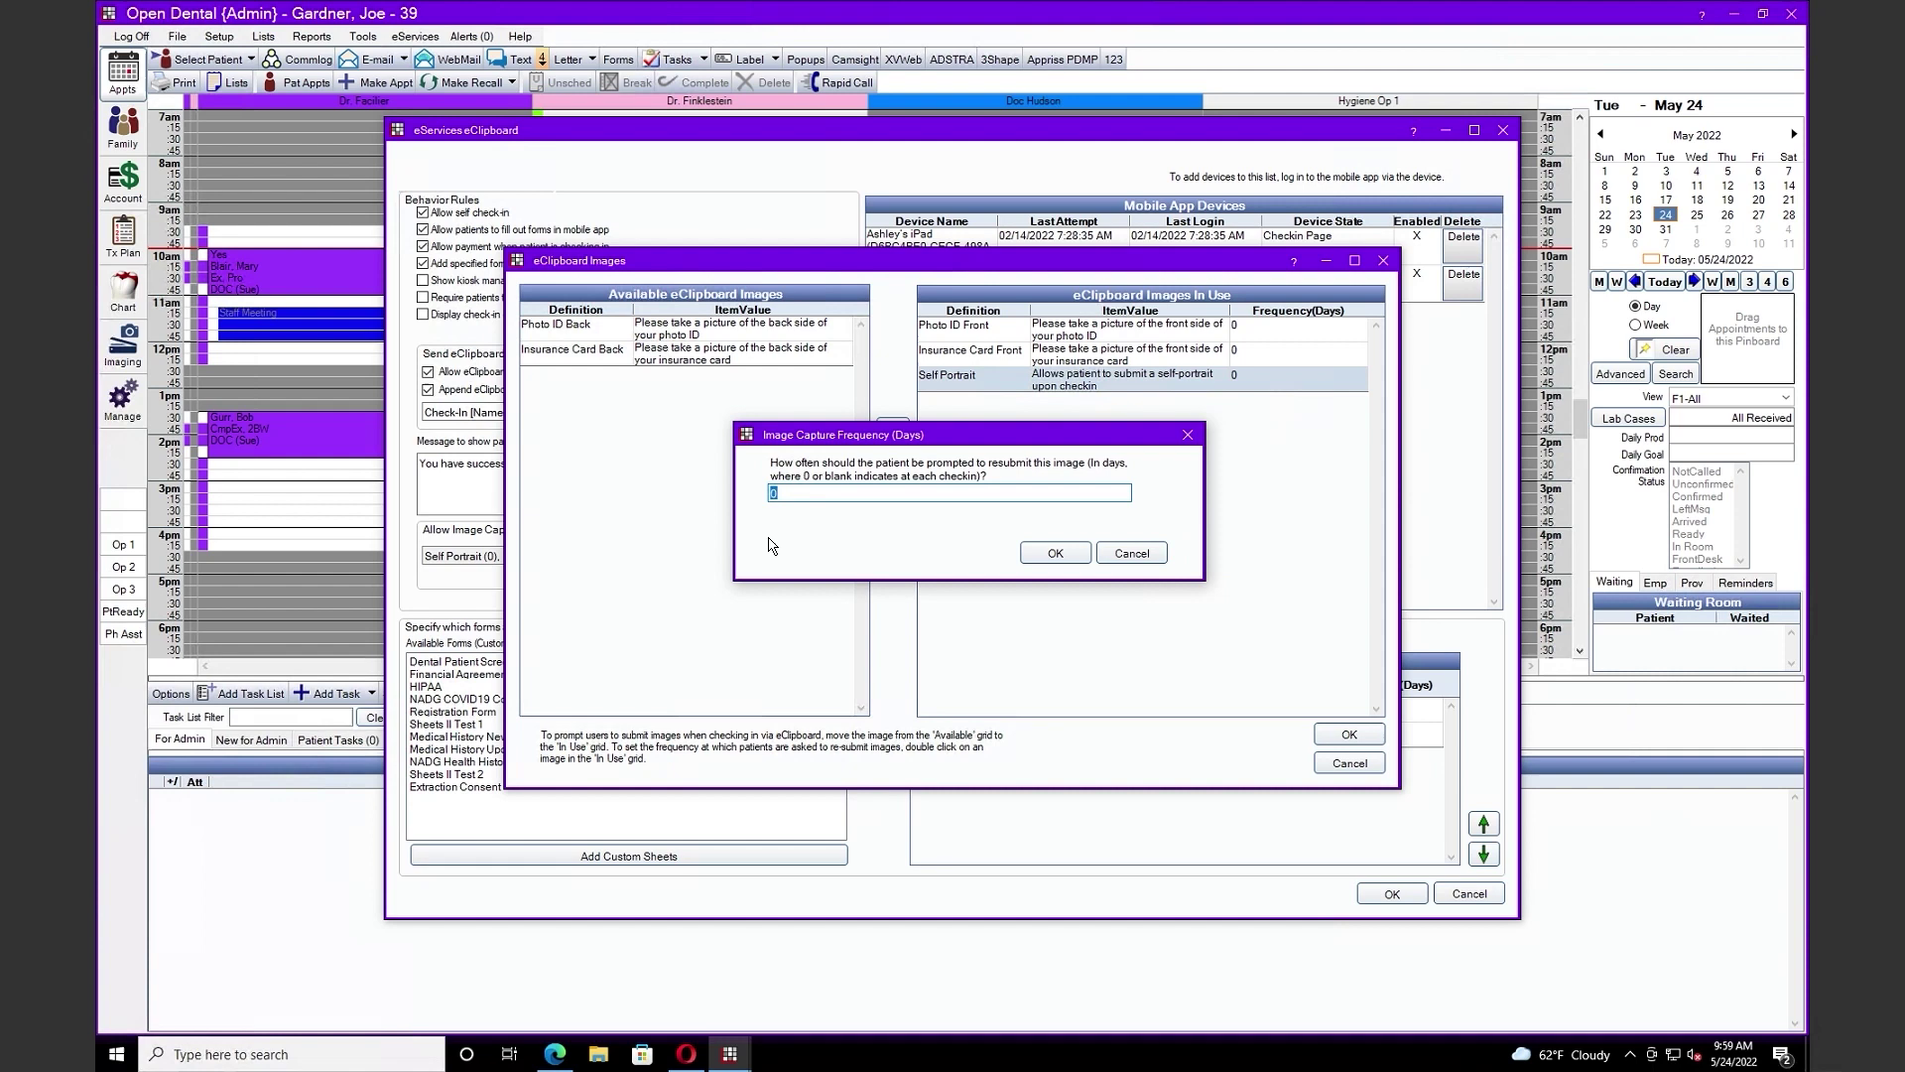
pyautogui.write('30')
pyautogui.click(1066, 555)
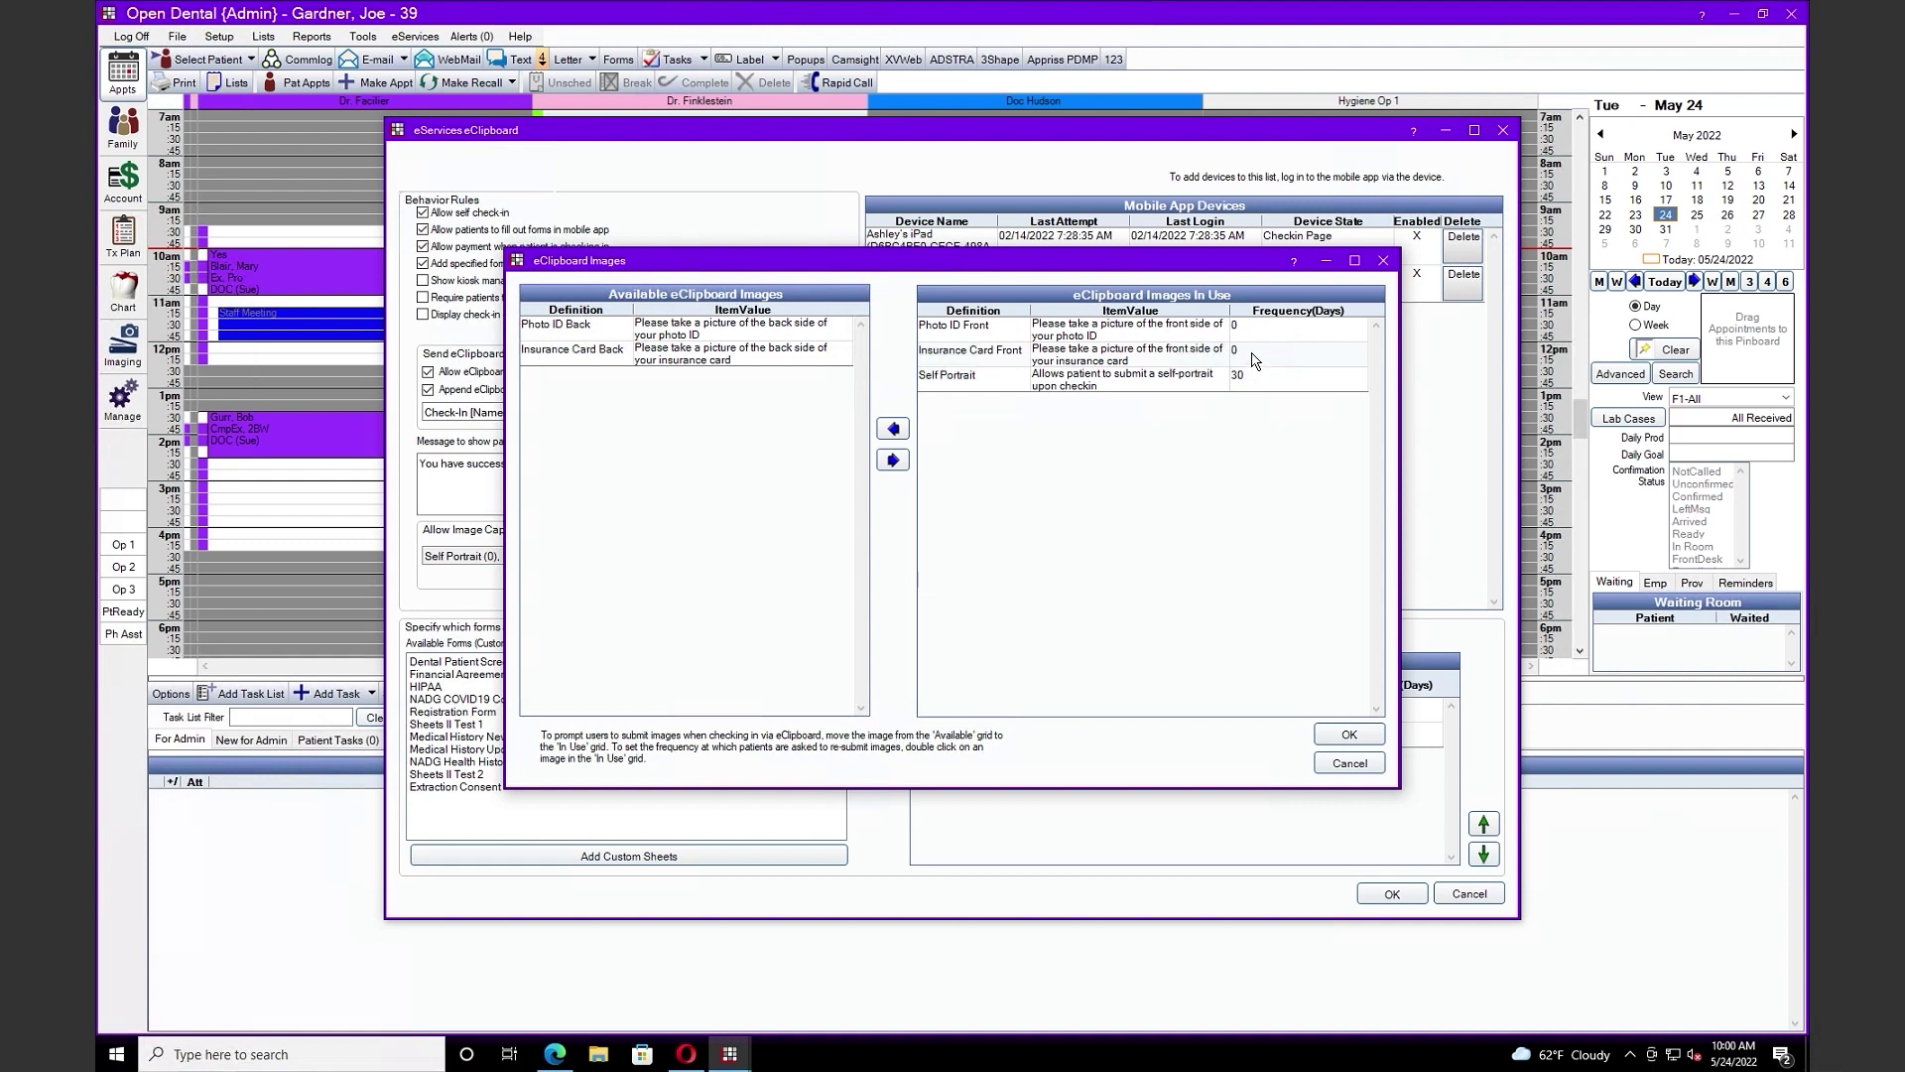
# - Set Insurance Card Front to be re-requested every 365 days
pyautogui.doubleClick(1253, 360)
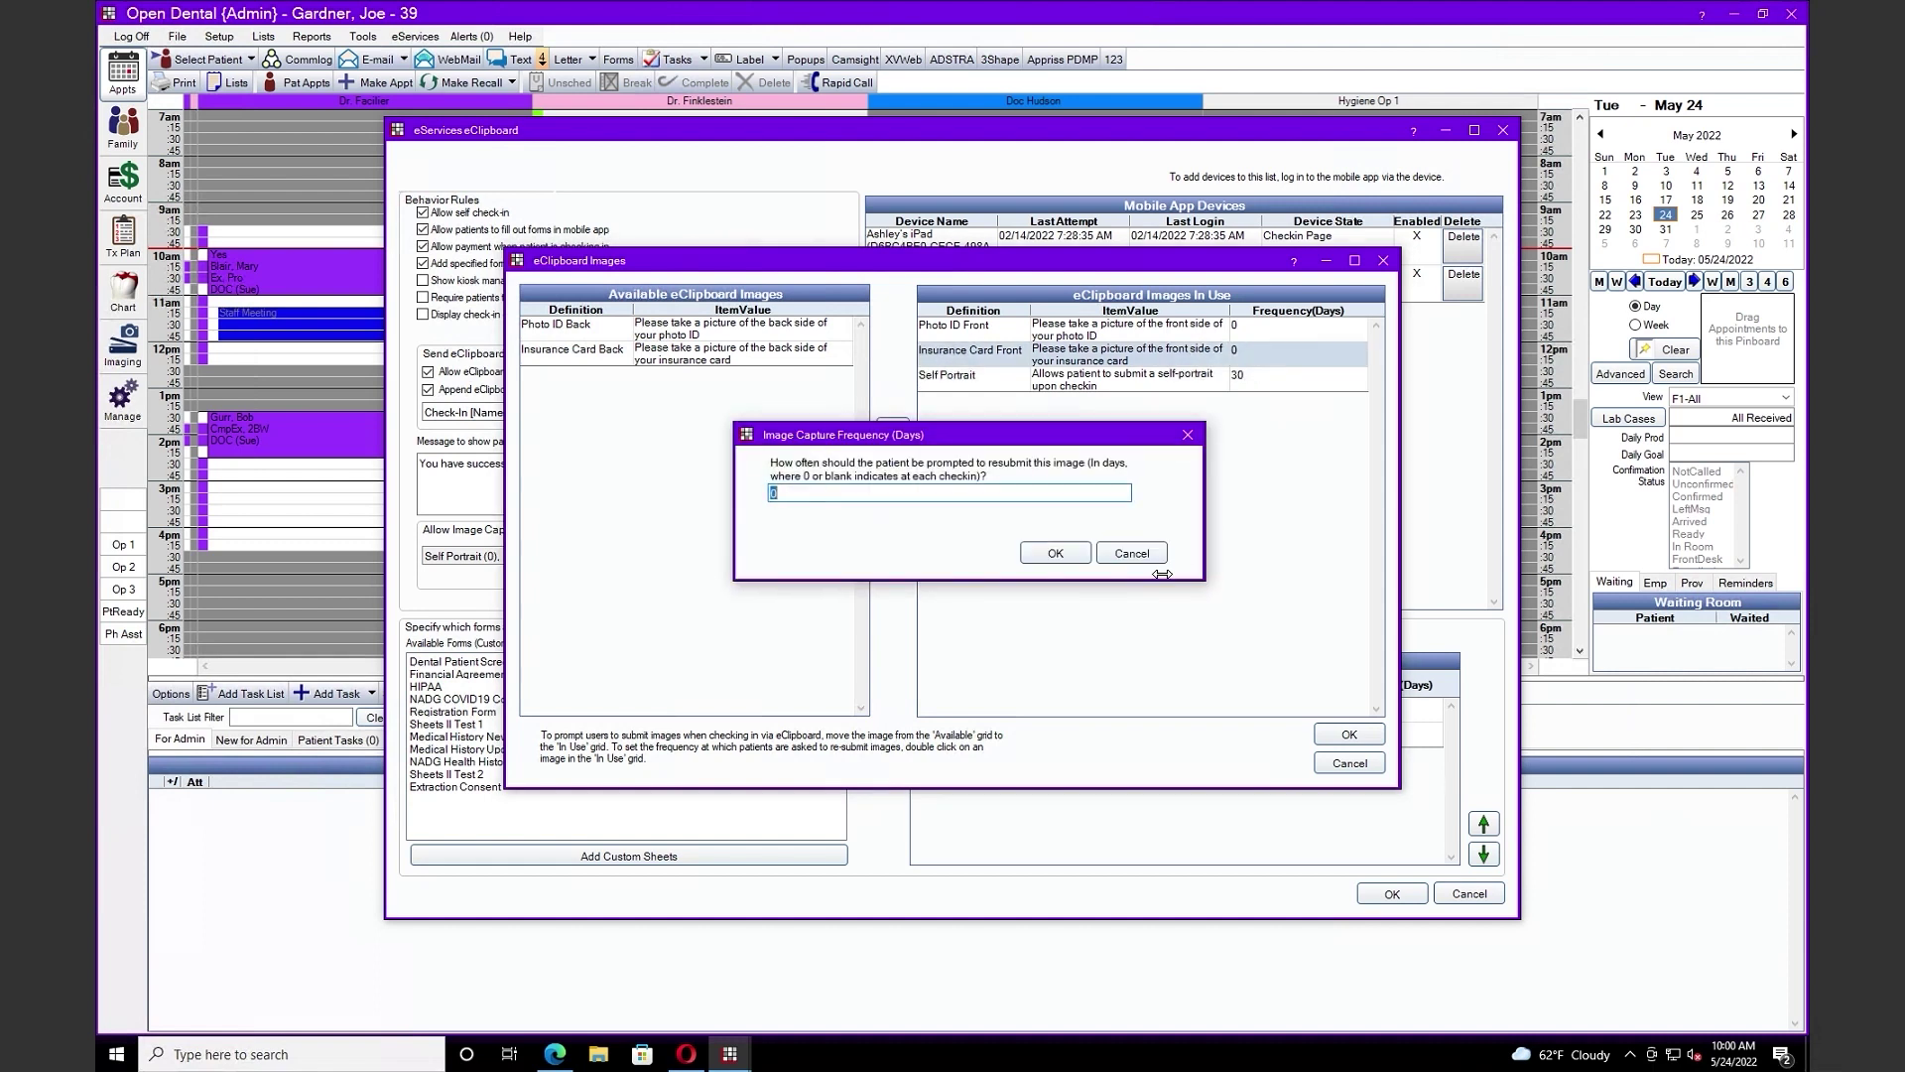
pyautogui.write('365')
pyautogui.click(1080, 561)
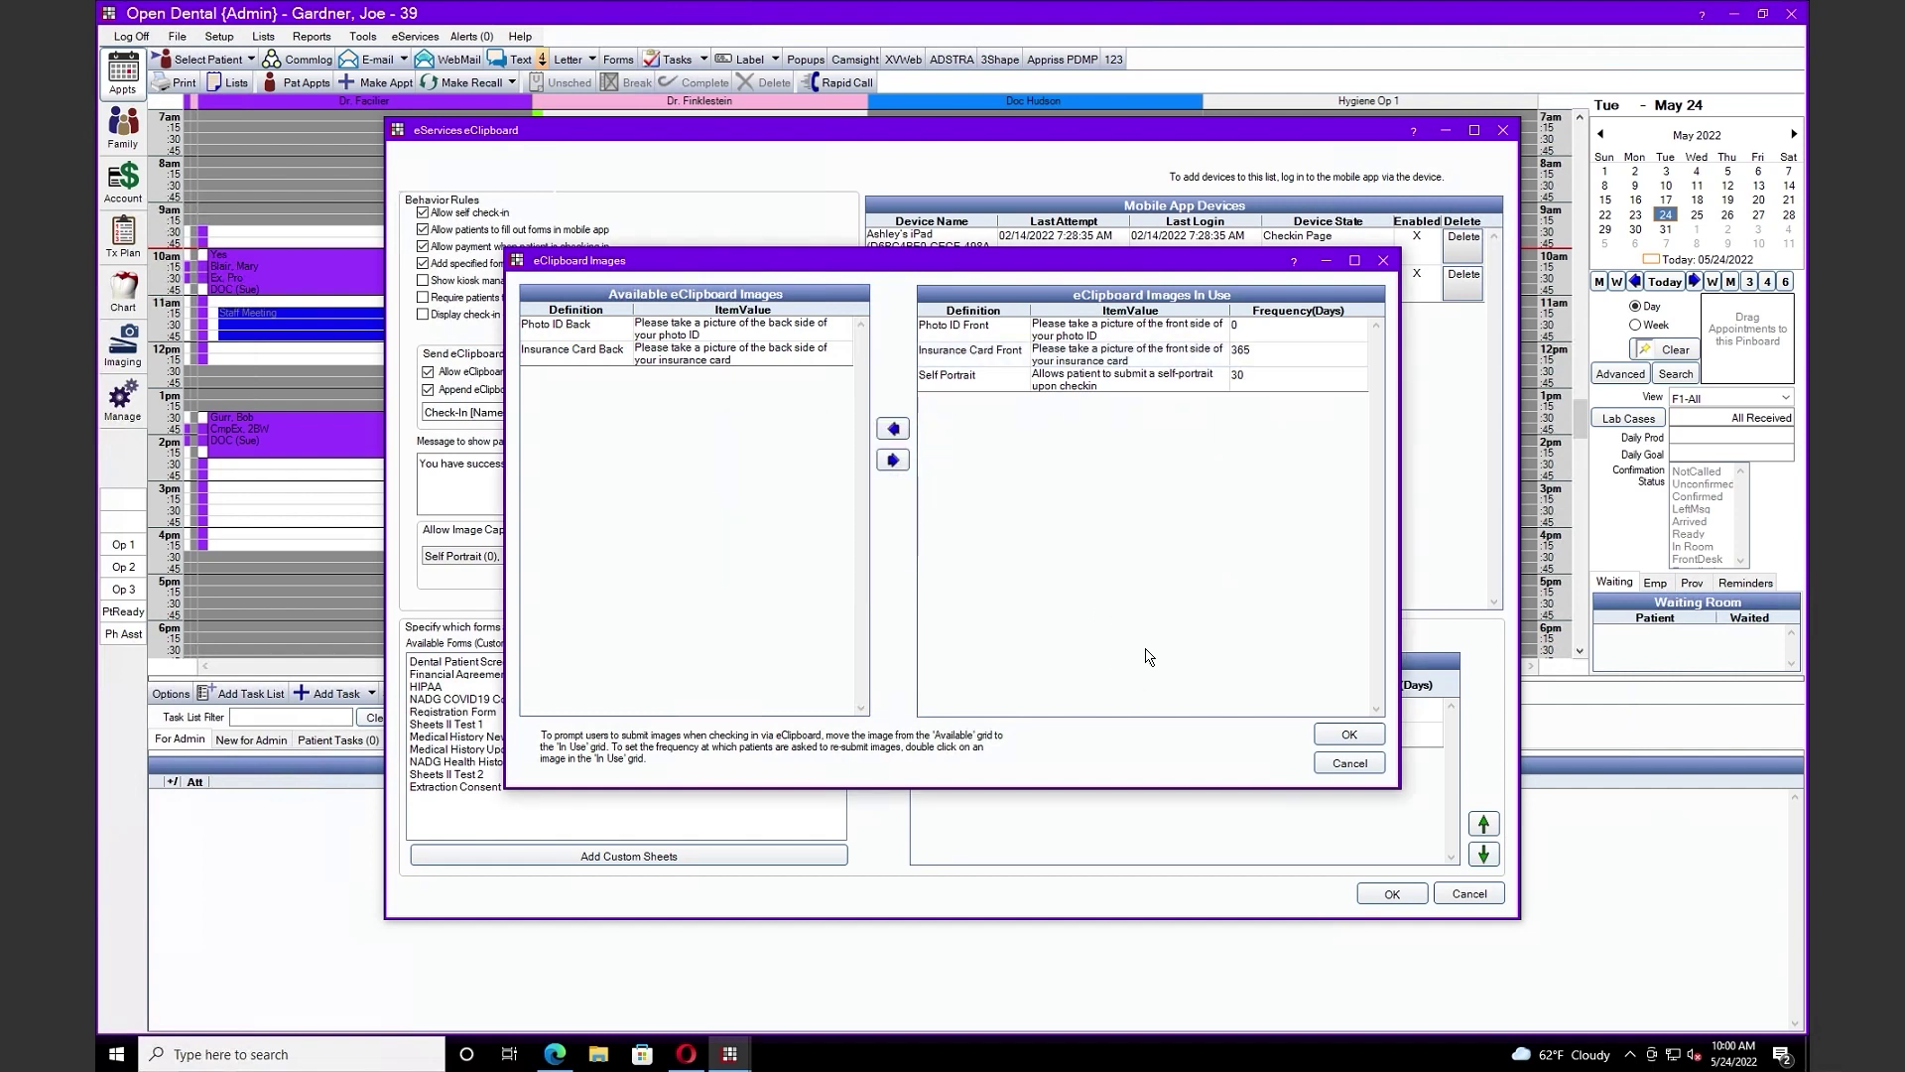